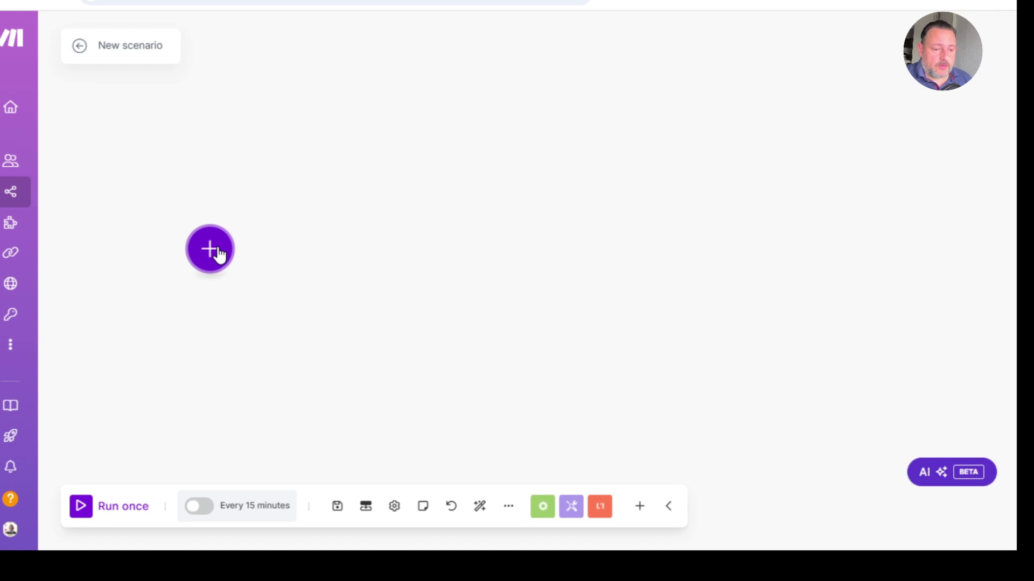
Step: Add a Google Forms Watch Responses trigger as the first module of the new scenario
{"action": "left_click", "coordinate": [211, 250]}
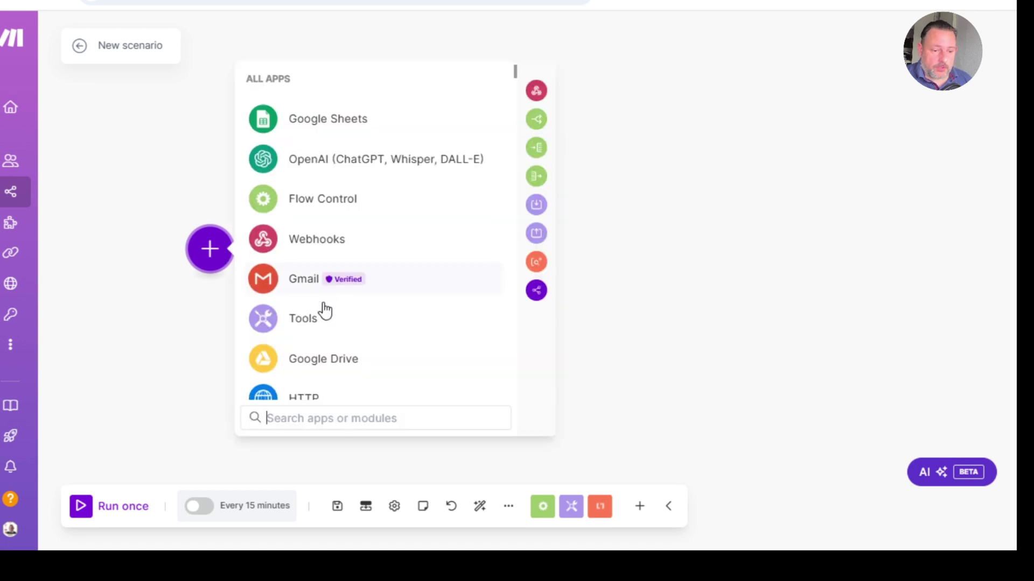
{"action": "scroll", "coordinate": [321, 323], "scroll_direction": "down", "scroll_amount": 5}
{"action": "scroll", "coordinate": [316, 346], "scroll_direction": "up", "scroll_amount": 5}
{"action": "left_click", "coordinate": [287, 419]}
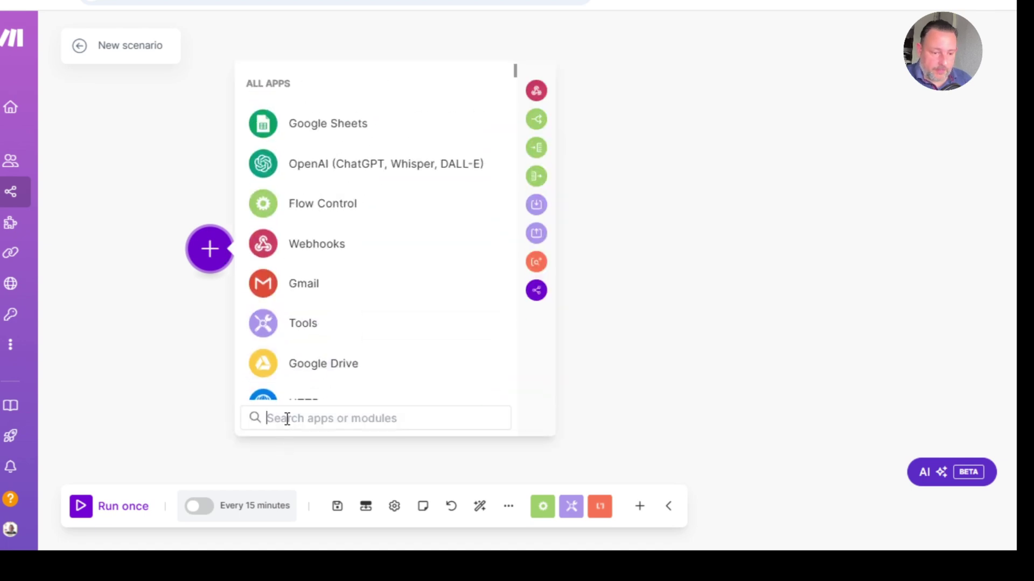
{"action": "type", "text": "form"}
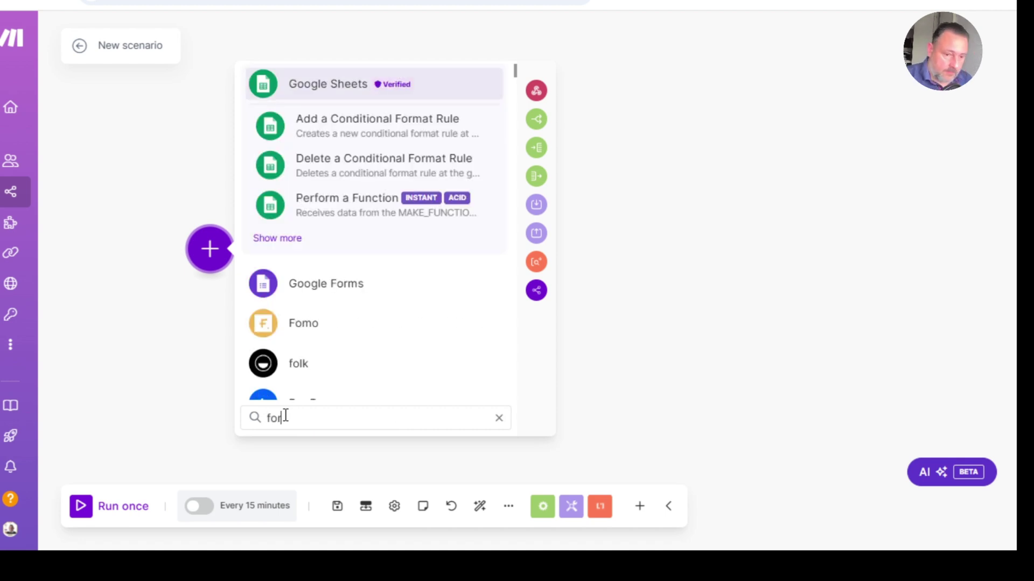
{"action": "left_click", "coordinate": [324, 289]}
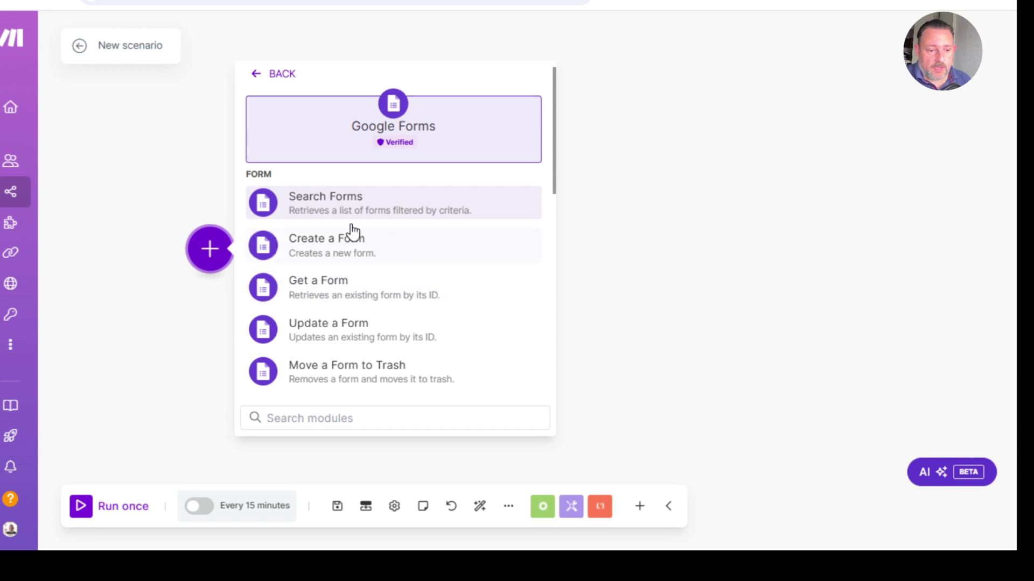
{"action": "scroll", "coordinate": [339, 280], "scroll_direction": "down", "scroll_amount": 5}
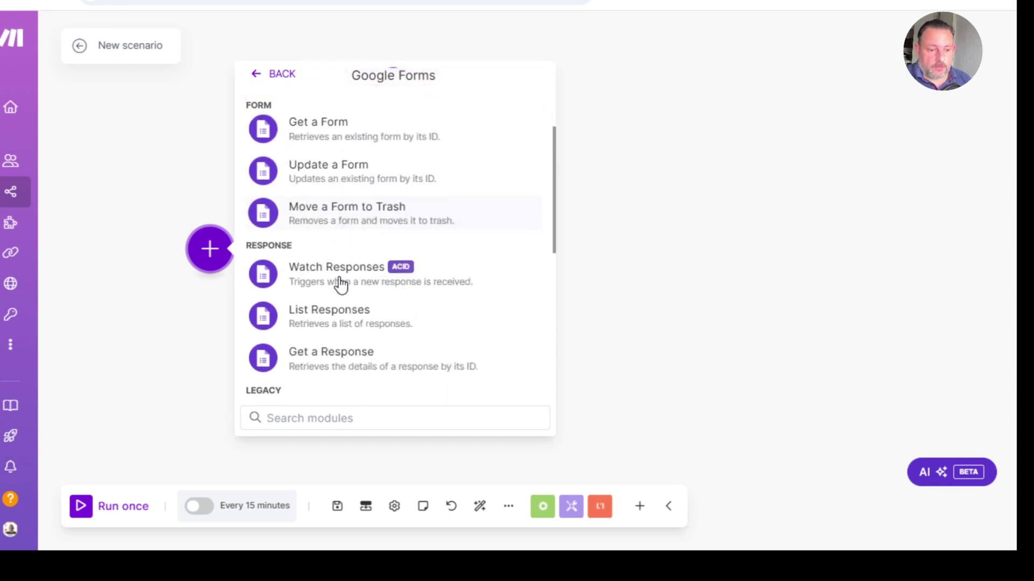
{"action": "scroll", "coordinate": [323, 294], "scroll_direction": "up", "scroll_amount": 4}
{"action": "scroll", "coordinate": [318, 235], "scroll_direction": "up", "scroll_amount": 2}
{"action": "scroll", "coordinate": [313, 221], "scroll_direction": "down", "scroll_amount": 1}
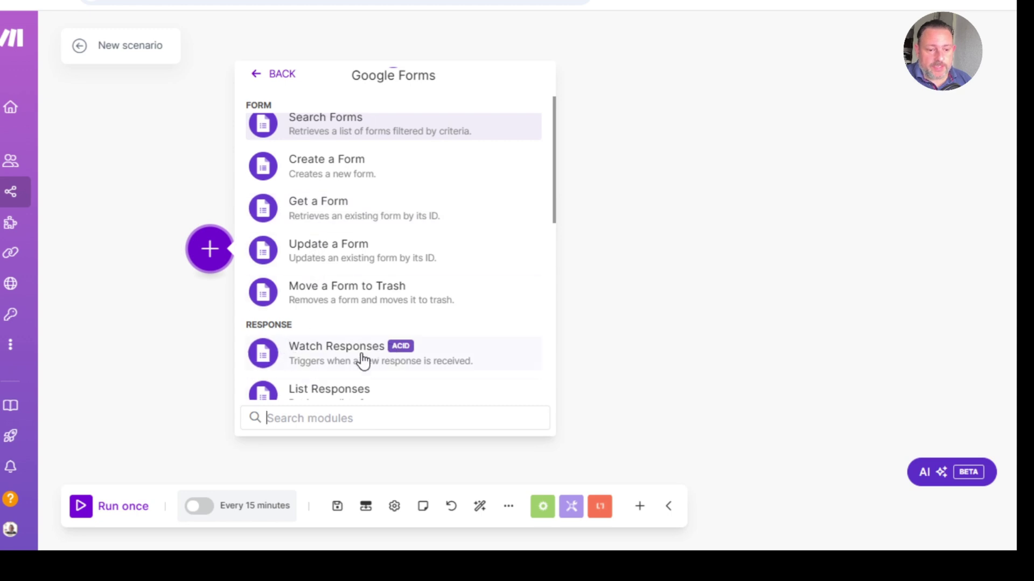
{"action": "left_click", "coordinate": [300, 354]}
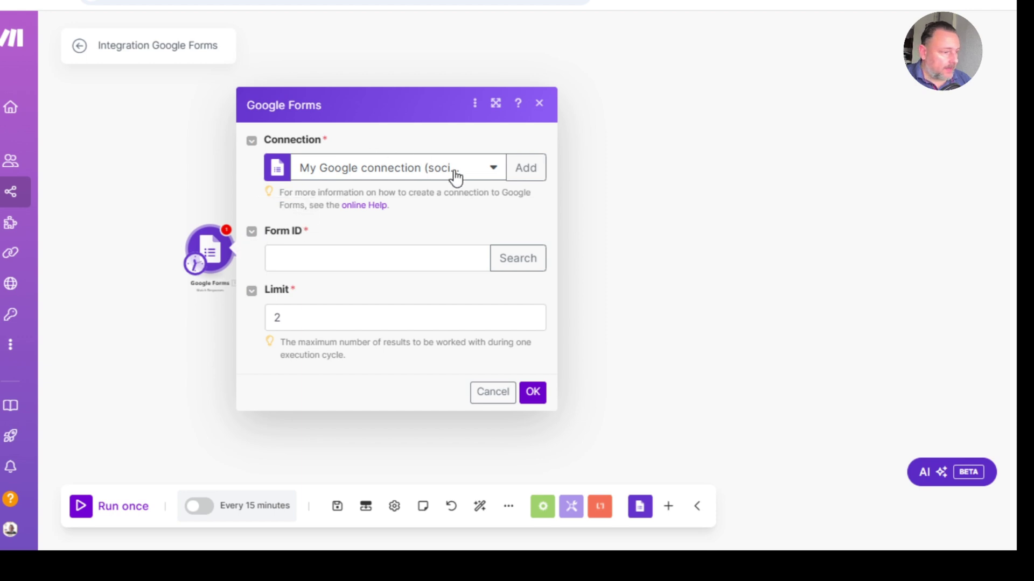
Step: Create a new Google connection named My Google connection, choosing the Google account and allowing Make access to its Drive files
{"action": "left_click", "coordinate": [546, 169]}
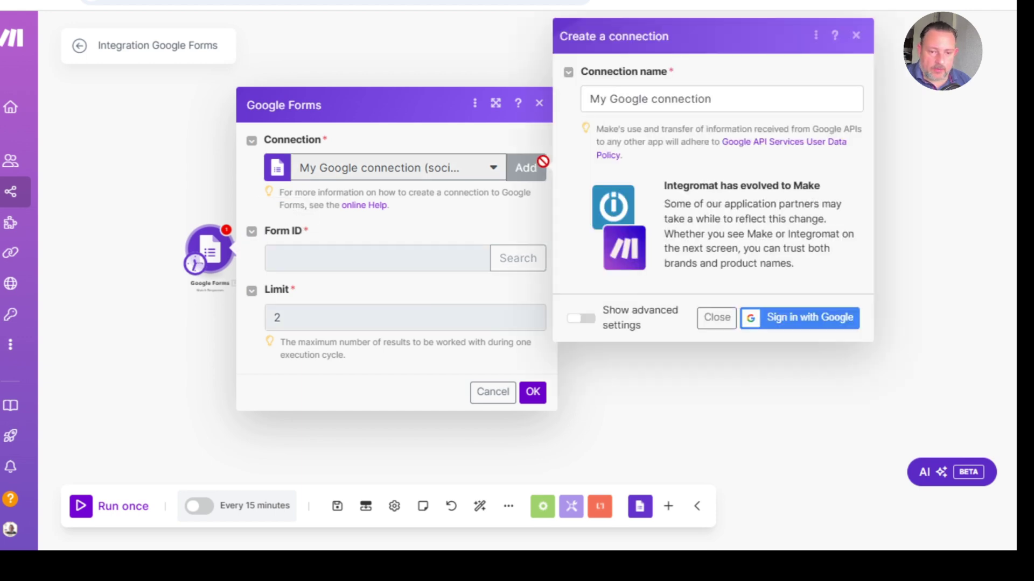
{"action": "left_click", "coordinate": [778, 319]}
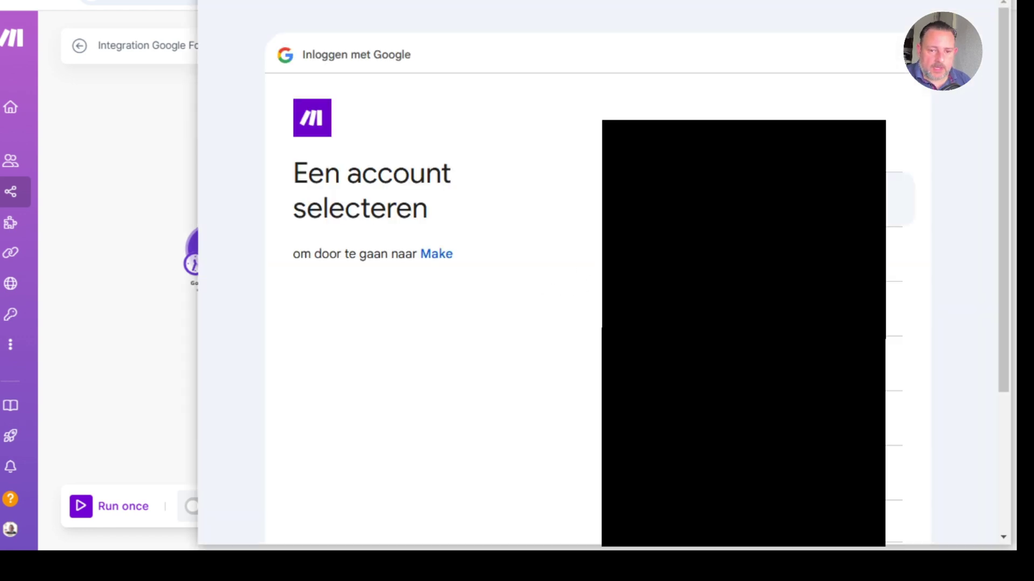
{"action": "left_click", "coordinate": [743, 145]}
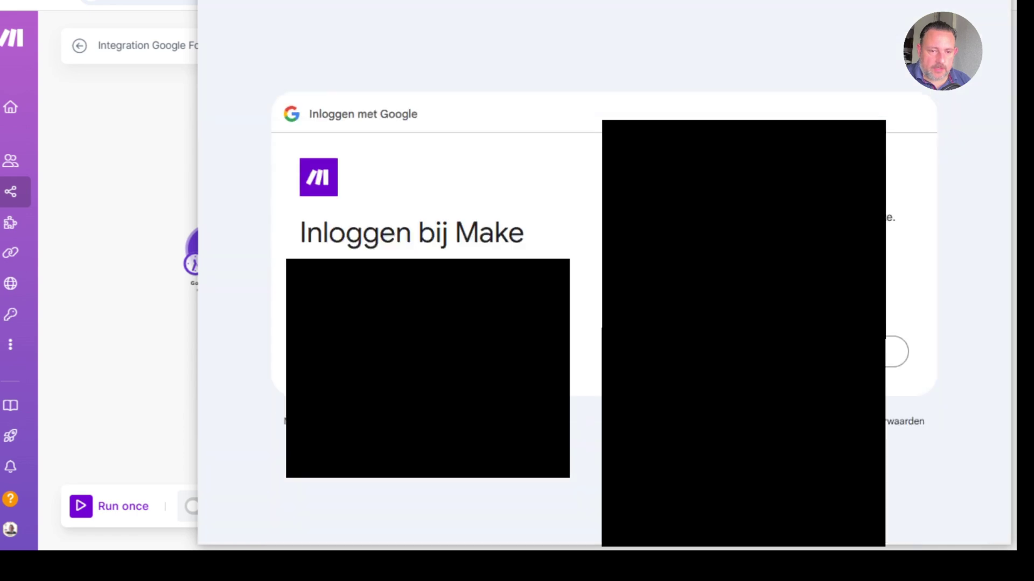
{"action": "left_click", "coordinate": [850, 354]}
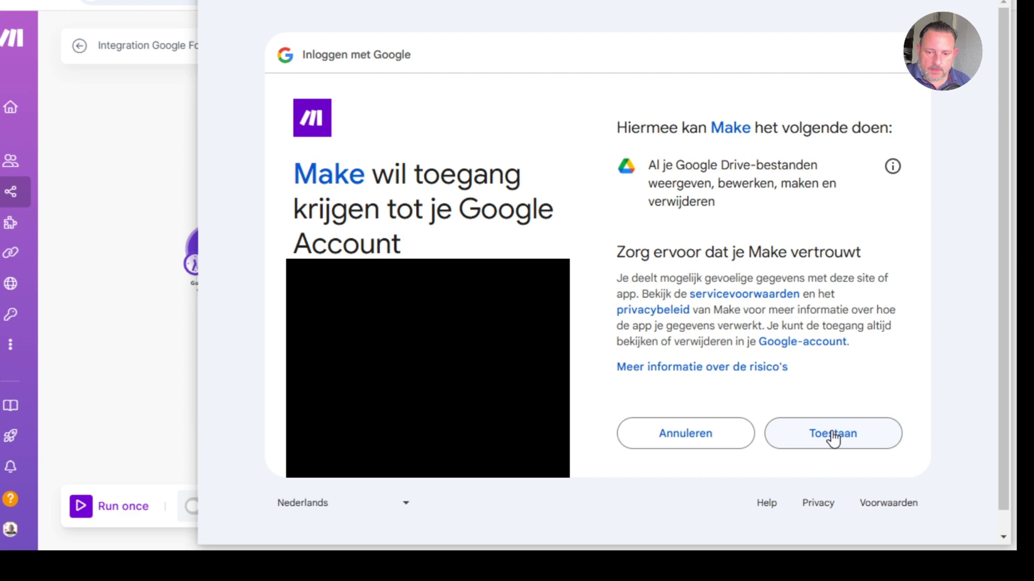
{"action": "left_click", "coordinate": [832, 434]}
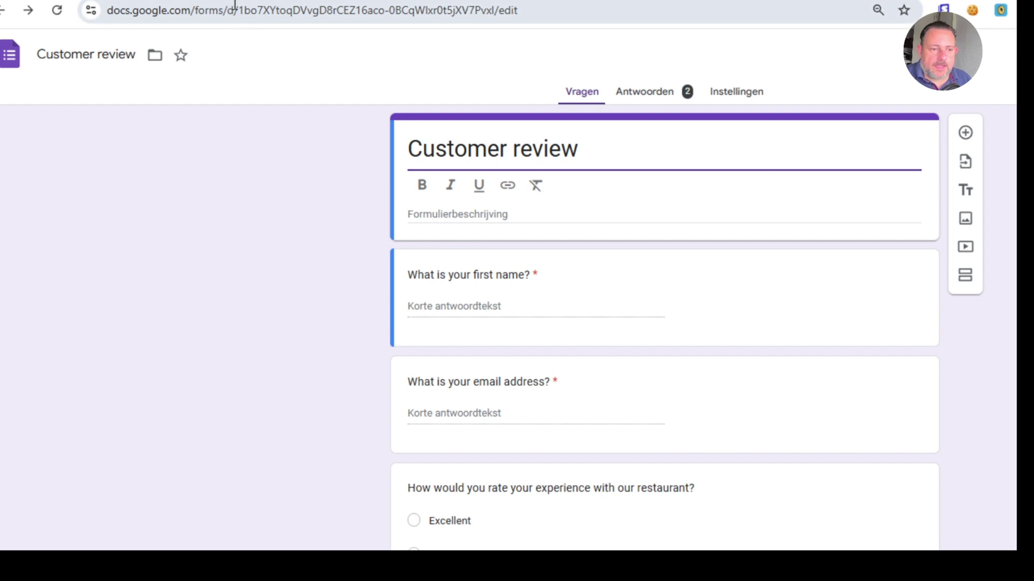
Step: Copy the form ID from the Customer review form's web address and paste it as the trigger's Form ID
{"action": "left_click_drag", "start_coordinate": [241, 8], "coordinate": [496, 10]}
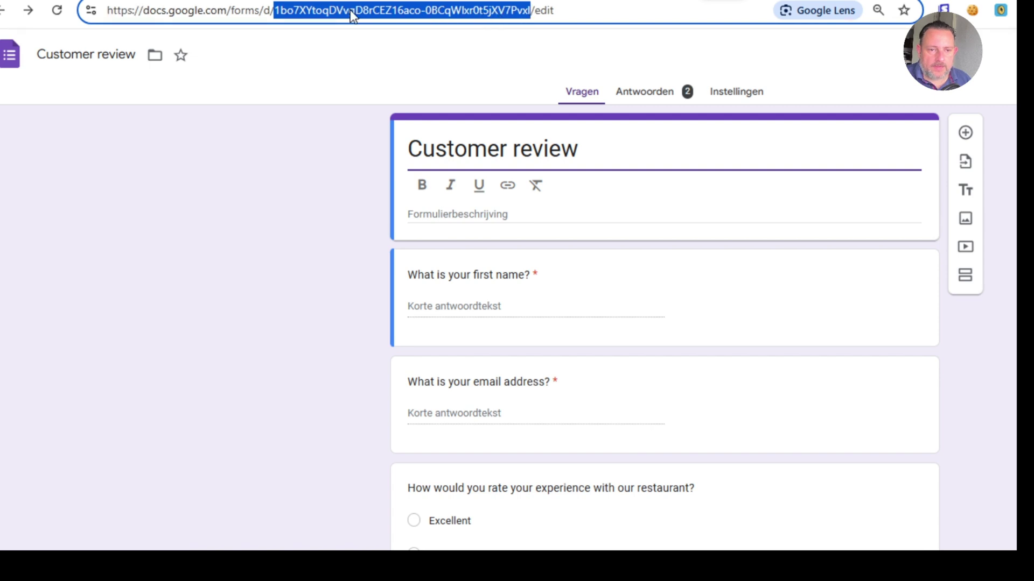
{"action": "right_click", "coordinate": [318, 9]}
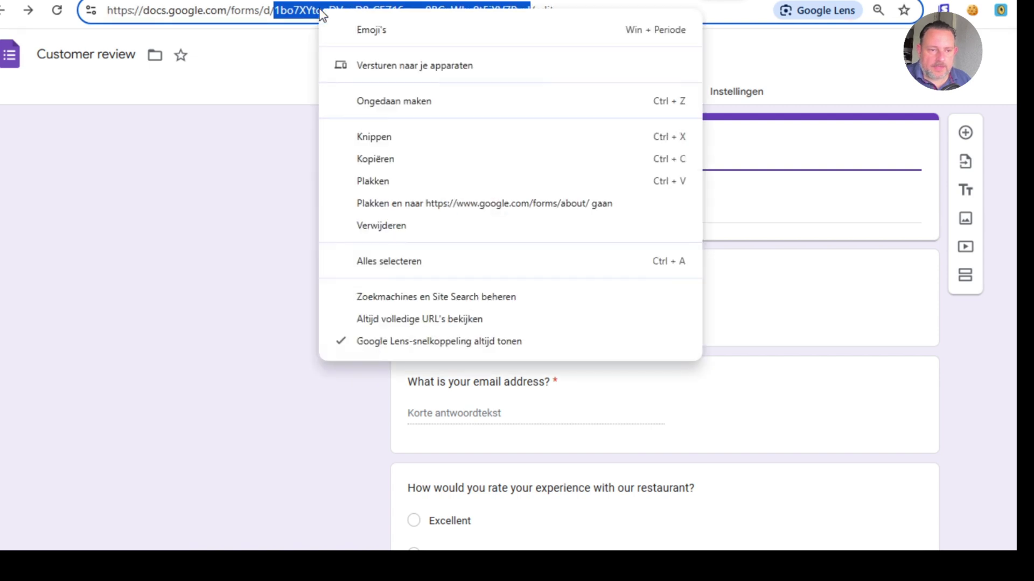
{"action": "left_click", "coordinate": [381, 160]}
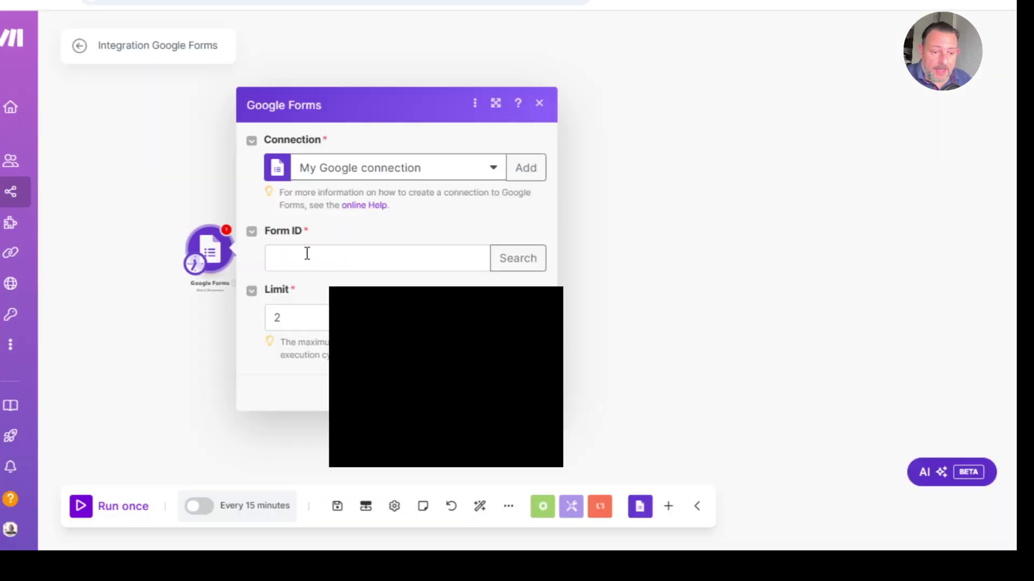
{"action": "left_click", "coordinate": [300, 263]}
{"action": "key", "text": "ctrl+v"}
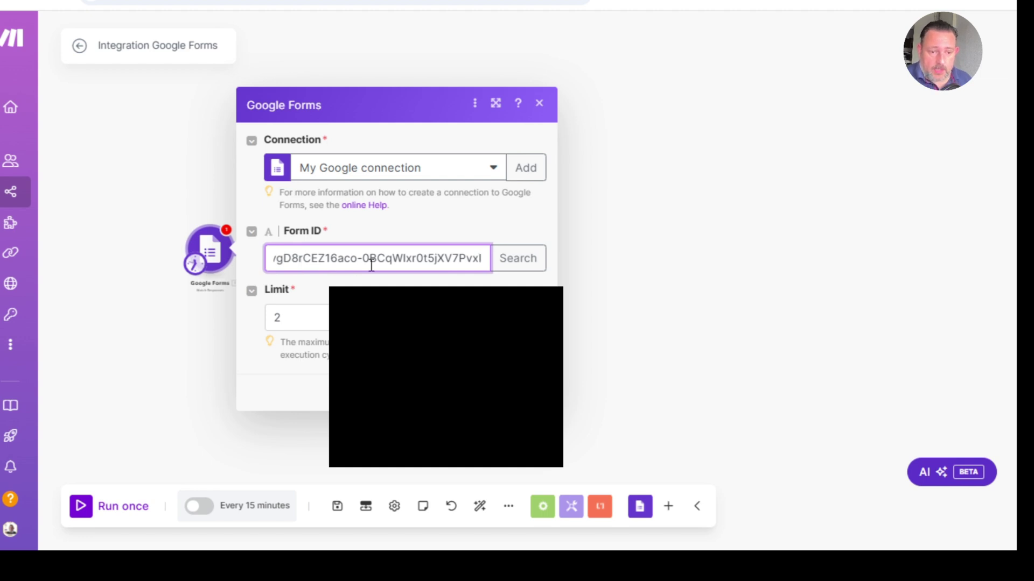
Step: Search the connected account's forms with the default filters and choose Customer review as the form
{"action": "left_click", "coordinate": [517, 264]}
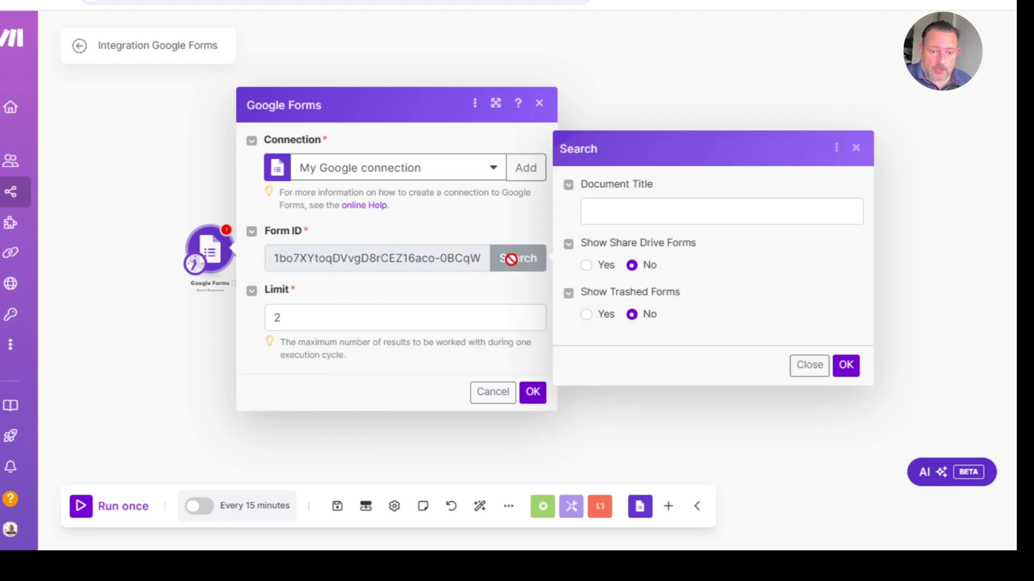
{"action": "left_click", "coordinate": [846, 365]}
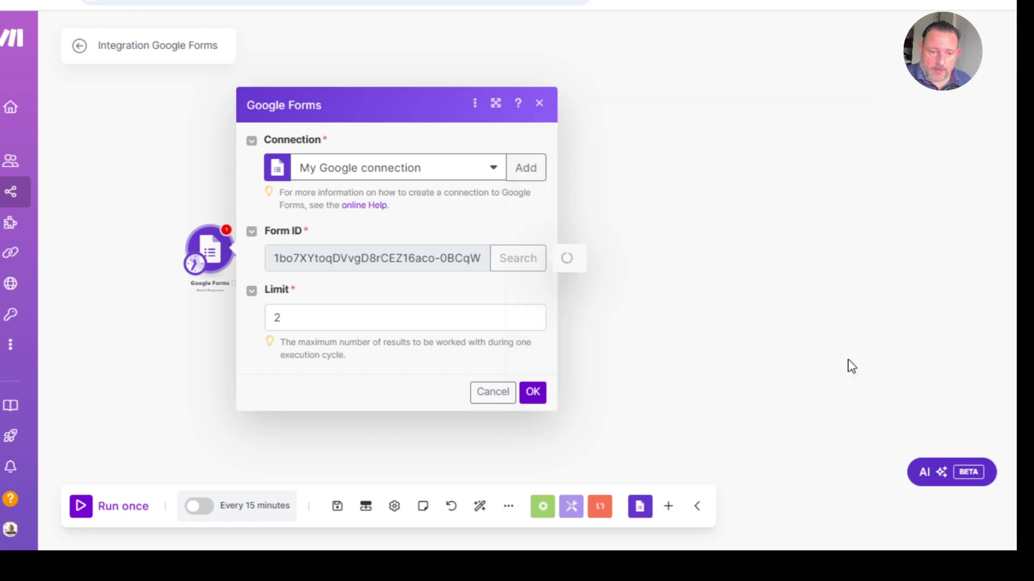
{"action": "left_click", "coordinate": [368, 337]}
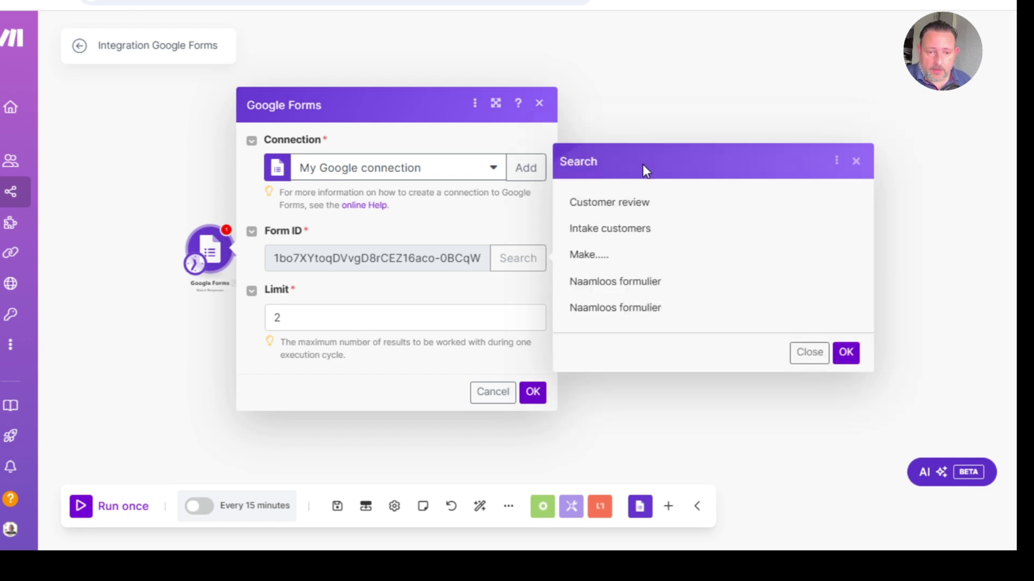
{"action": "left_click", "coordinate": [598, 207]}
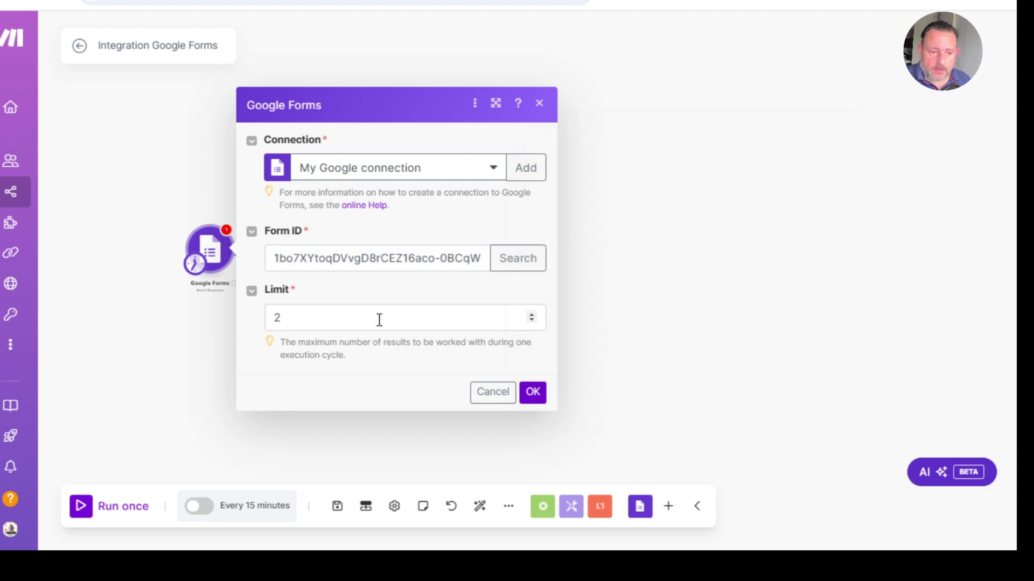
Step: Set the trigger's result limit to 1 and have it process responses from now on
{"action": "left_click", "coordinate": [535, 321]}
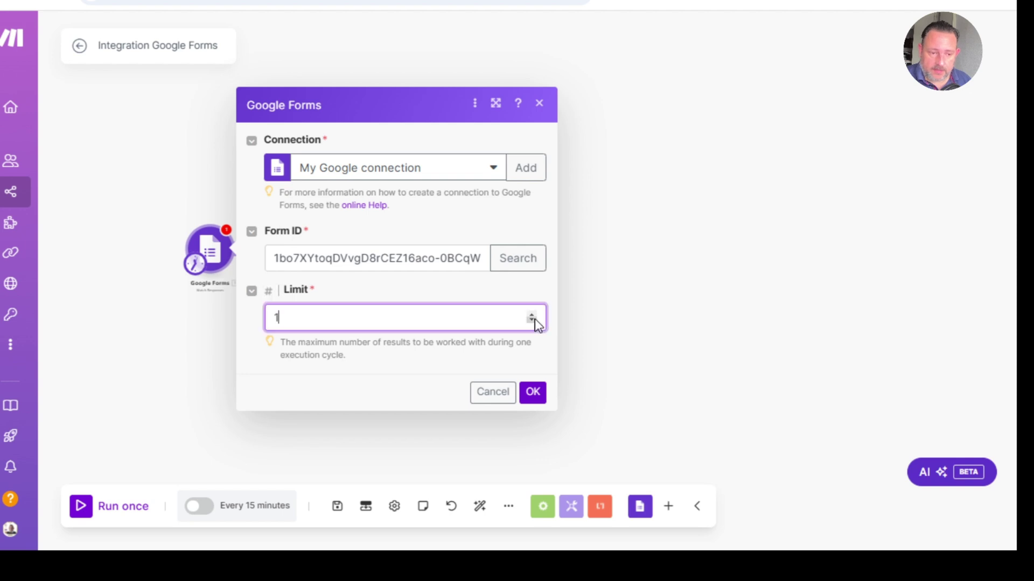
{"action": "left_click", "coordinate": [531, 392]}
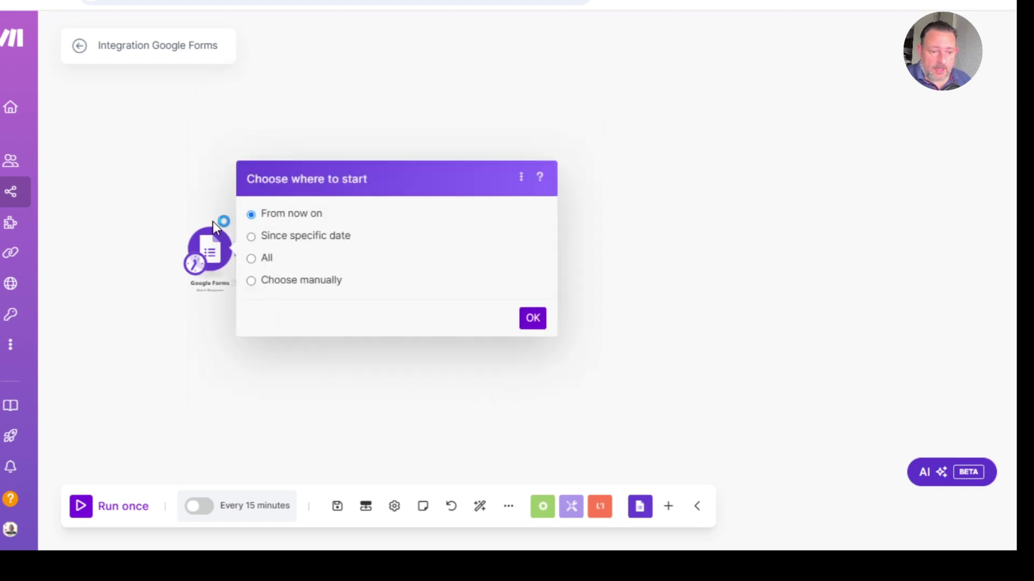
{"action": "left_click", "coordinate": [538, 321]}
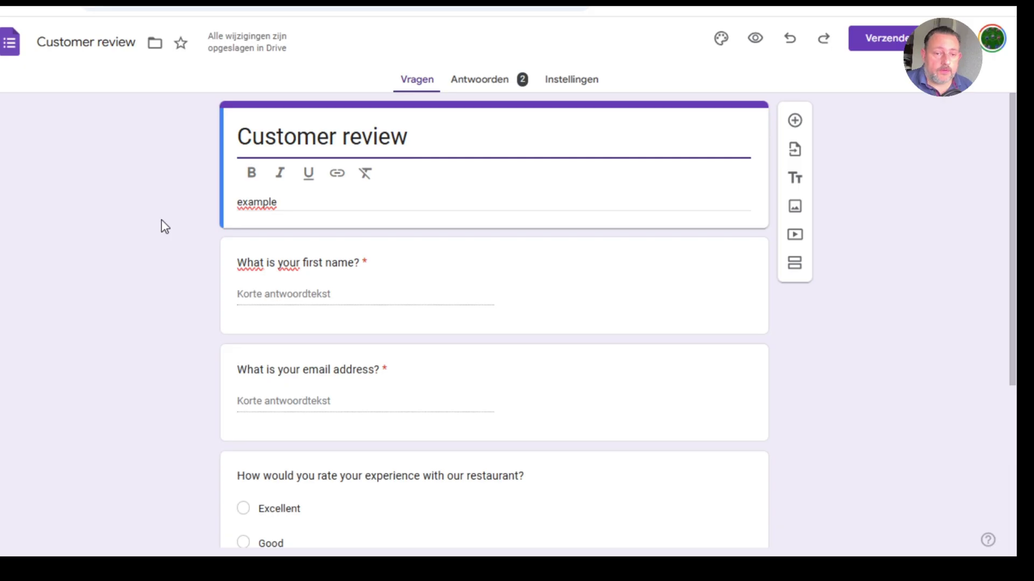
Step: Preview the Customer review form and fill in the respondent's first name and e-mail address
{"action": "left_click", "coordinate": [755, 38]}
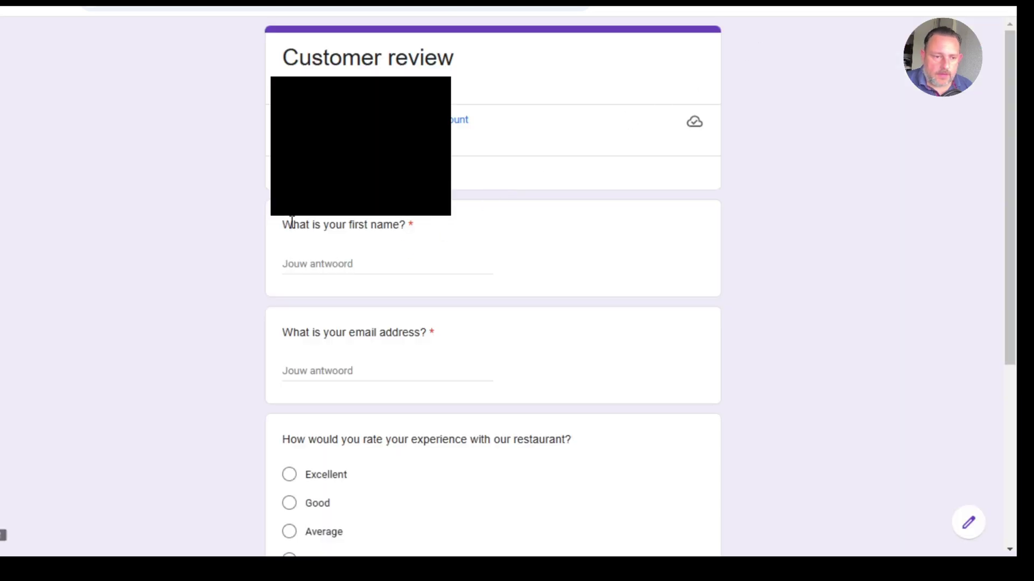
{"action": "left_click", "coordinate": [303, 268]}
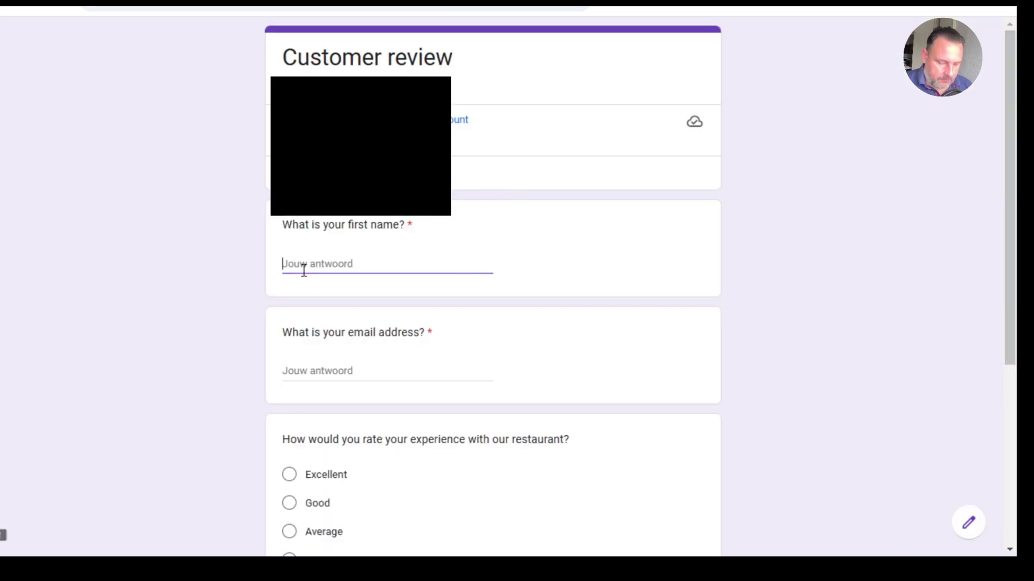
{"action": "type", "text": "Jeroen"}
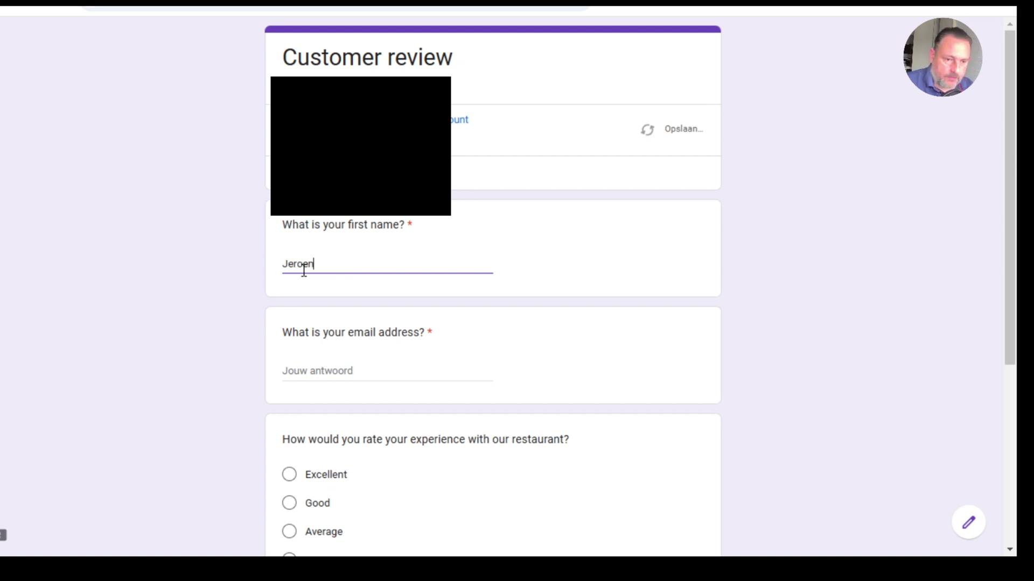
{"action": "key", "text": "Tab"}
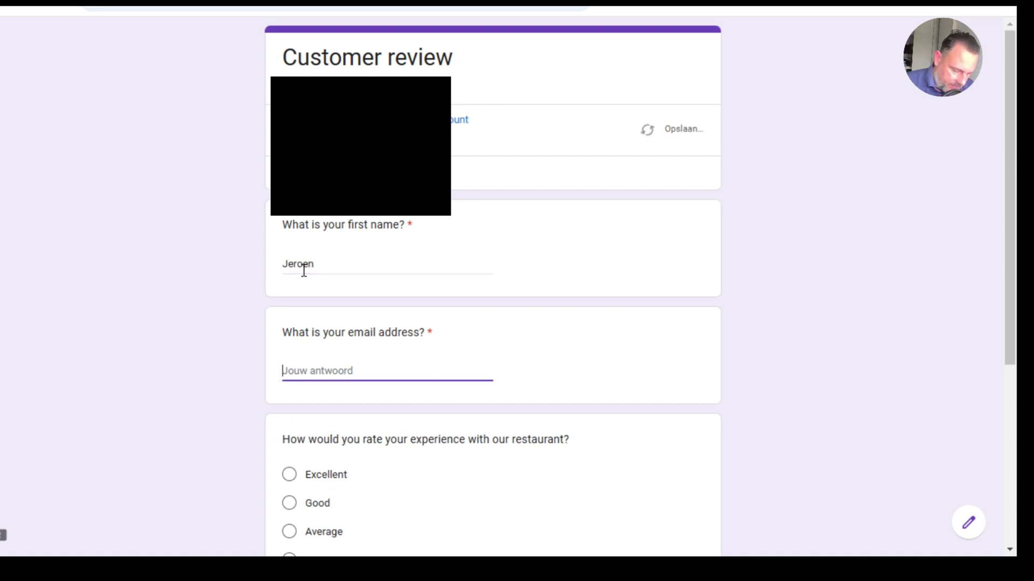
{"action": "type", "text": "e"}
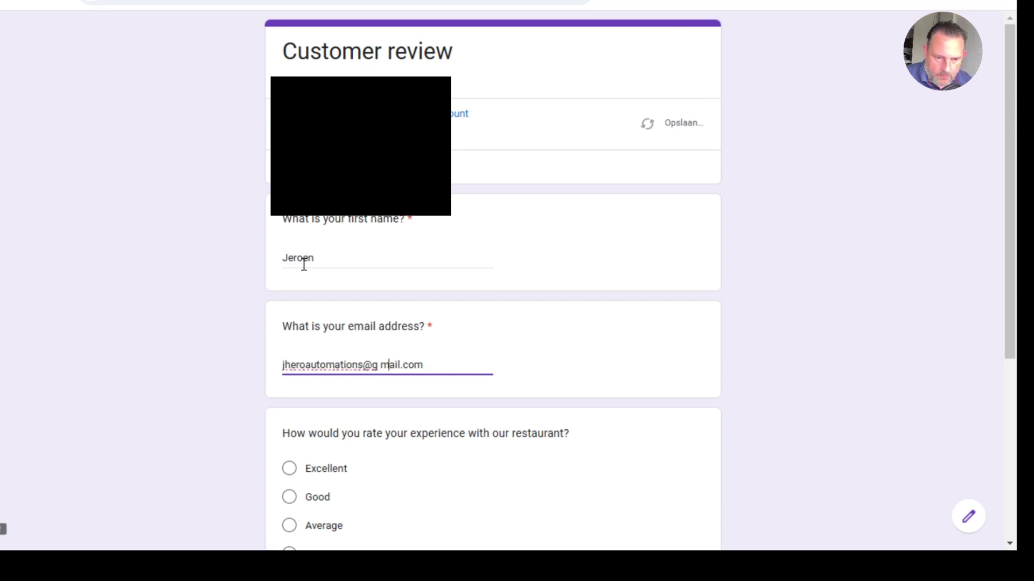
{"action": "key", "text": "BackSpace"}
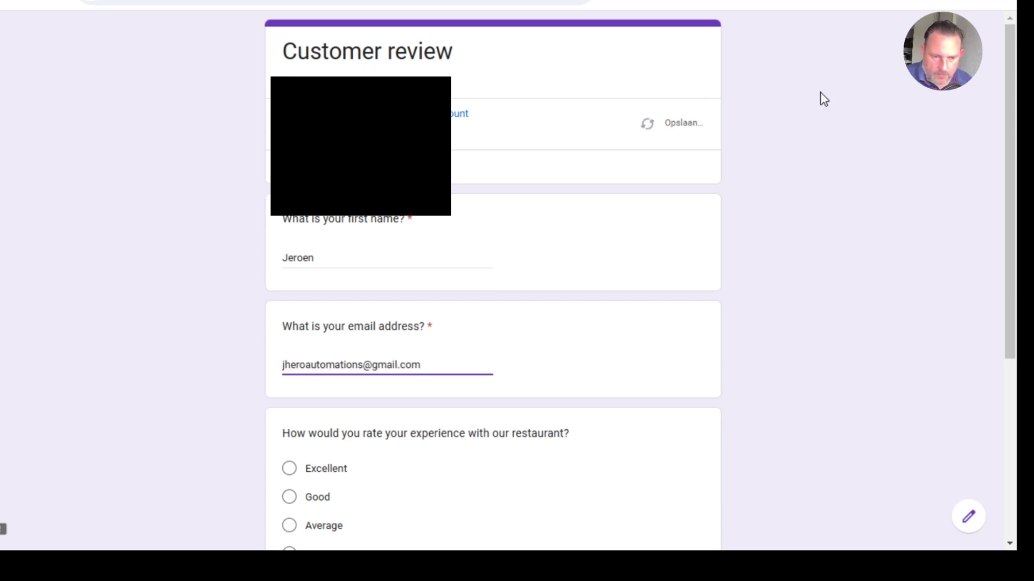
Step: Rate the restaurant experience as Average, add the comment "The food was cold when served", and submit the form
{"action": "scroll", "coordinate": [442, 410], "scroll_direction": "down", "scroll_amount": 3}
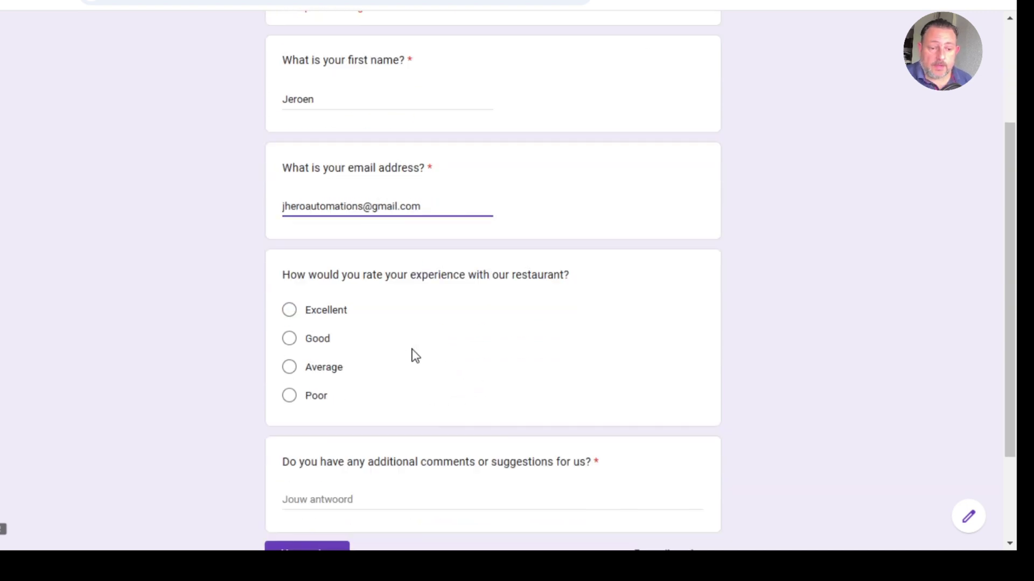
{"action": "scroll", "coordinate": [357, 338], "scroll_direction": "down", "scroll_amount": 2}
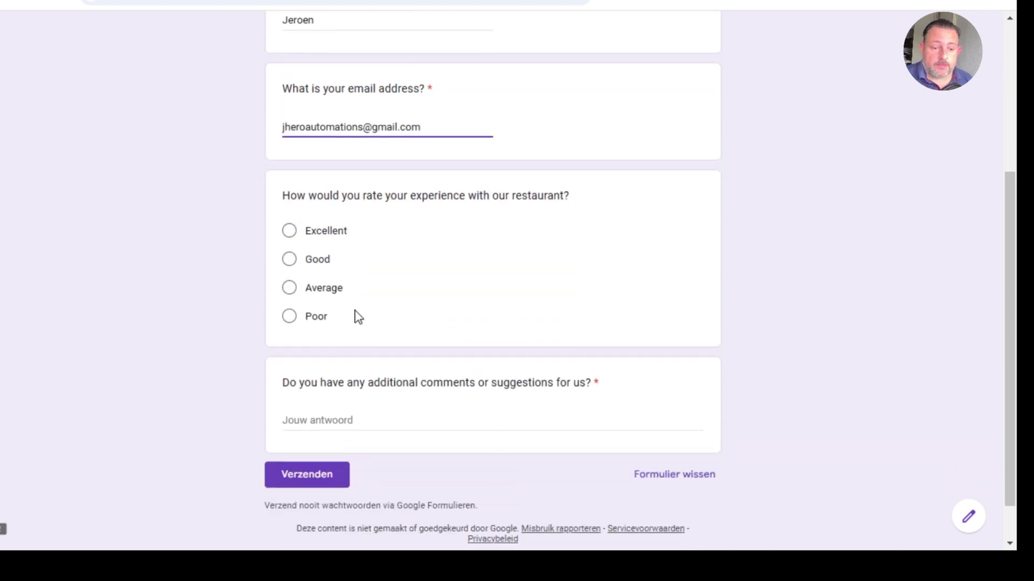
{"action": "left_click", "coordinate": [290, 289]}
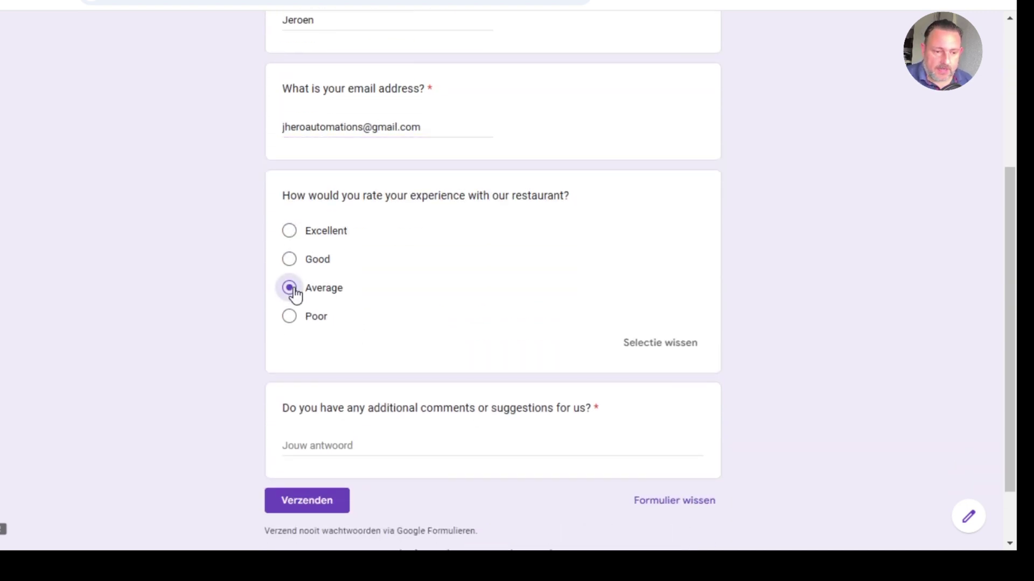
{"action": "left_click", "coordinate": [322, 442]}
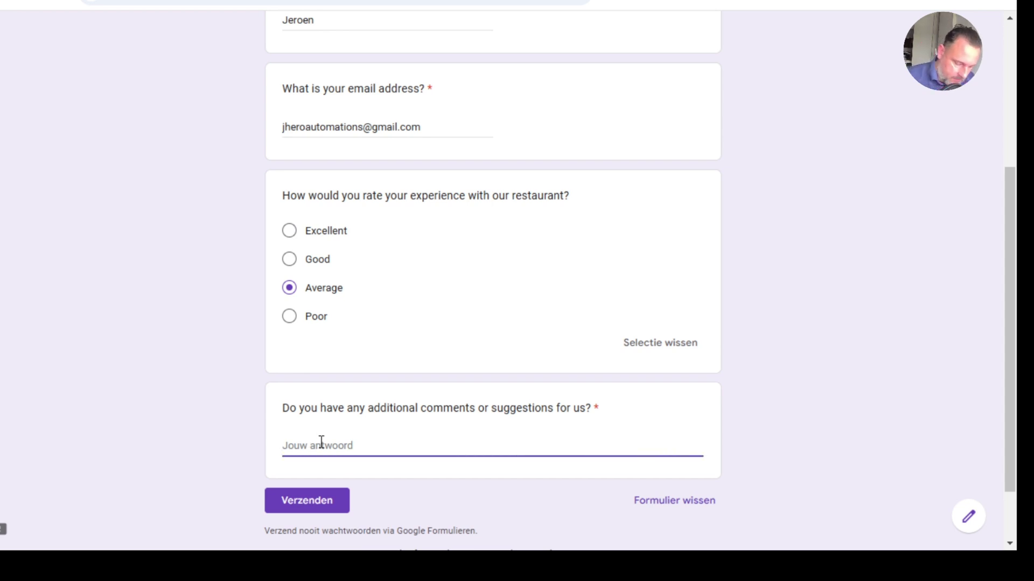
{"action": "type", "text": "The food was cold when served"}
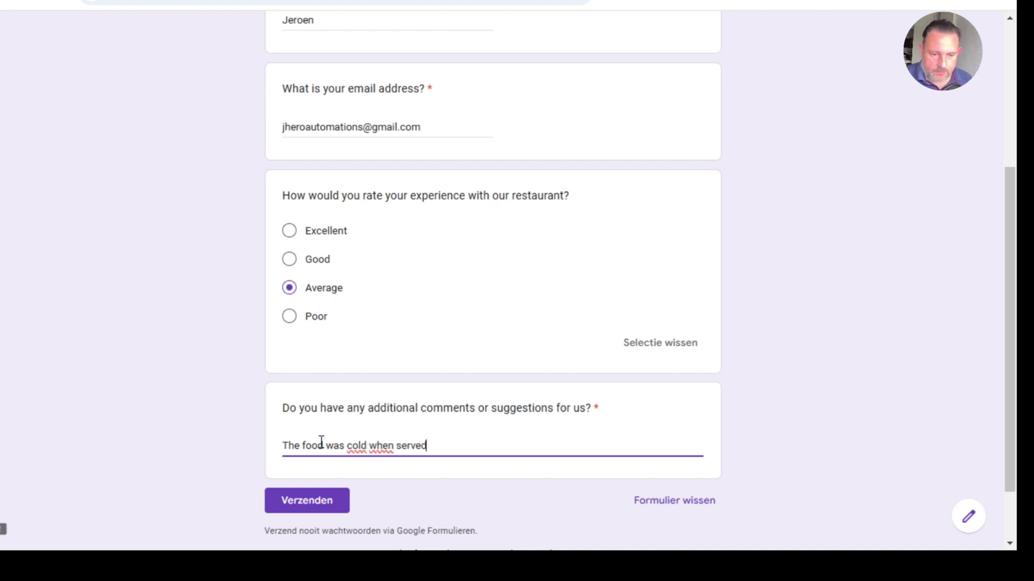
{"action": "left_click", "coordinate": [322, 502]}
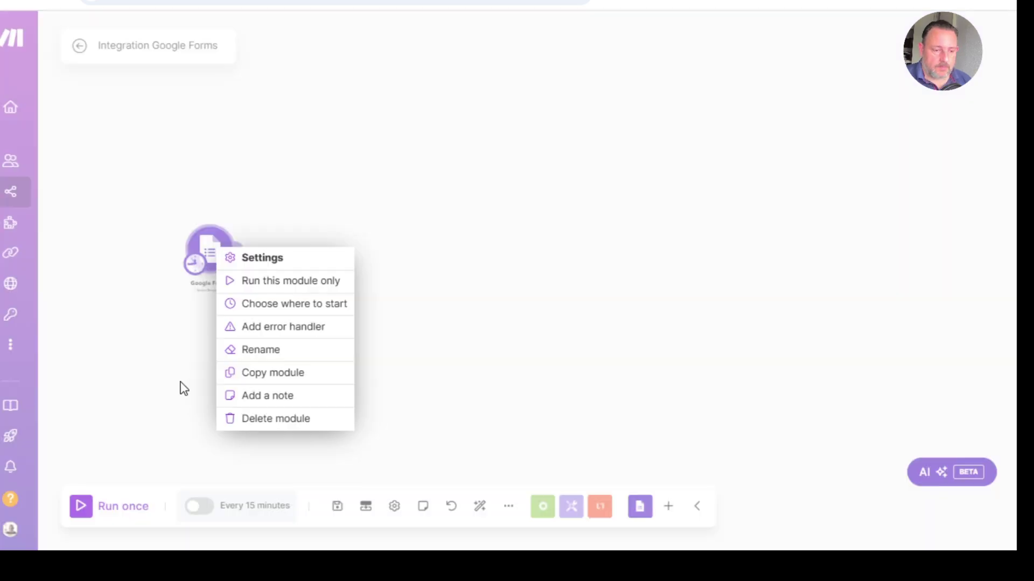
Step: Run only the Google Forms Watch Responses module to fetch the submitted test response
{"action": "left_click", "coordinate": [181, 389]}
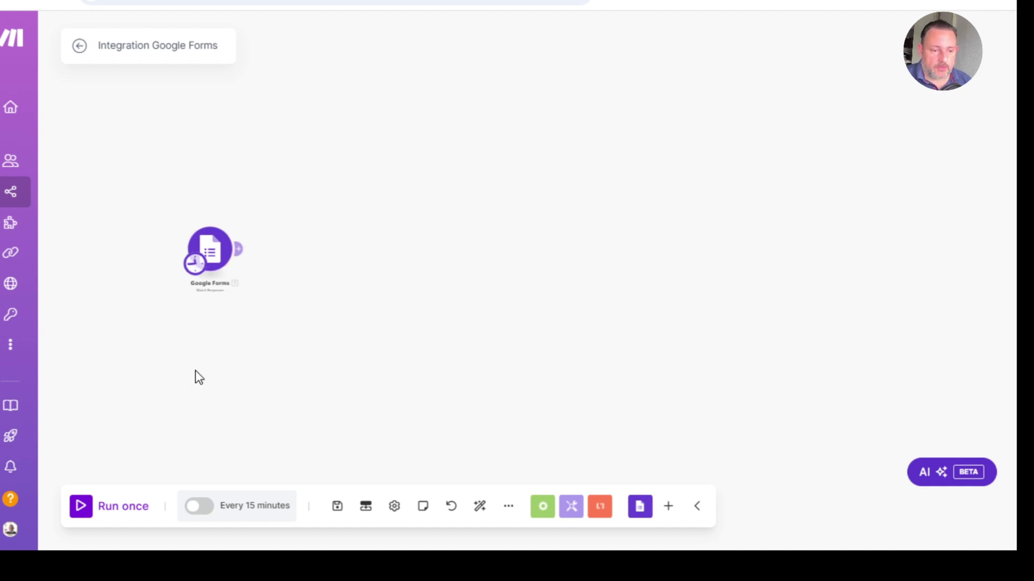
{"action": "right_click", "coordinate": [217, 247]}
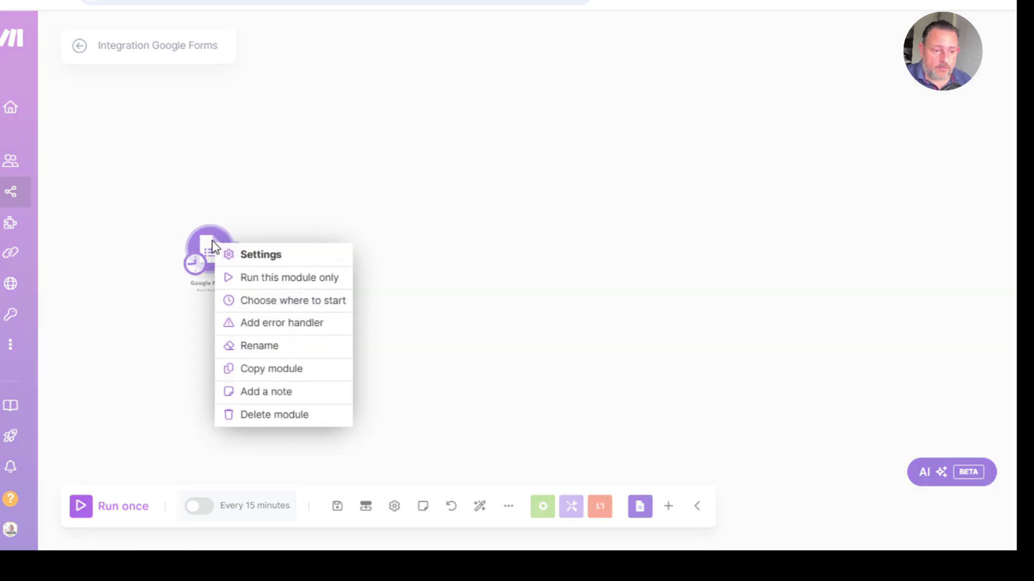
{"action": "left_click", "coordinate": [246, 286]}
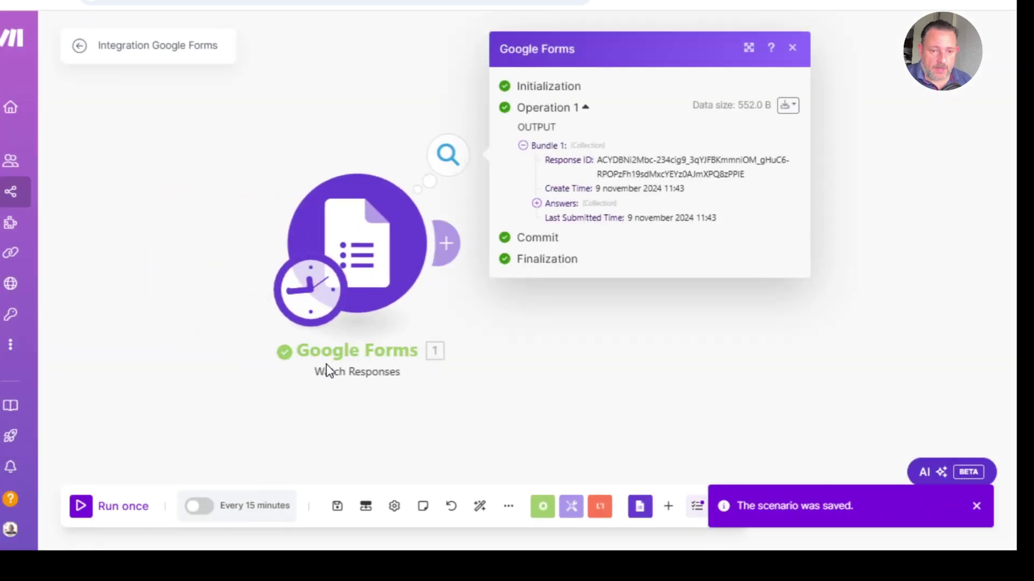
Step: Inspect the run's output bundle, expanding the answers for the restaurant rating, additional comments and email address questions
{"action": "left_click", "coordinate": [537, 203]}
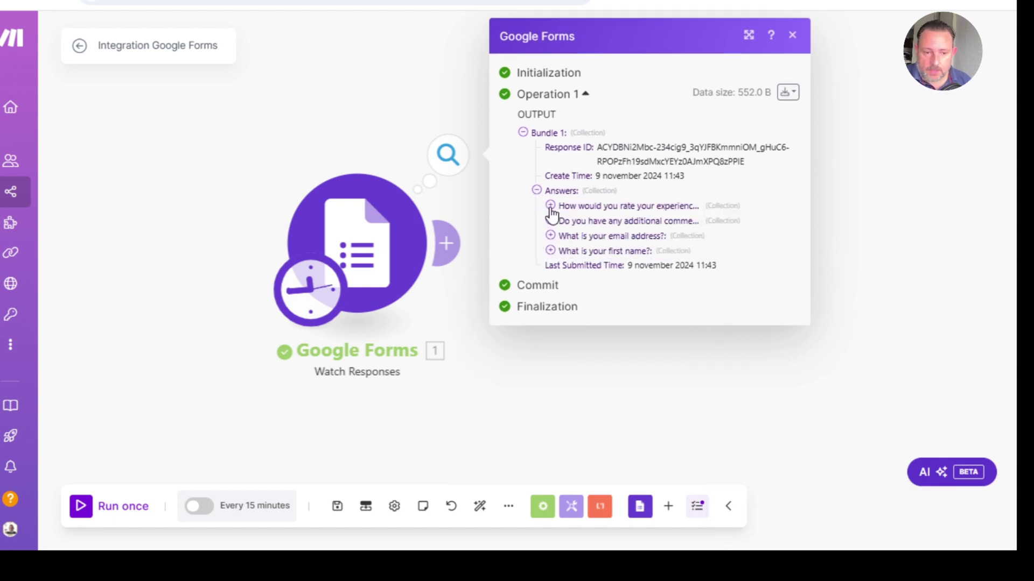
{"action": "left_click", "coordinate": [549, 206]}
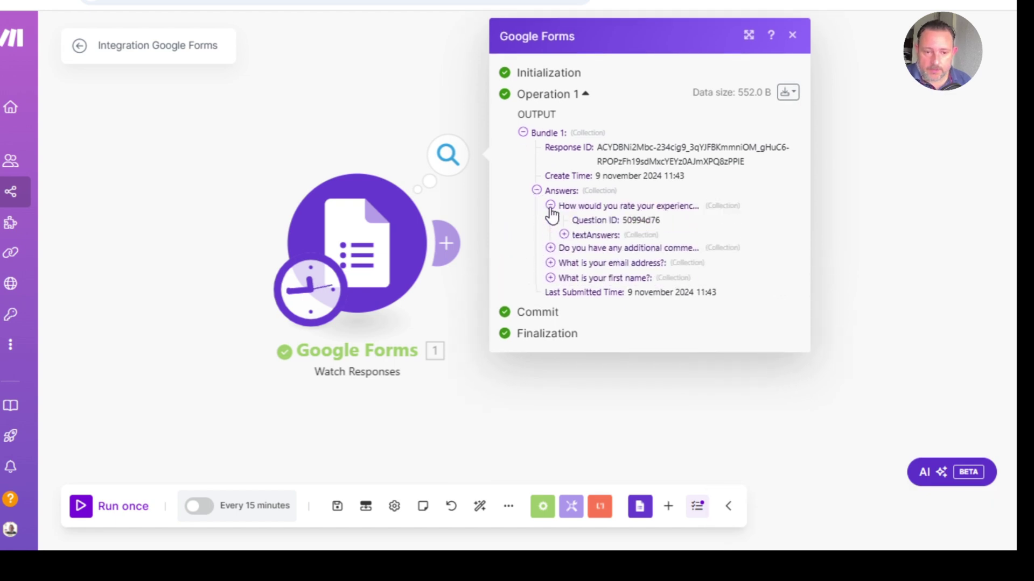
{"action": "left_click", "coordinate": [563, 234]}
{"action": "left_click", "coordinate": [577, 250]}
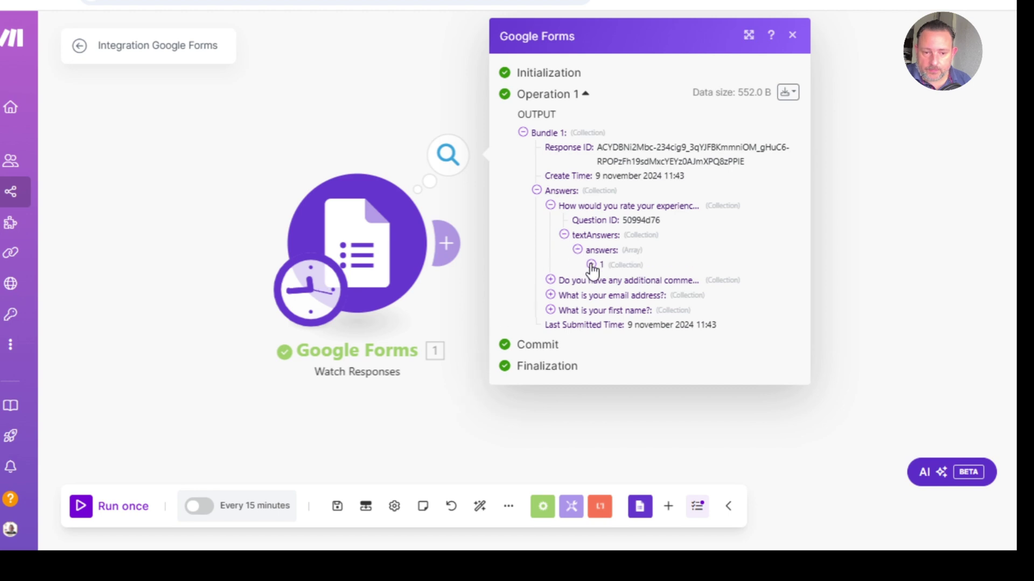
{"action": "left_click", "coordinate": [591, 265]}
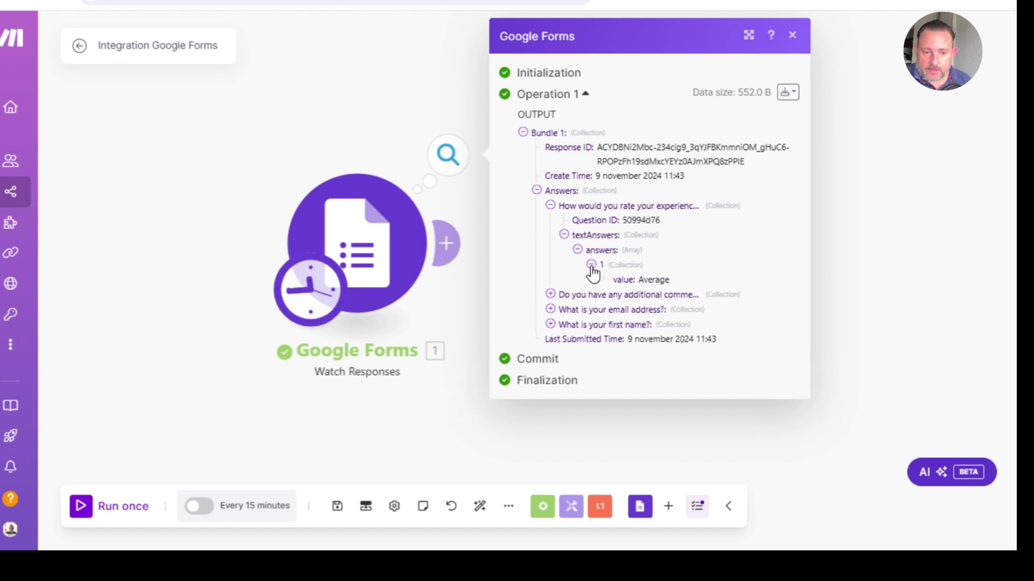
{"action": "left_click", "coordinate": [550, 295]}
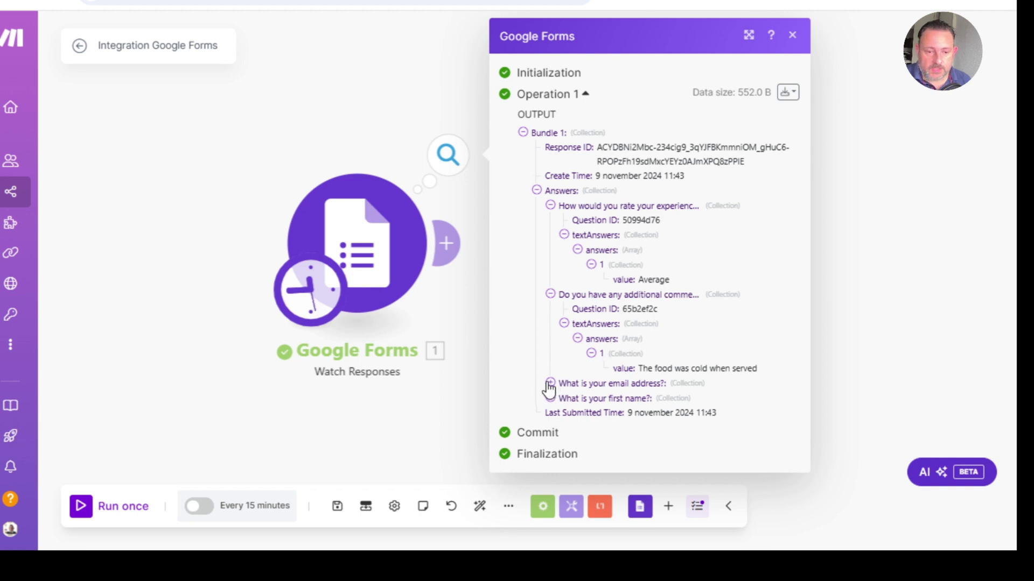
{"action": "left_click", "coordinate": [550, 383]}
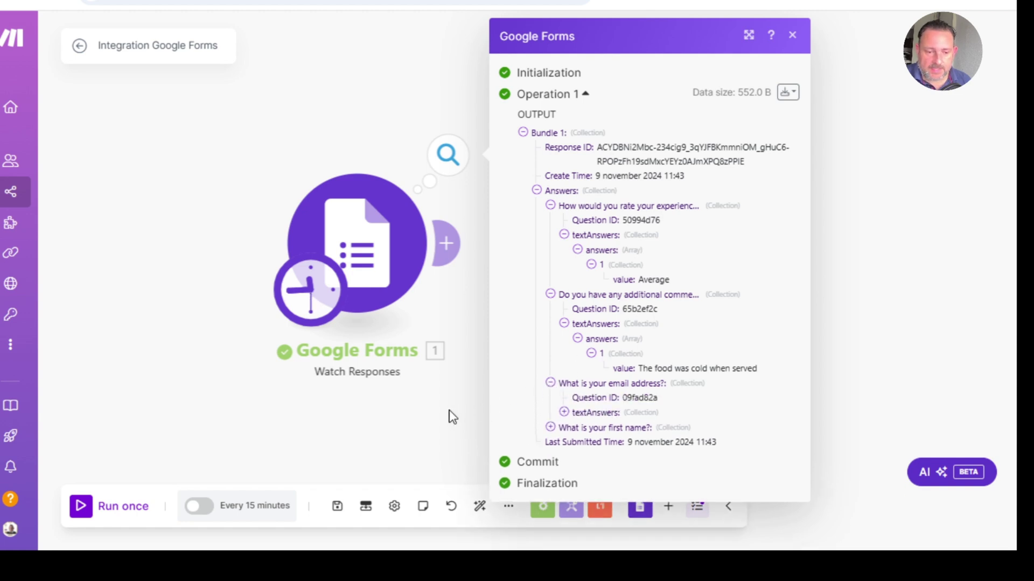
{"action": "left_click", "coordinate": [446, 425]}
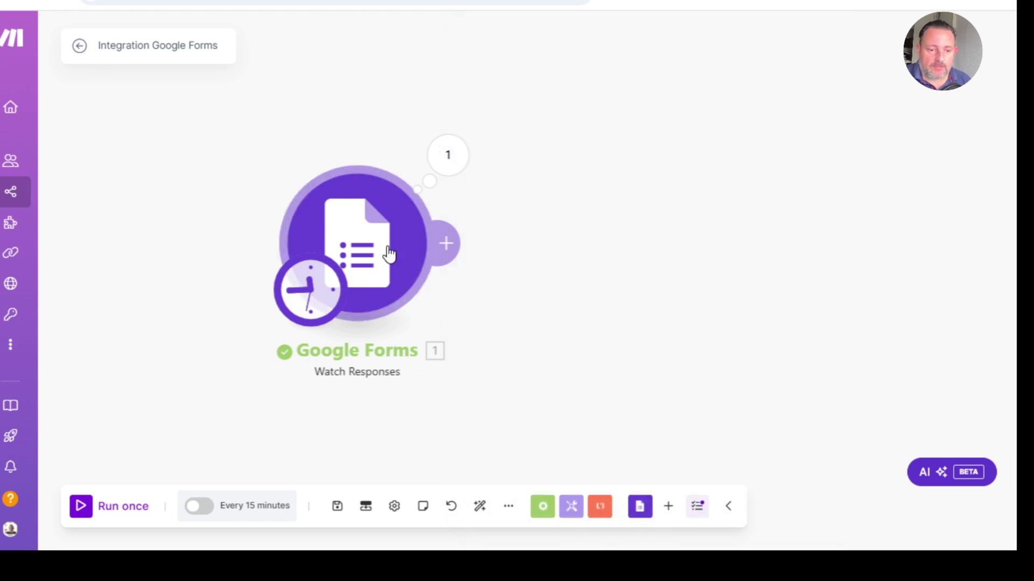
Step: Add a Google Sheets Add a Row module after the Google Forms trigger and choose the existing Google account connection
{"action": "scroll", "coordinate": [310, 250], "scroll_direction": "down", "scroll_amount": 2}
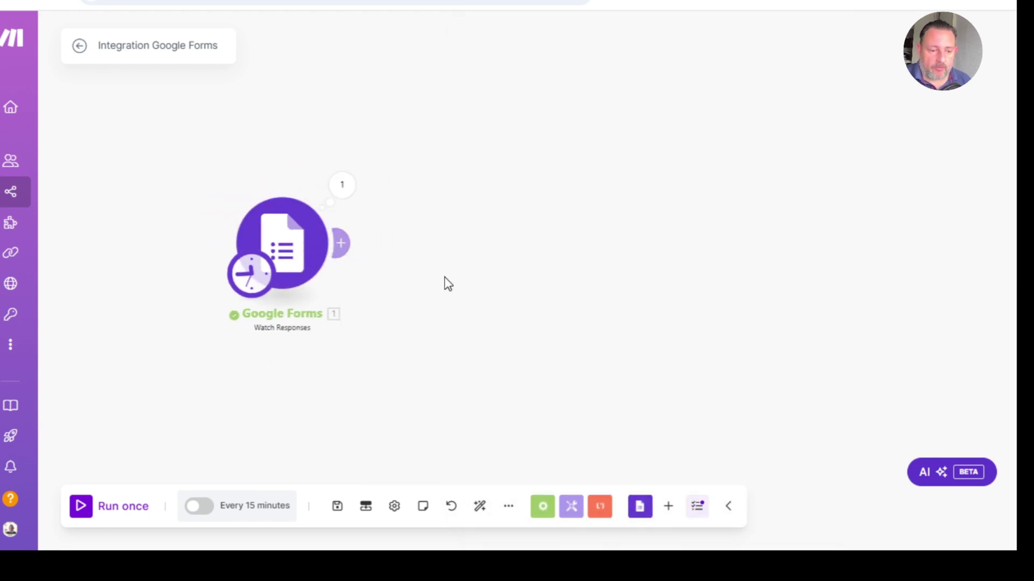
{"action": "left_click_drag", "start_coordinate": [445, 284], "coordinate": [358, 279]}
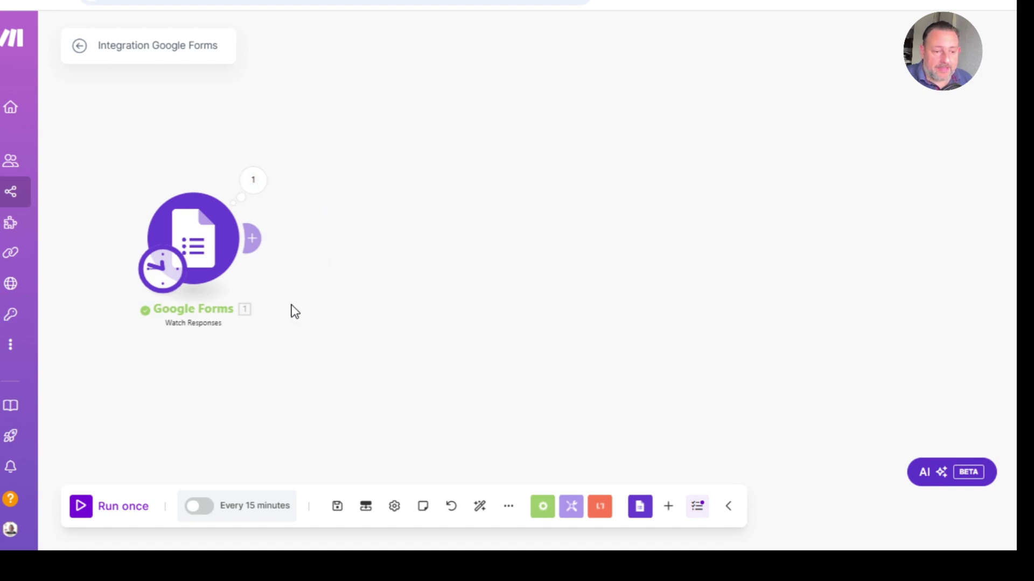
{"action": "left_click", "coordinate": [252, 238]}
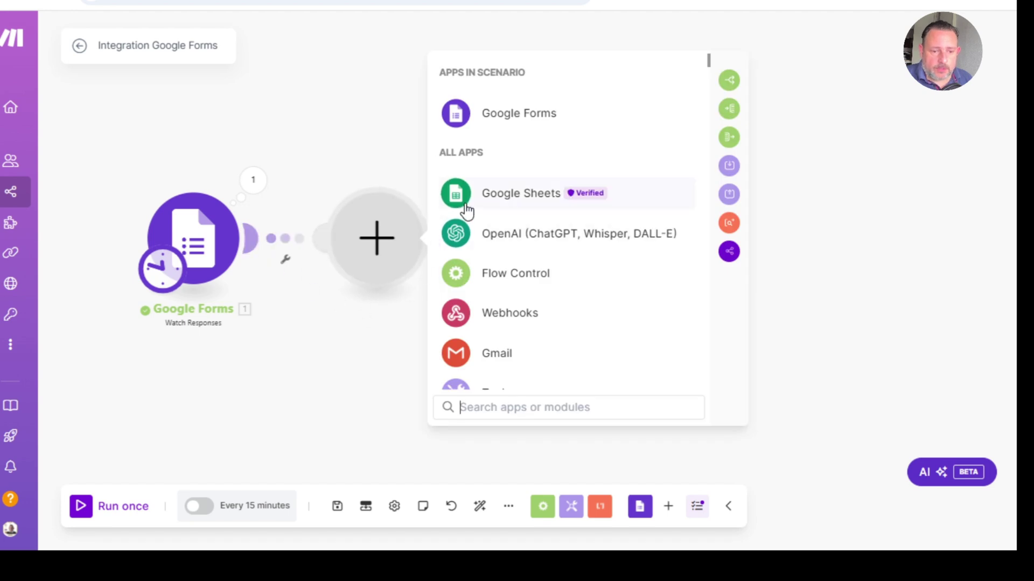
{"action": "left_click", "coordinate": [533, 205]}
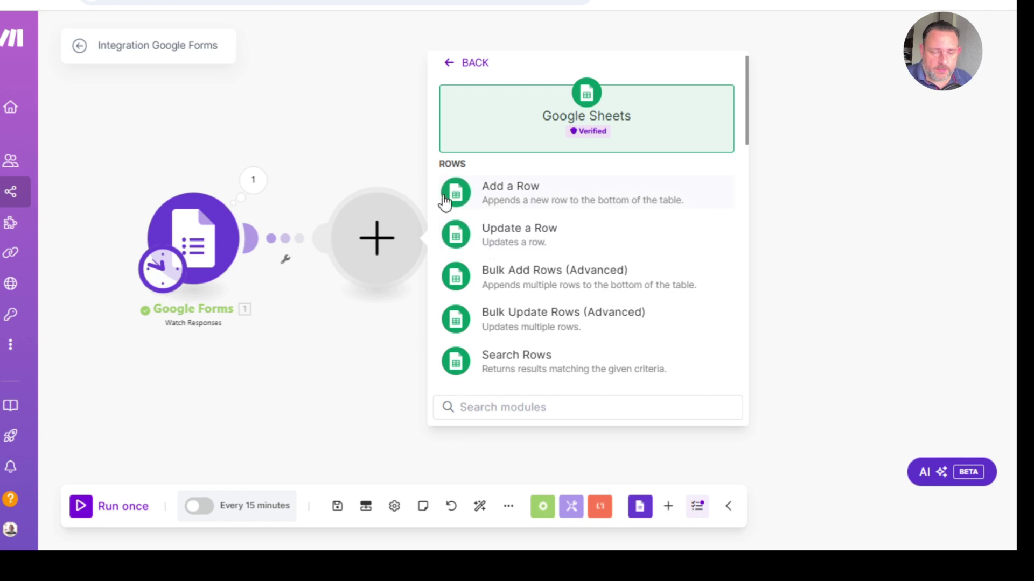
{"action": "left_click", "coordinate": [555, 202]}
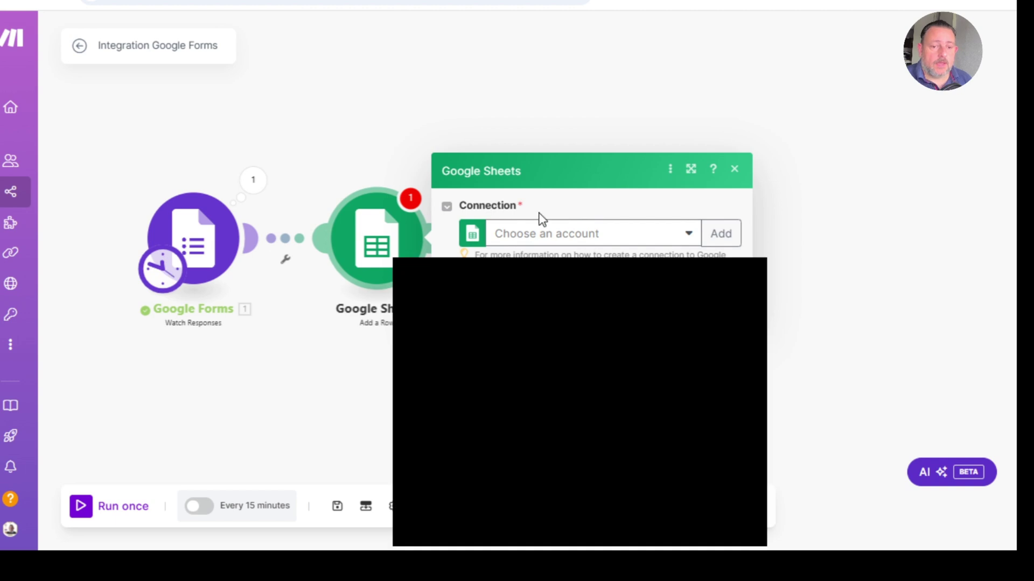
{"action": "left_click", "coordinate": [582, 233]}
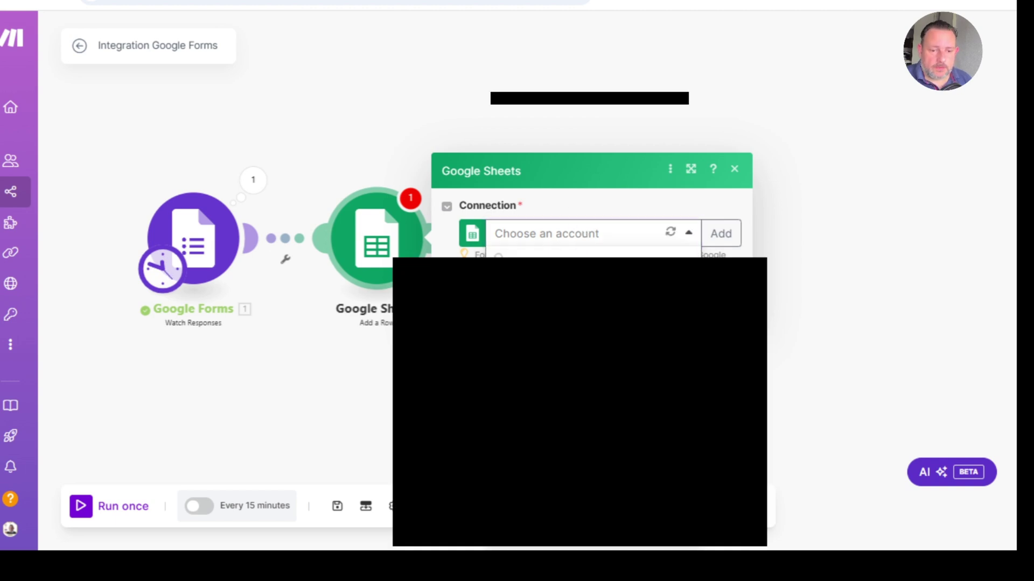
{"action": "left_click", "coordinate": [570, 266]}
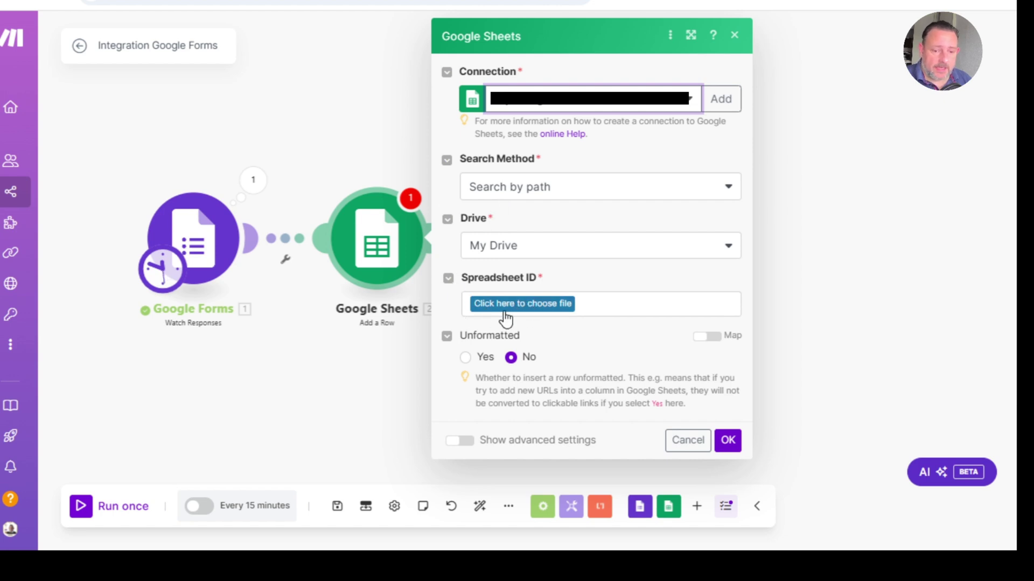
Step: Choose Customer feedback as both the spreadsheet and the sheet that receives the new row
{"action": "left_click", "coordinate": [504, 309]}
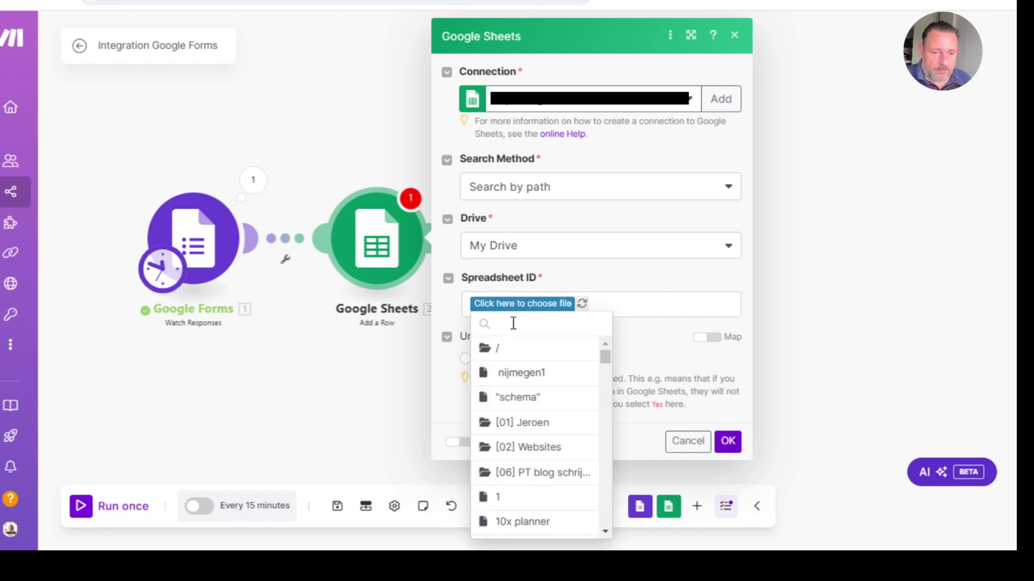
{"action": "type", "text": "custo"}
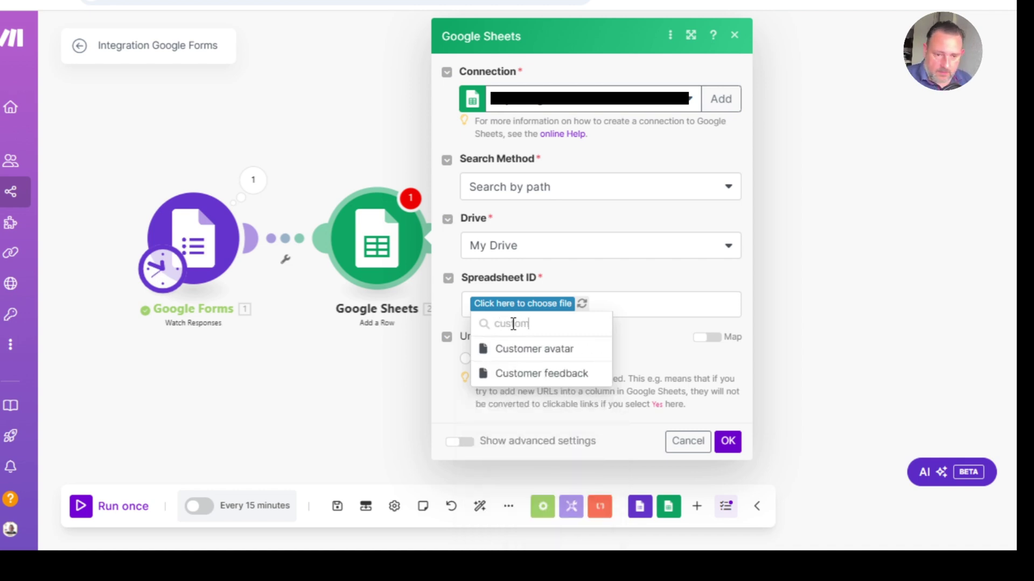
{"action": "left_click", "coordinate": [527, 377]}
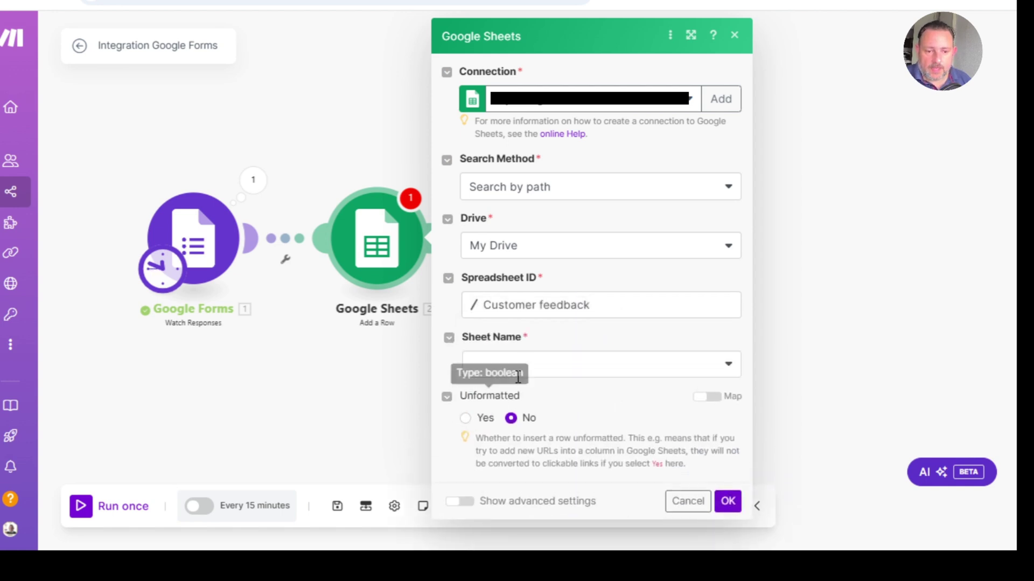
{"action": "left_click", "coordinate": [525, 365]}
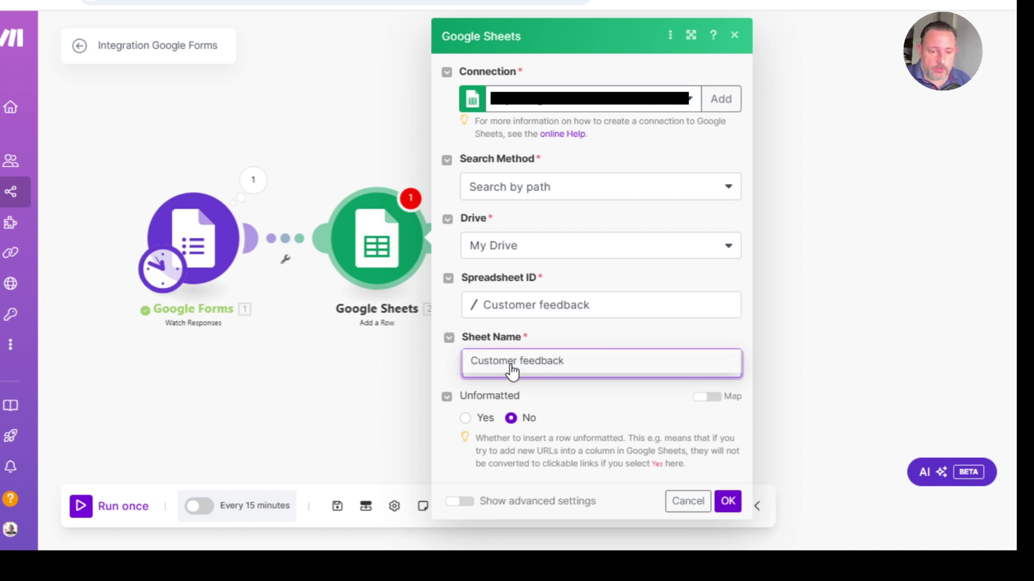
Step: Map the text answer value of "What is your first name?" to the Name (A) column
{"action": "scroll", "coordinate": [537, 254], "scroll_direction": "down", "scroll_amount": 3}
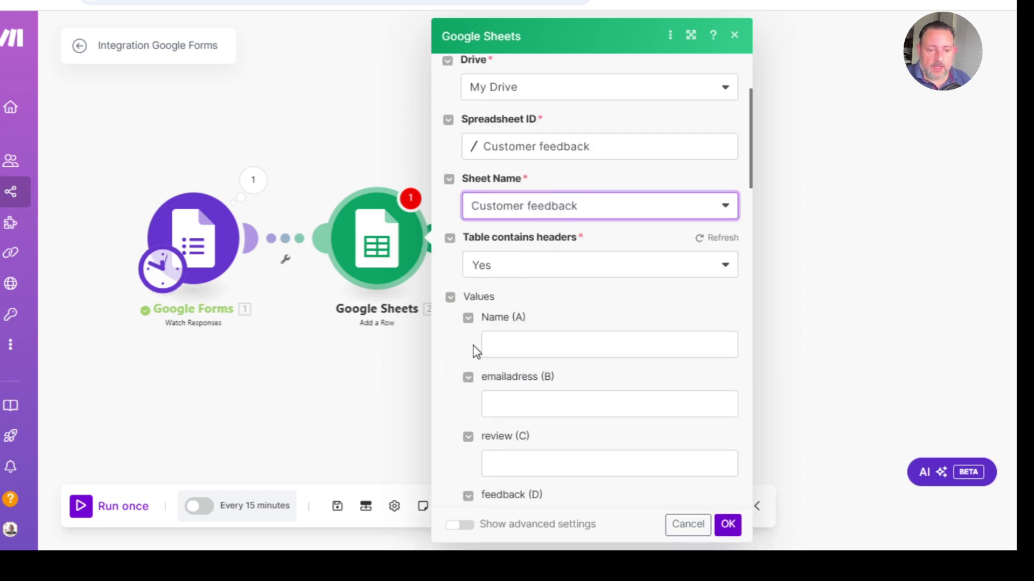
{"action": "scroll", "coordinate": [473, 347], "scroll_direction": "down", "scroll_amount": 2}
{"action": "scroll", "coordinate": [480, 256], "scroll_direction": "down", "scroll_amount": 4}
{"action": "scroll", "coordinate": [472, 226], "scroll_direction": "up", "scroll_amount": 2}
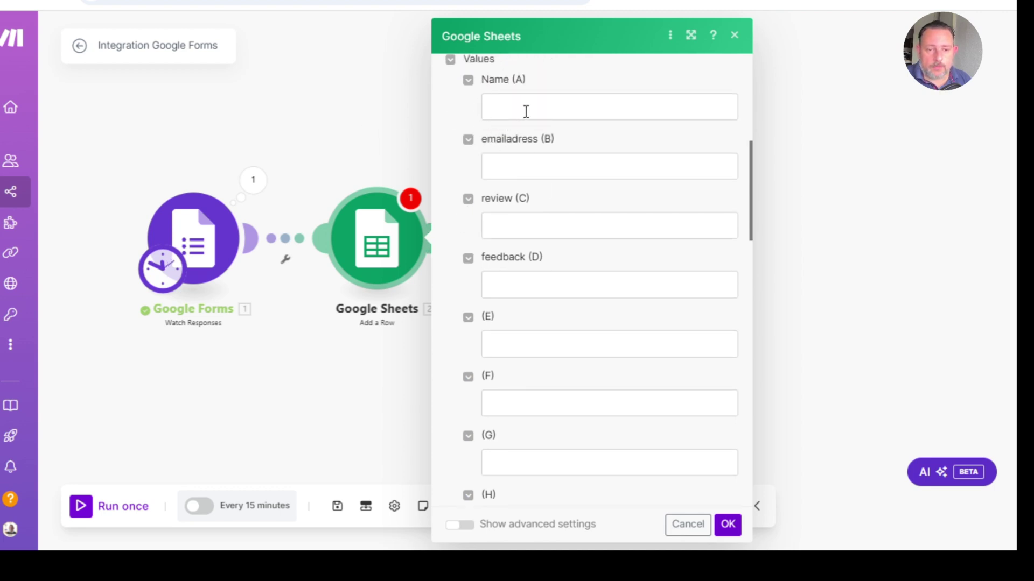
{"action": "scroll", "coordinate": [487, 118], "scroll_direction": "up", "scroll_amount": 2}
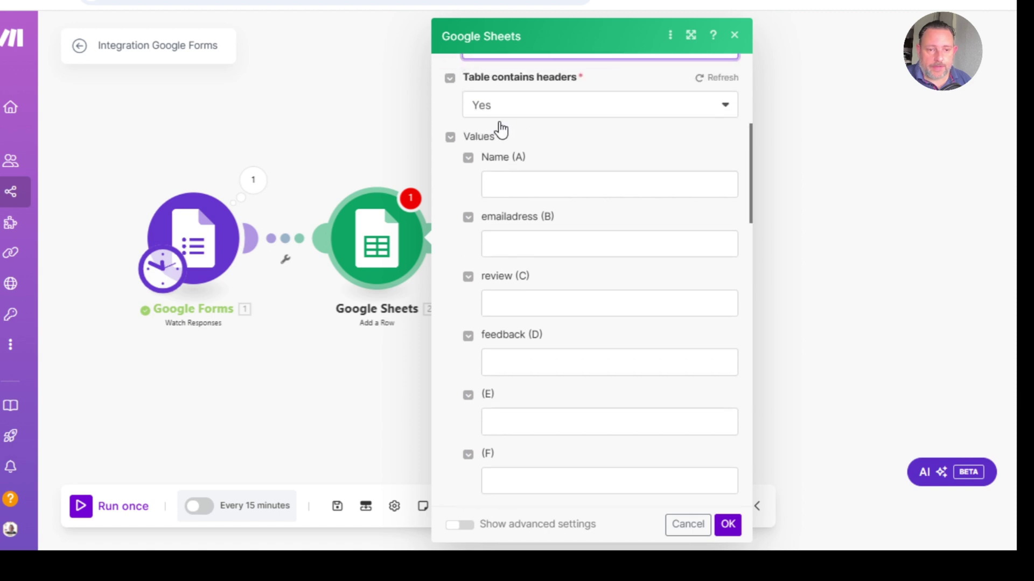
{"action": "left_click", "coordinate": [519, 182]}
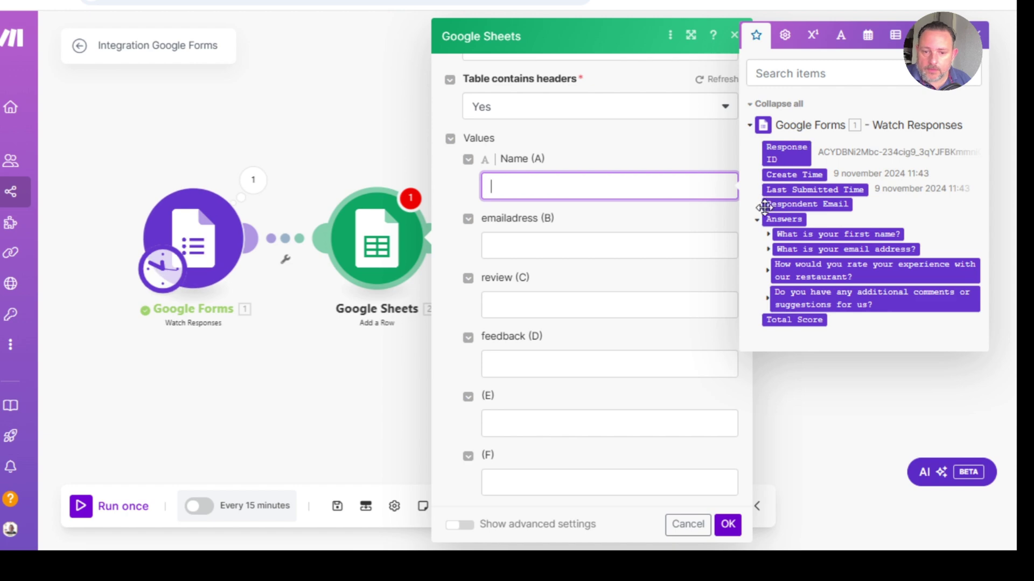
{"action": "left_click", "coordinate": [769, 235]}
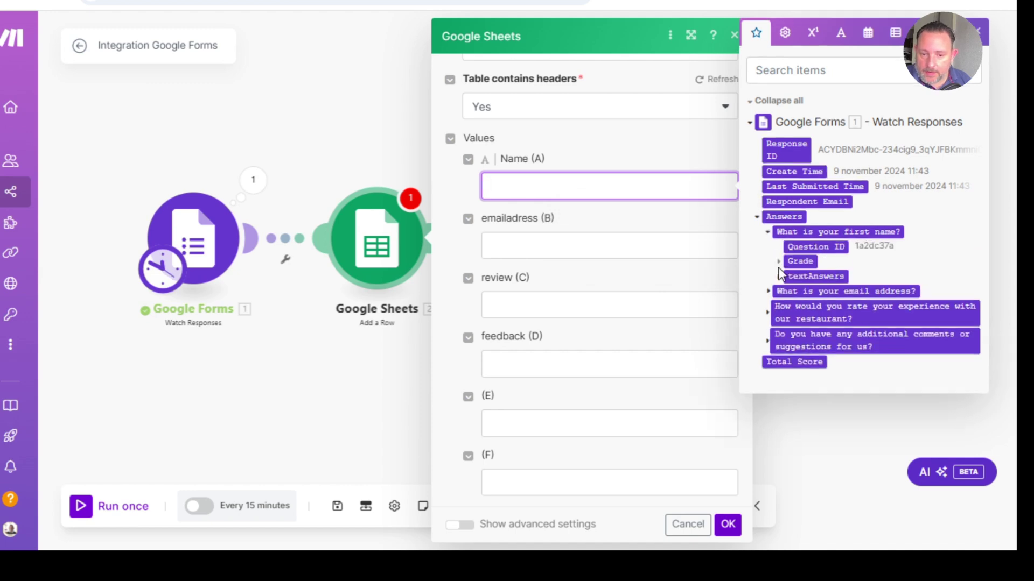
{"action": "left_click", "coordinate": [779, 276]}
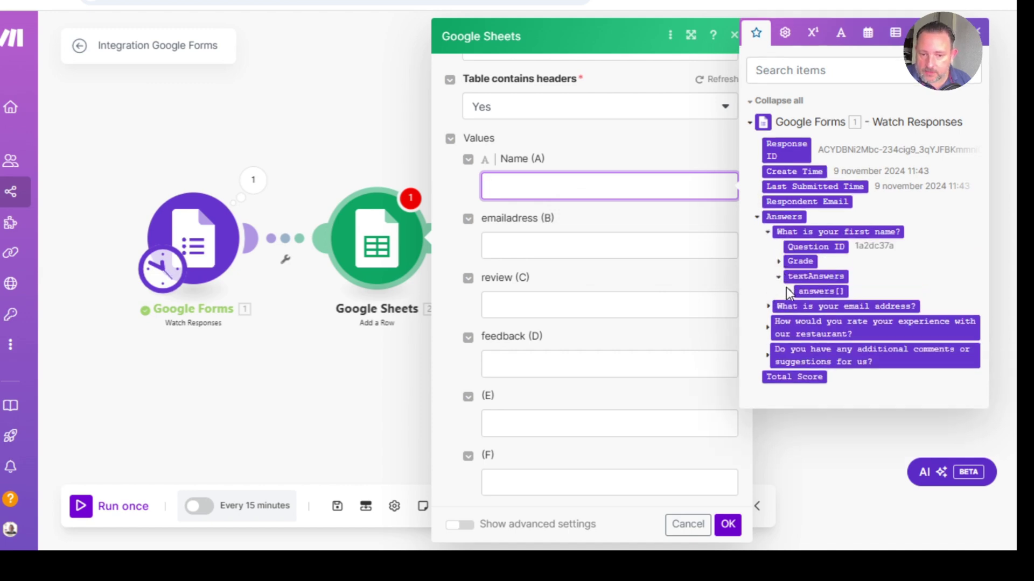
{"action": "left_click", "coordinate": [789, 294]}
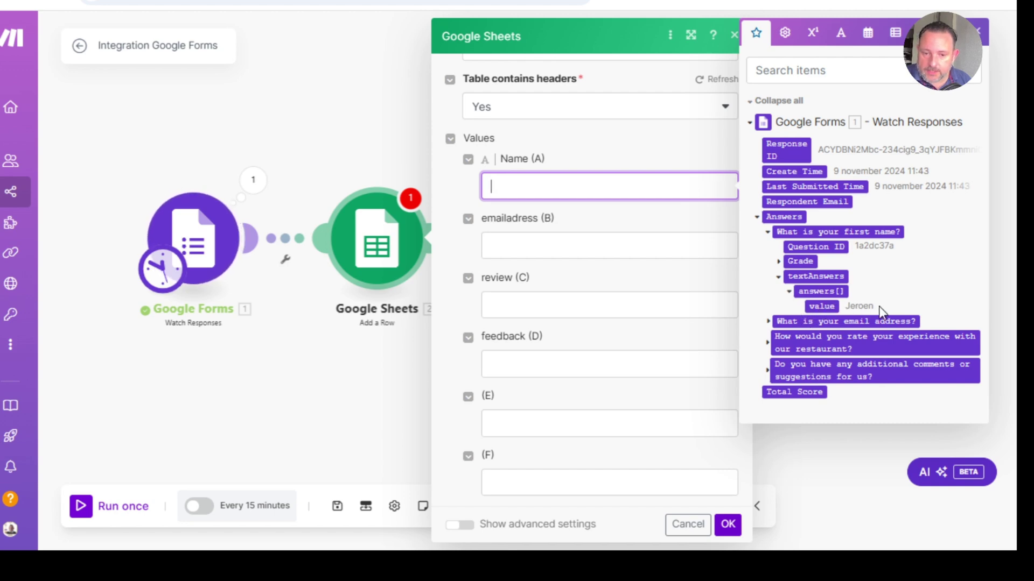
{"action": "left_click_drag", "start_coordinate": [821, 305], "coordinate": [608, 187]}
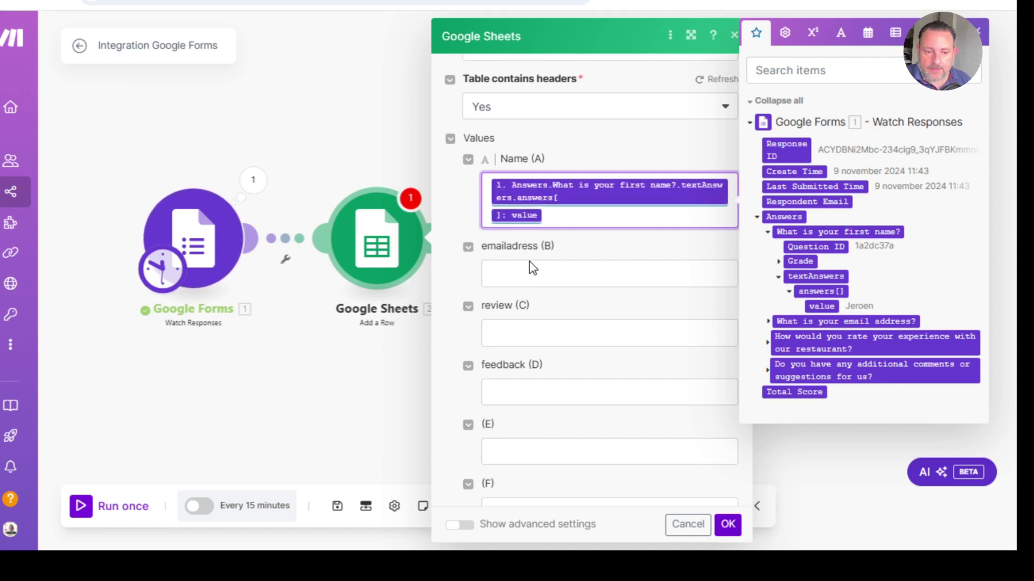
Step: Map the text answer value of "What is your email address?" once to the emailadress (B) column, removing the duplicate entry
{"action": "left_click", "coordinate": [531, 278]}
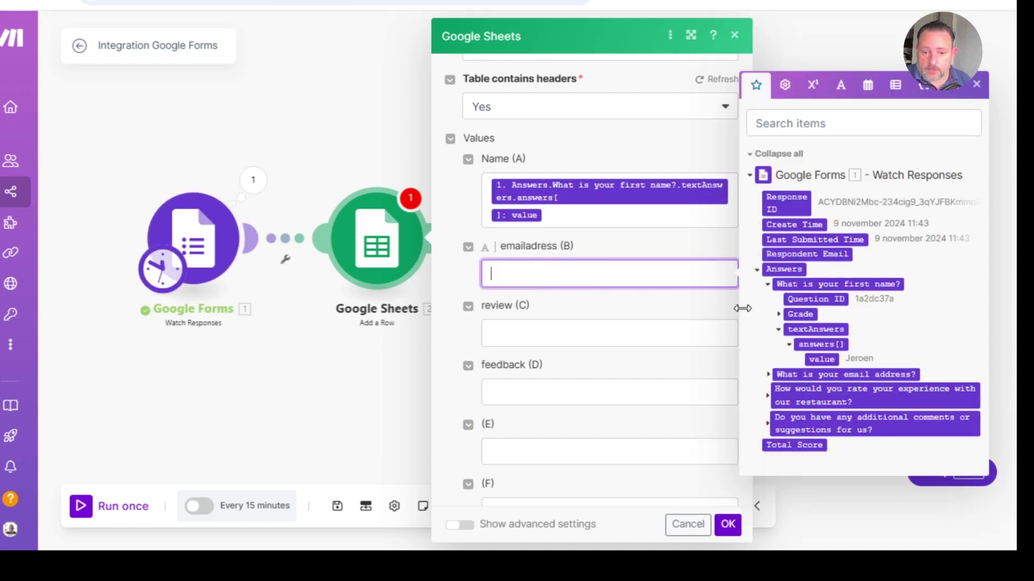
{"action": "left_click", "coordinate": [758, 276]}
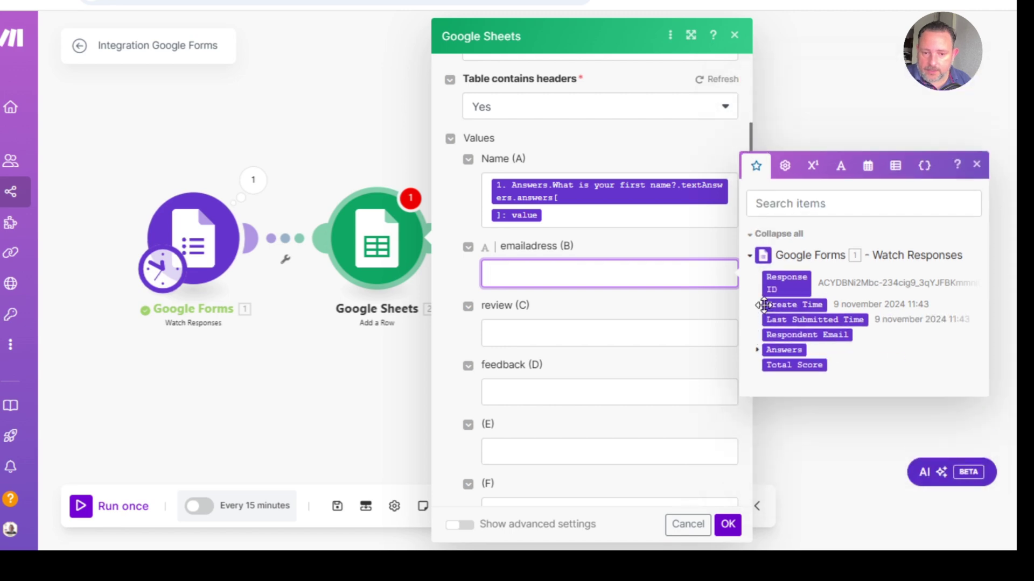
{"action": "left_click", "coordinate": [759, 353]}
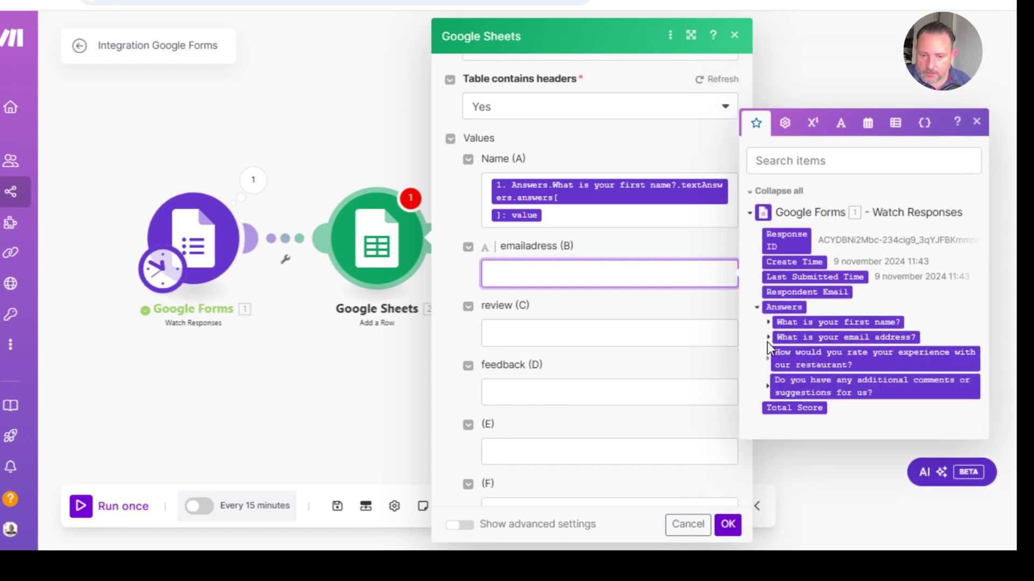
{"action": "left_click", "coordinate": [770, 338]}
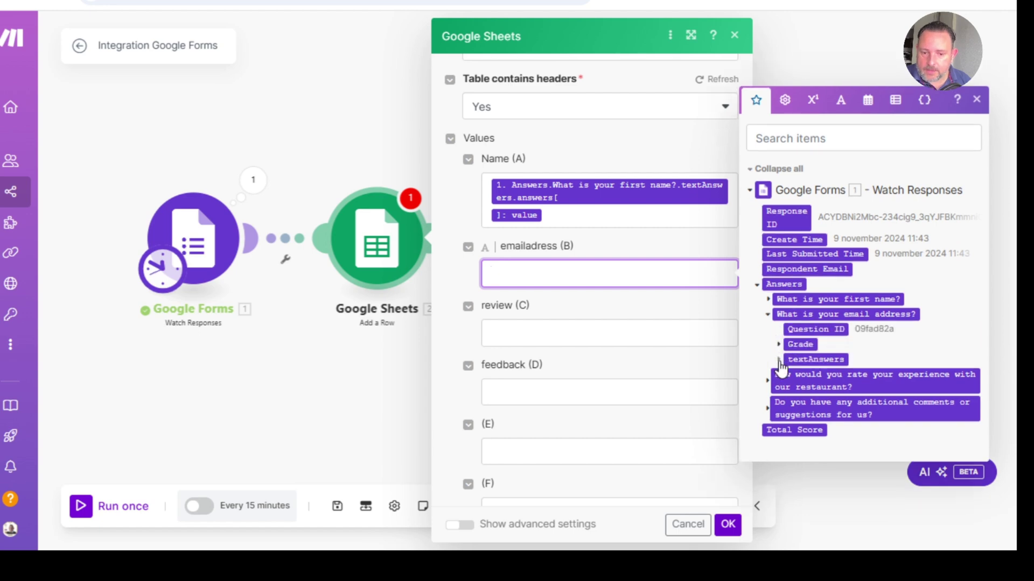
{"action": "left_click", "coordinate": [779, 362]}
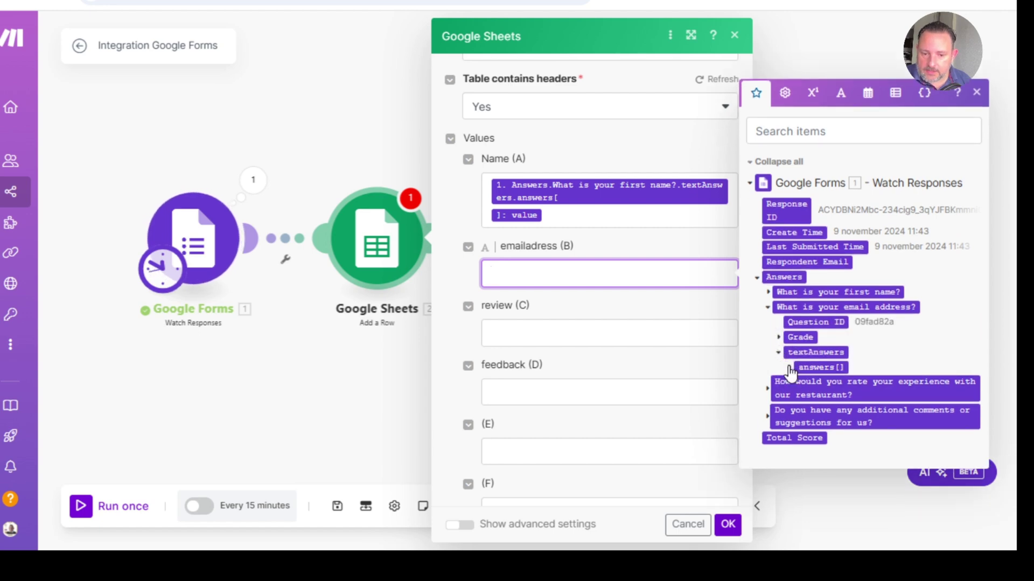
{"action": "left_click", "coordinate": [789, 367]}
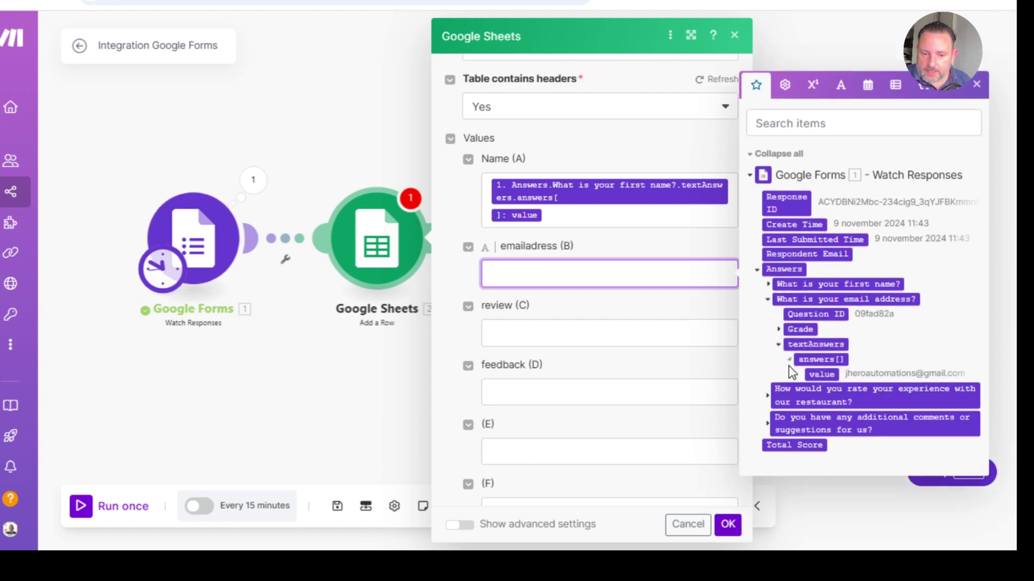
{"action": "left_click", "coordinate": [829, 373]}
{"action": "left_click", "coordinate": [833, 373]}
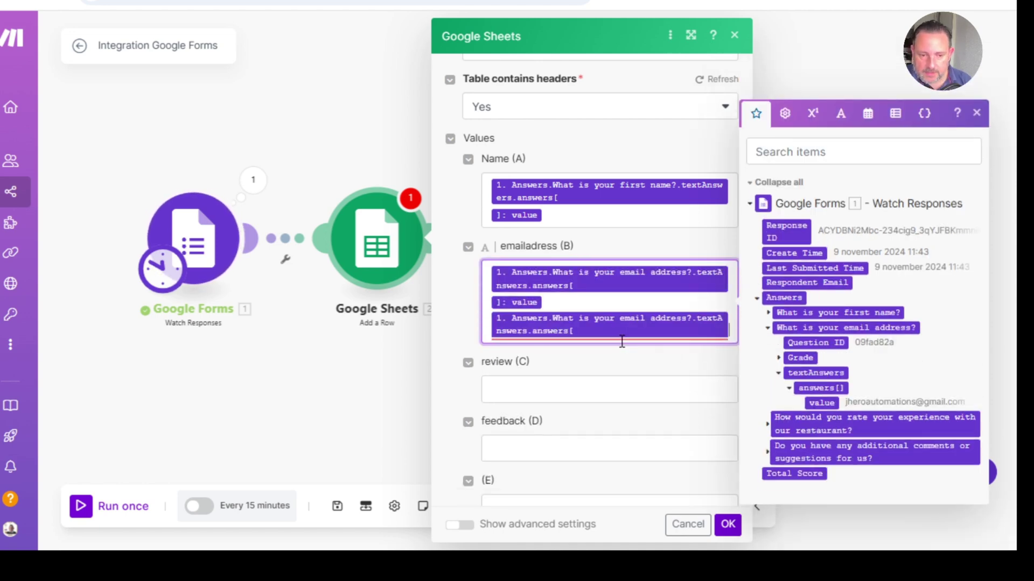
{"action": "key", "text": "BackSpace"}
Step: Map the text answer value of "How would you rate your experience with our restaurant?" to the review (C) column
{"action": "left_click", "coordinate": [614, 364]}
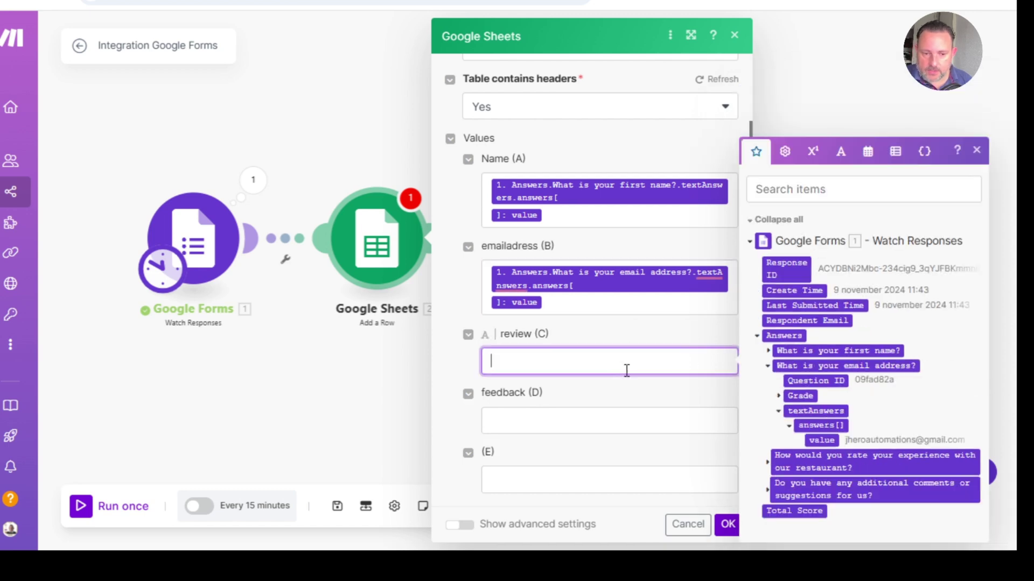
{"action": "left_click", "coordinate": [768, 463]}
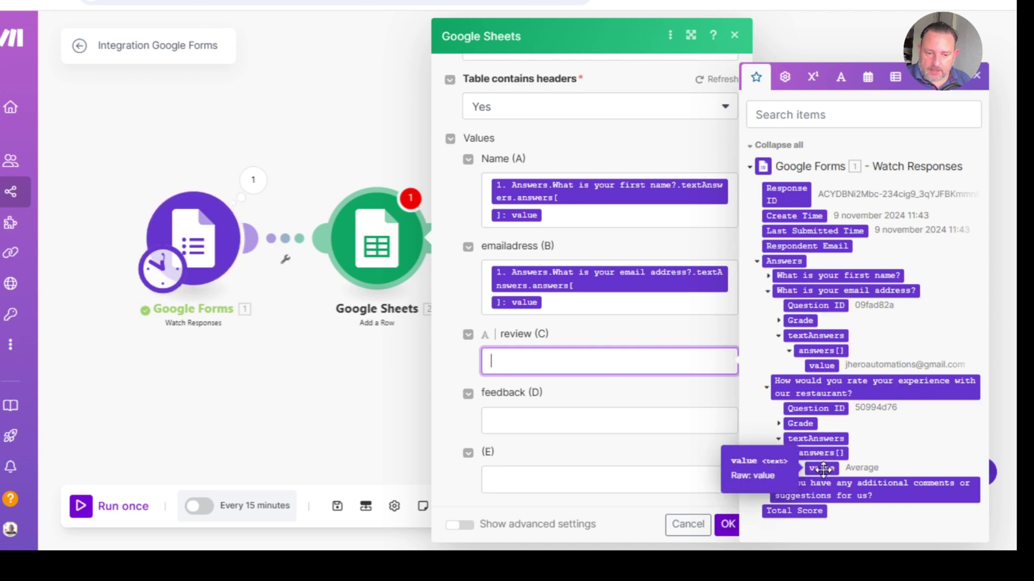
{"action": "left_click", "coordinate": [824, 469]}
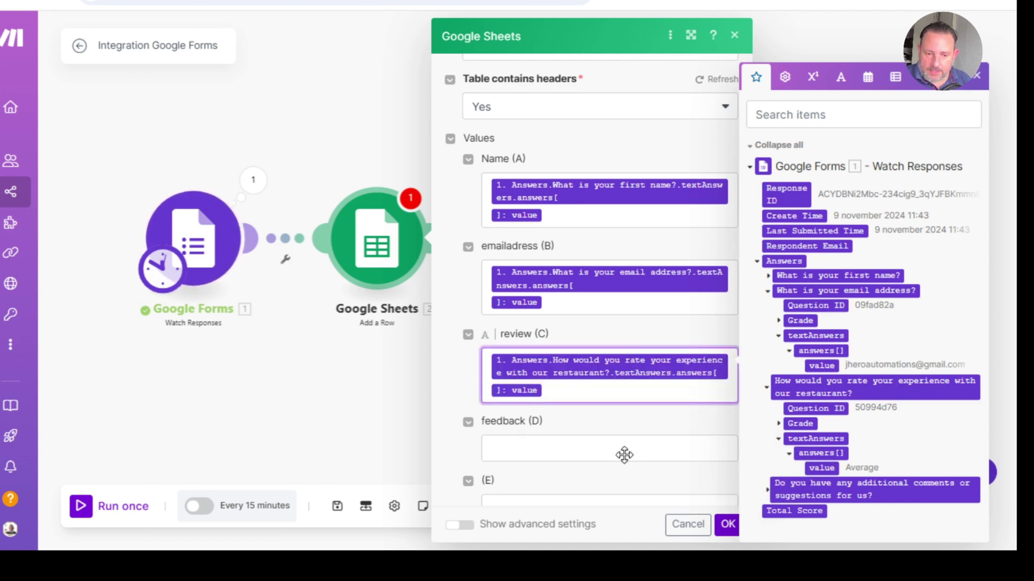
Step: Map the additional comments question's text answer value to the feedback (D) column and save the Google Sheets module
{"action": "left_click", "coordinate": [583, 447]}
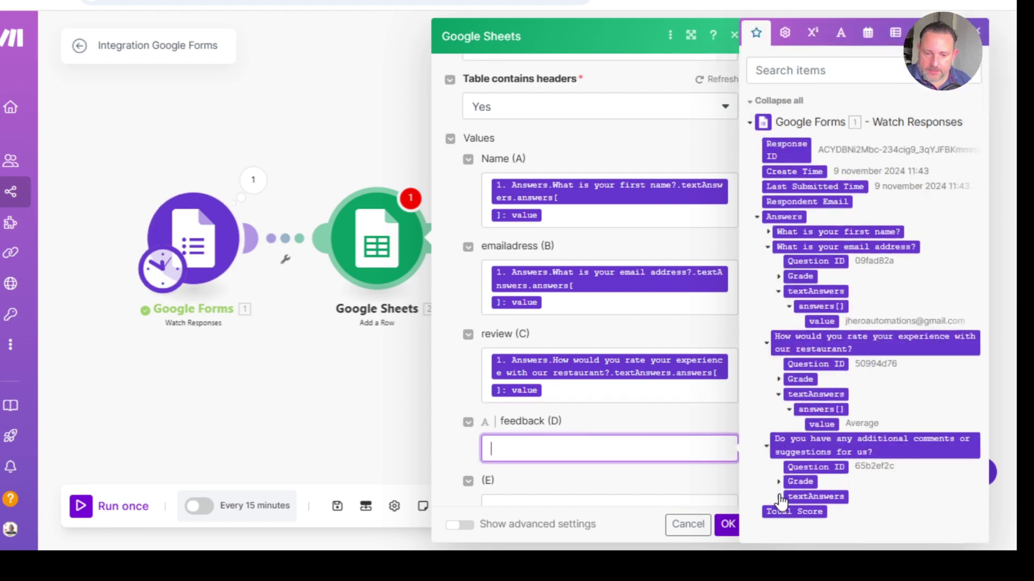
{"action": "left_click", "coordinate": [767, 490]}
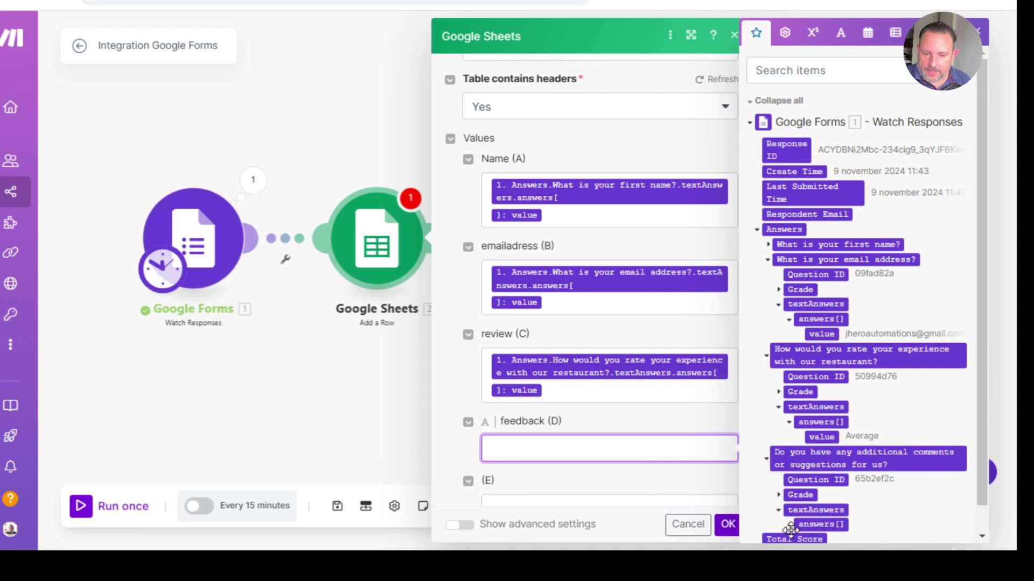
{"action": "scroll", "coordinate": [790, 501], "scroll_direction": "down", "scroll_amount": 1}
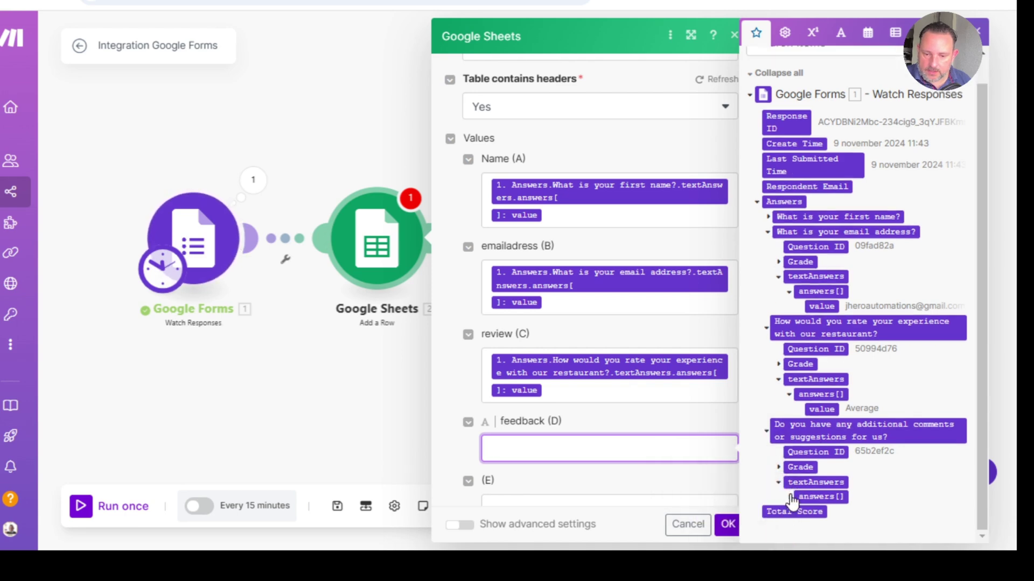
{"action": "left_click", "coordinate": [789, 498]}
{"action": "left_click_drag", "start_coordinate": [818, 509], "coordinate": [619, 452]}
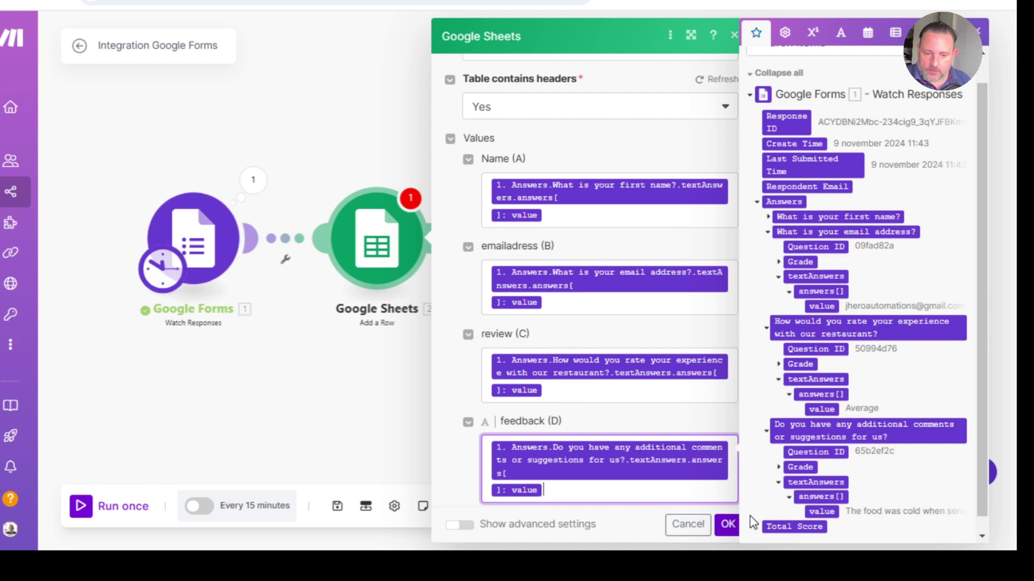
{"action": "left_click", "coordinate": [725, 525]}
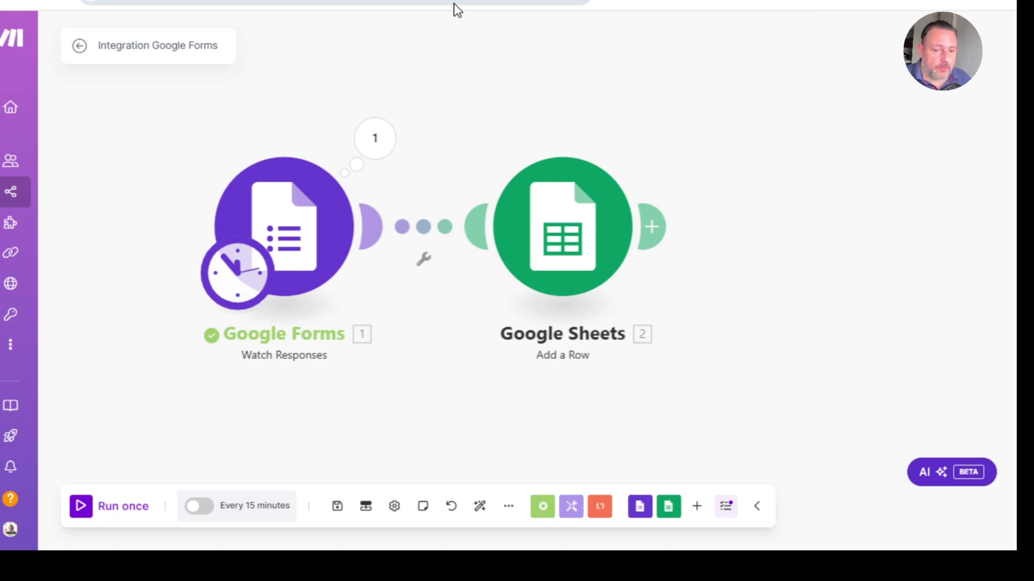
Step: Switch to the Customer review form and start another response with the first name, the email address and an Average rating
{"action": "left_click", "coordinate": [454, 4]}
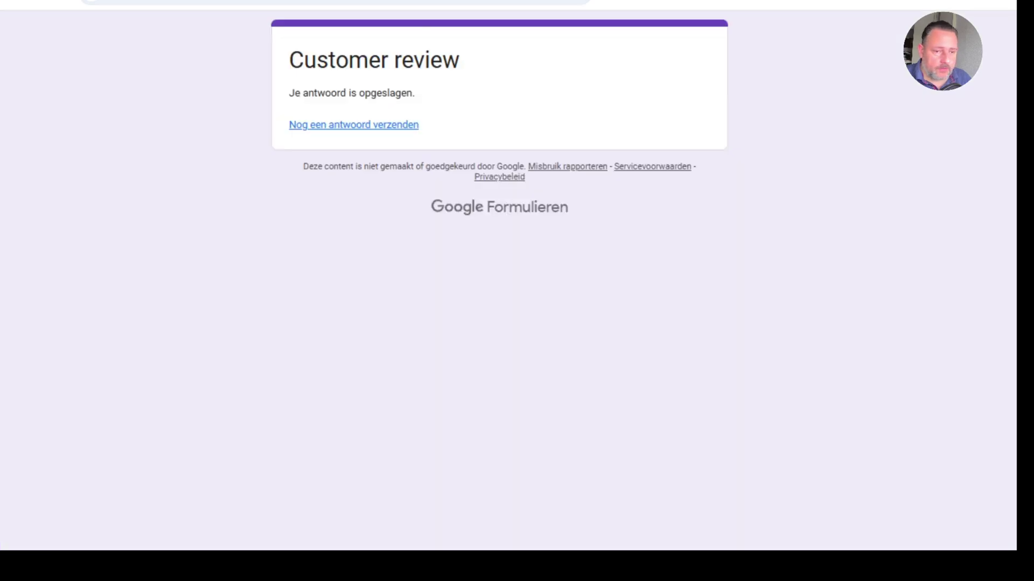
{"action": "left_click", "coordinate": [316, 126]}
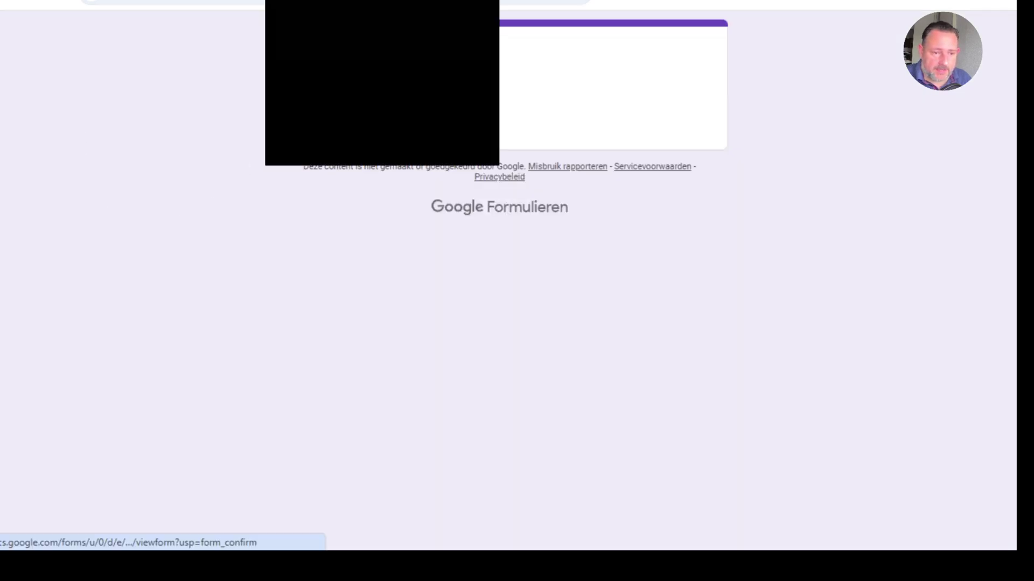
{"action": "left_click", "coordinate": [331, 261]}
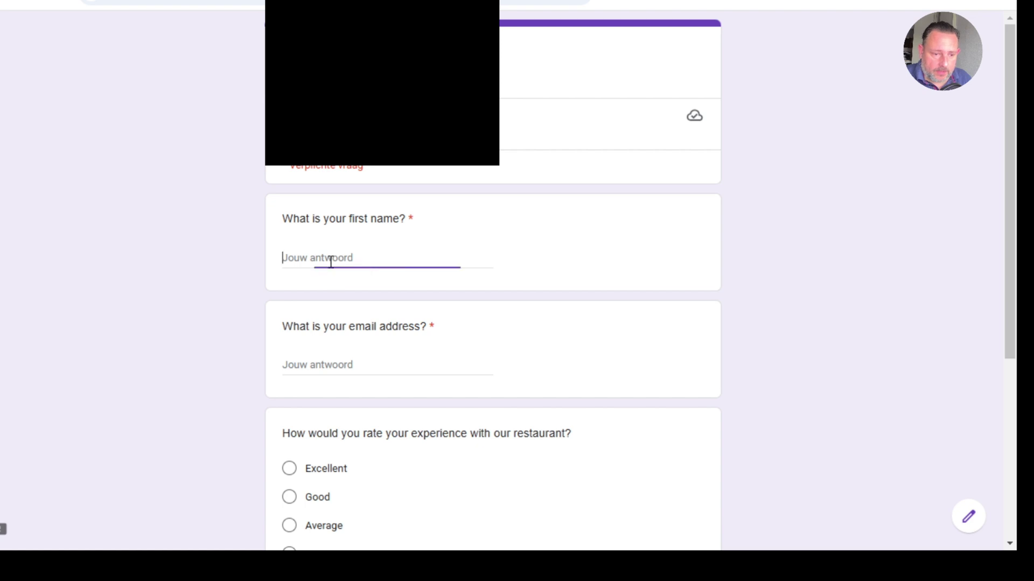
{"action": "type", "text": "Jeroen"}
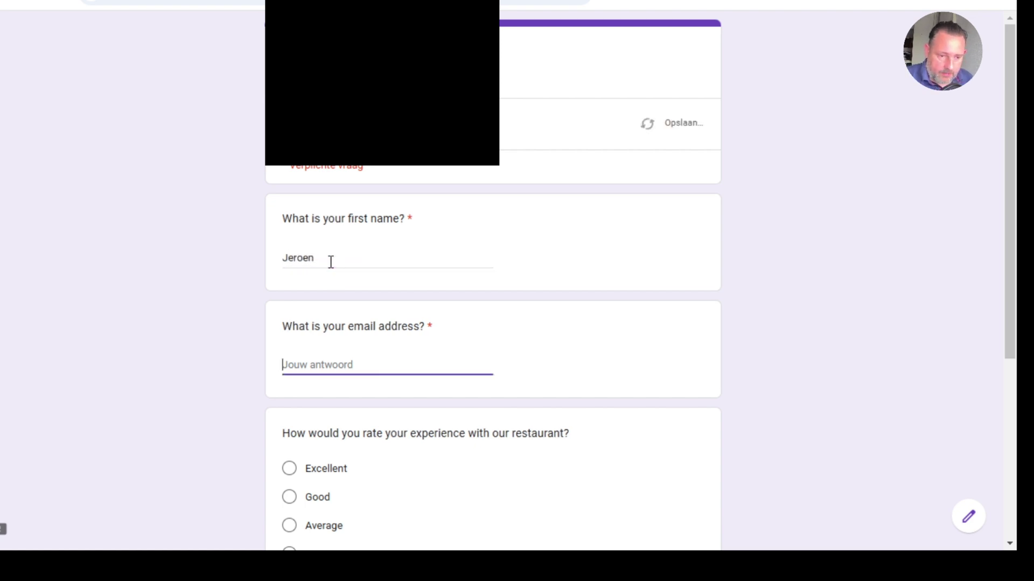
{"action": "scroll", "coordinate": [288, 366], "scroll_direction": "down", "scroll_amount": 3}
{"action": "left_click", "coordinate": [289, 367]}
Step: Answer the additional comments question with "Waiting takes to long!" and submit the form response
{"action": "scroll", "coordinate": [316, 478], "scroll_direction": "down", "scroll_amount": 3}
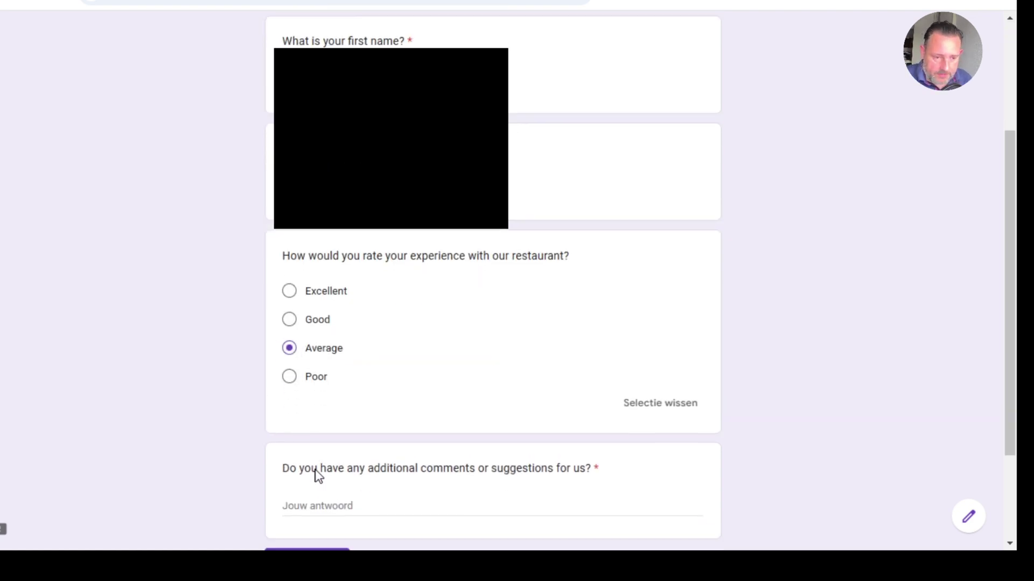
{"action": "left_click", "coordinate": [318, 366]}
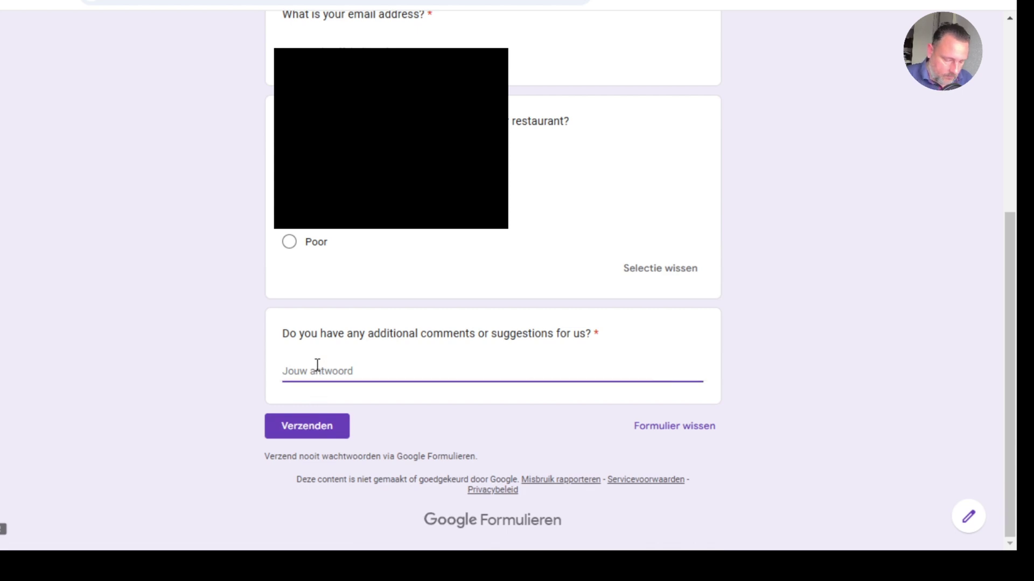
{"action": "type", "text": "w"}
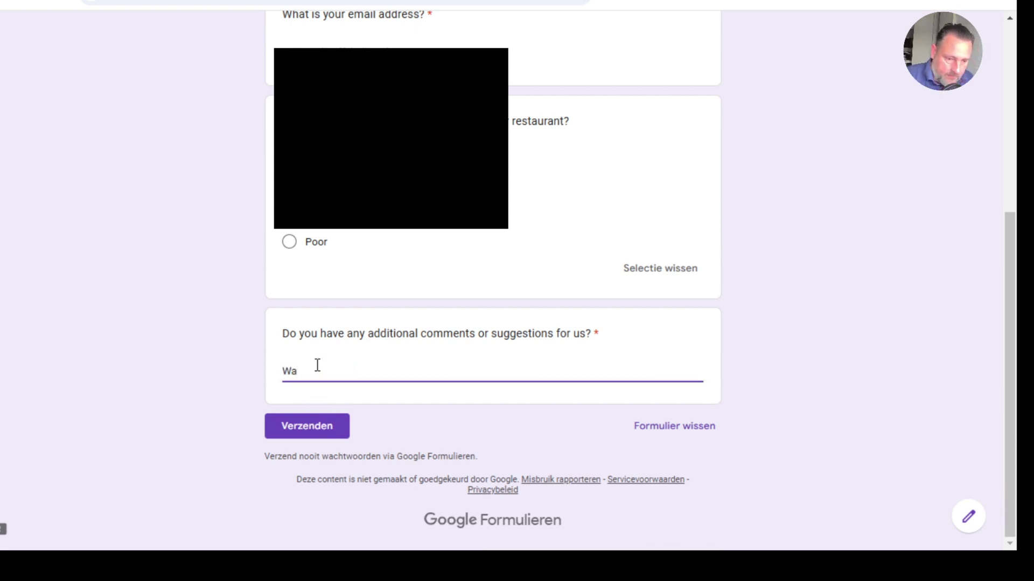
{"action": "type", "text": "aiting takes to long!"}
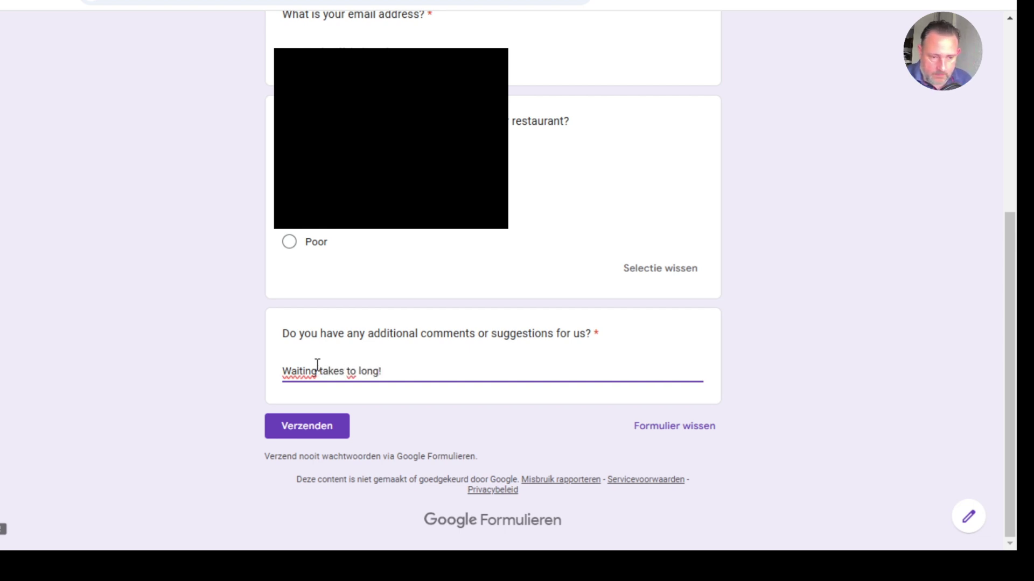
{"action": "left_click", "coordinate": [318, 427]}
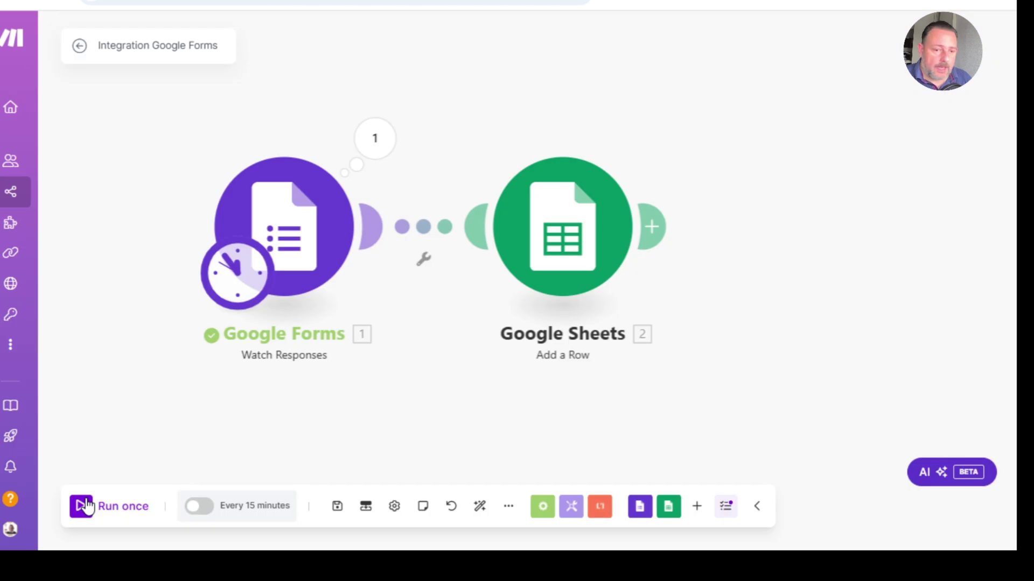
Step: Switch back to Make, run the scenario once and inspect the updates in the Google Sheets module's output bundle
{"action": "left_click", "coordinate": [85, 506]}
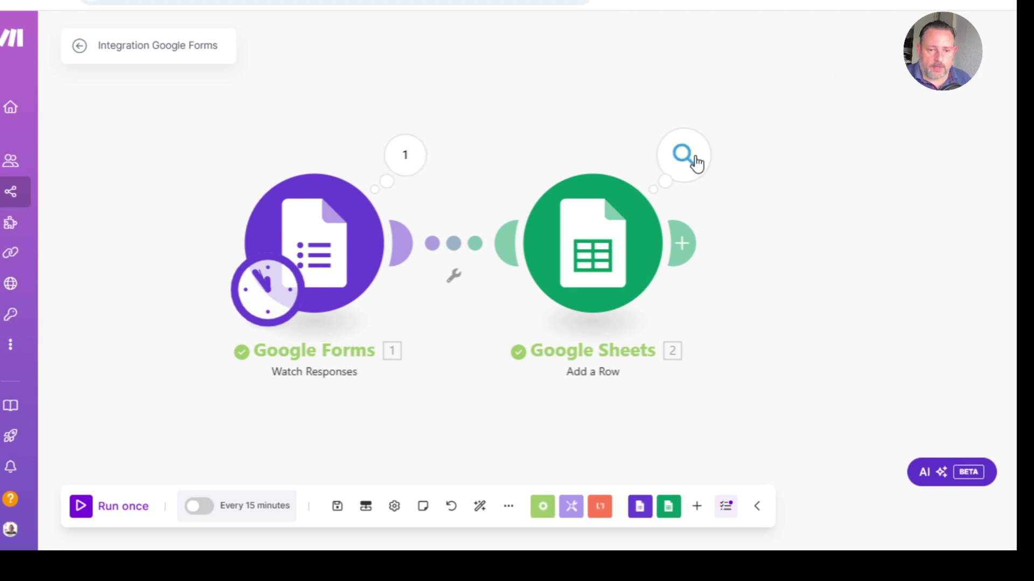
{"action": "left_click", "coordinate": [694, 162]}
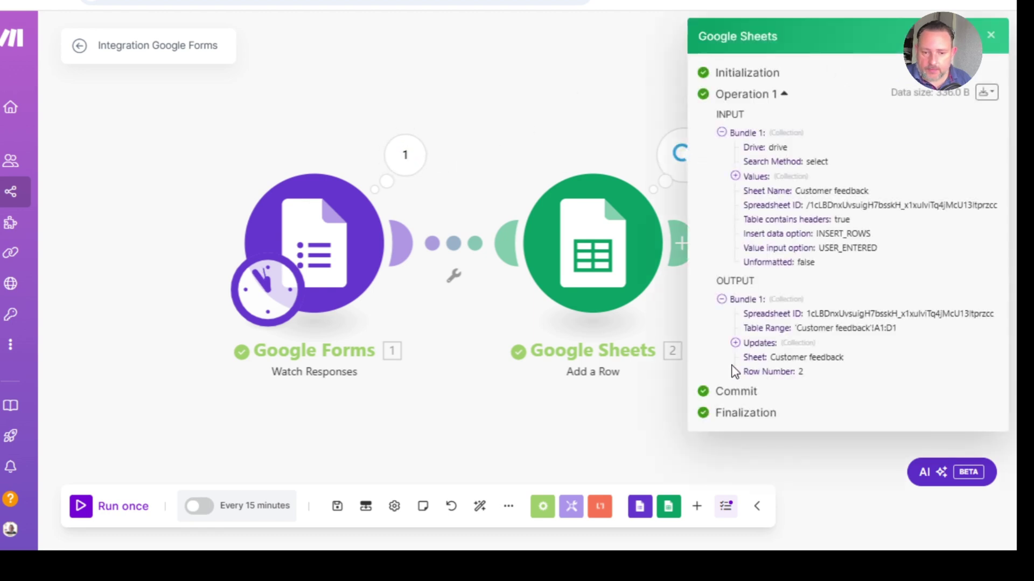
{"action": "left_click", "coordinate": [735, 346]}
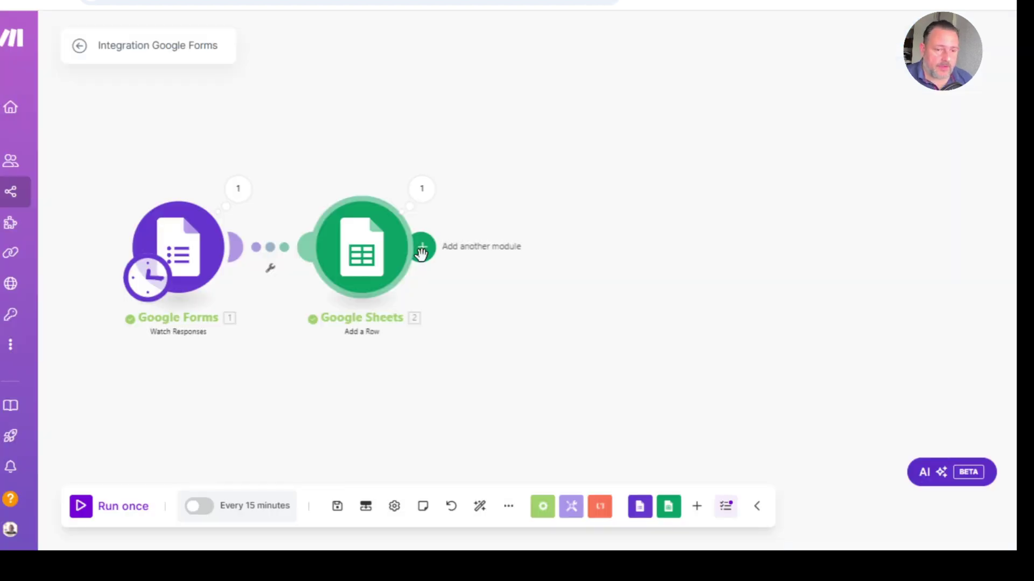
Step: Add an OpenAI Create a Completion (Prompt) module after Google Sheets and set its model to chatgpt-4o-latest
{"action": "left_click", "coordinate": [421, 251]}
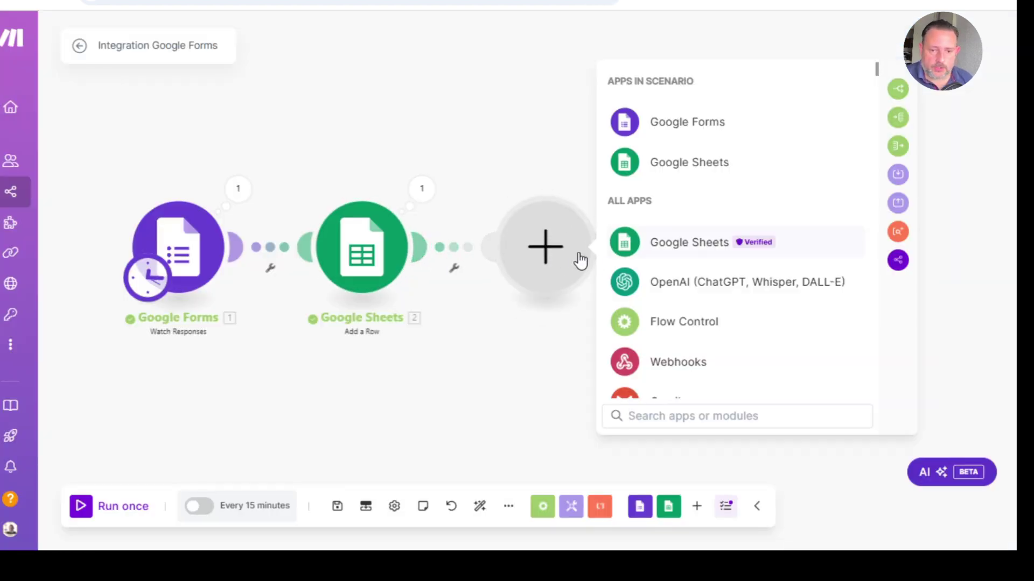
{"action": "left_click", "coordinate": [672, 294]}
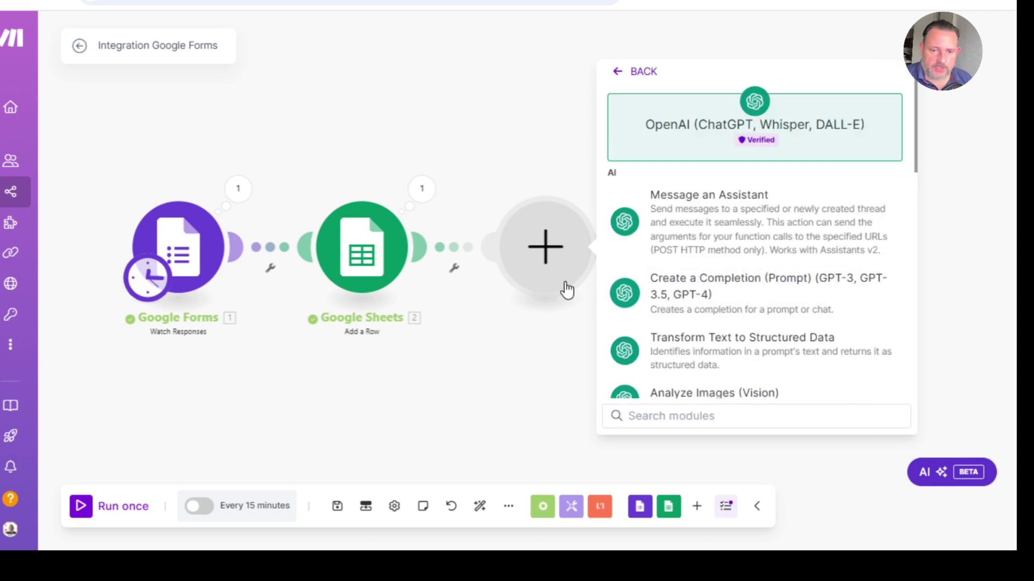
{"action": "left_click", "coordinate": [691, 293]}
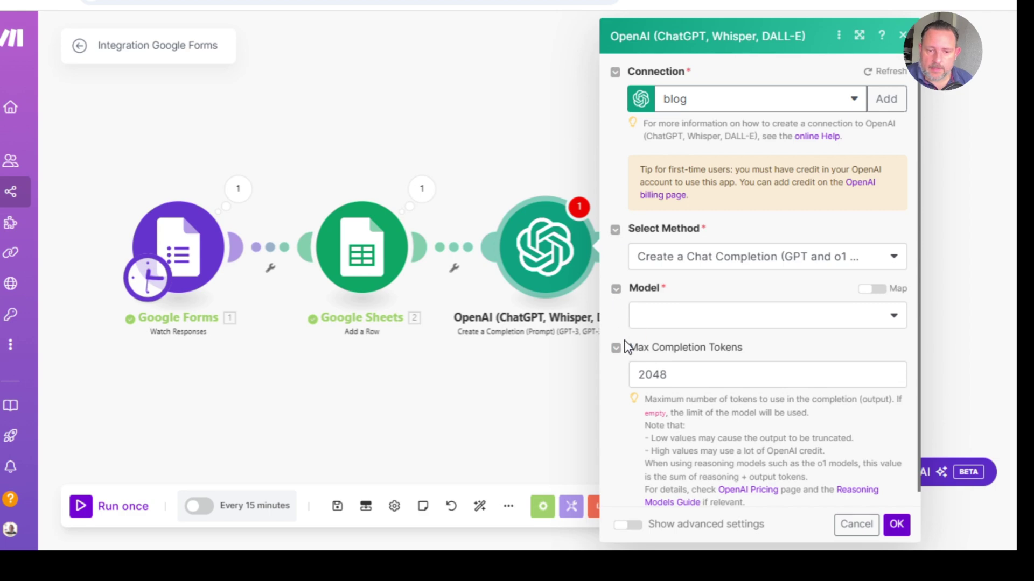
{"action": "left_click", "coordinate": [683, 322]}
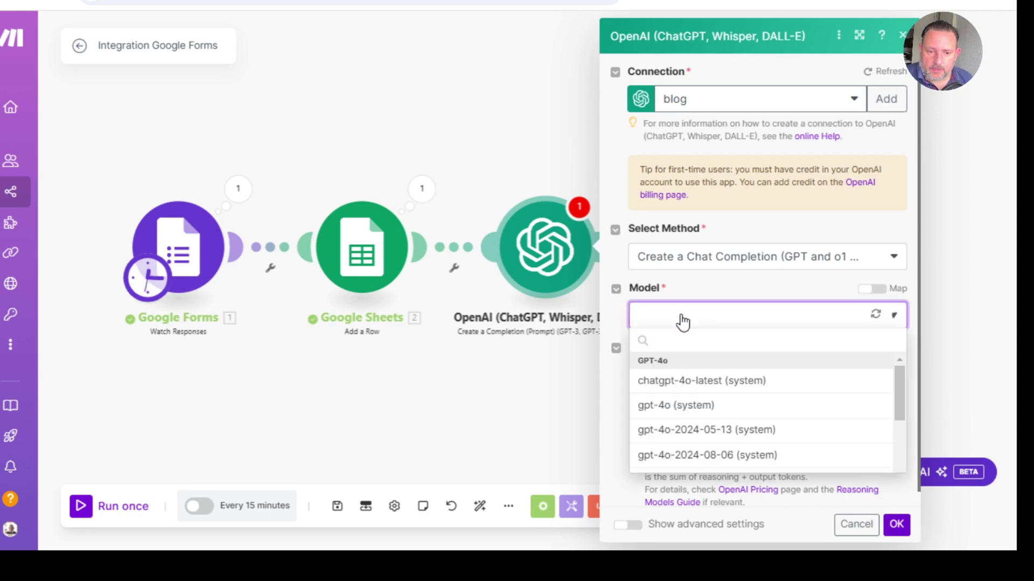
{"action": "left_click", "coordinate": [687, 382]}
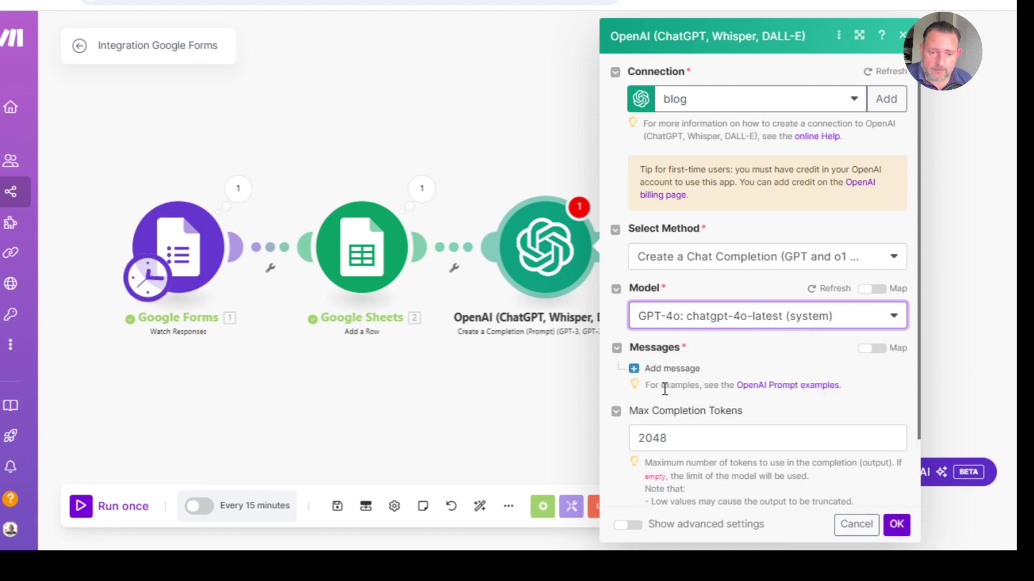
Step: Add a User message asking the model to respond to customer feedback as a company employee using the customer information, ending with "Here is the input>"
{"action": "left_click", "coordinate": [636, 371]}
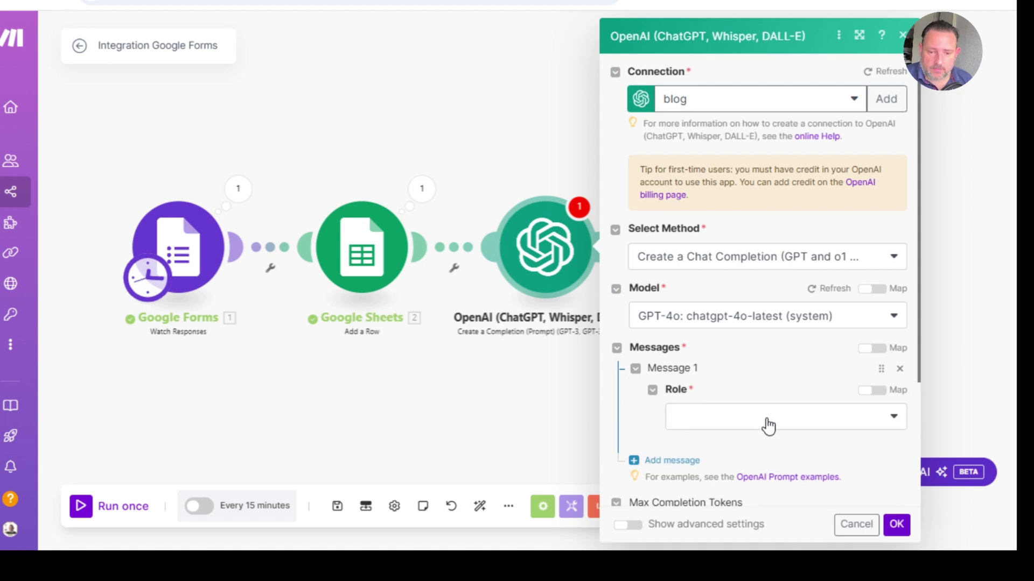
{"action": "left_click", "coordinate": [768, 425]}
{"action": "left_click", "coordinate": [720, 425]}
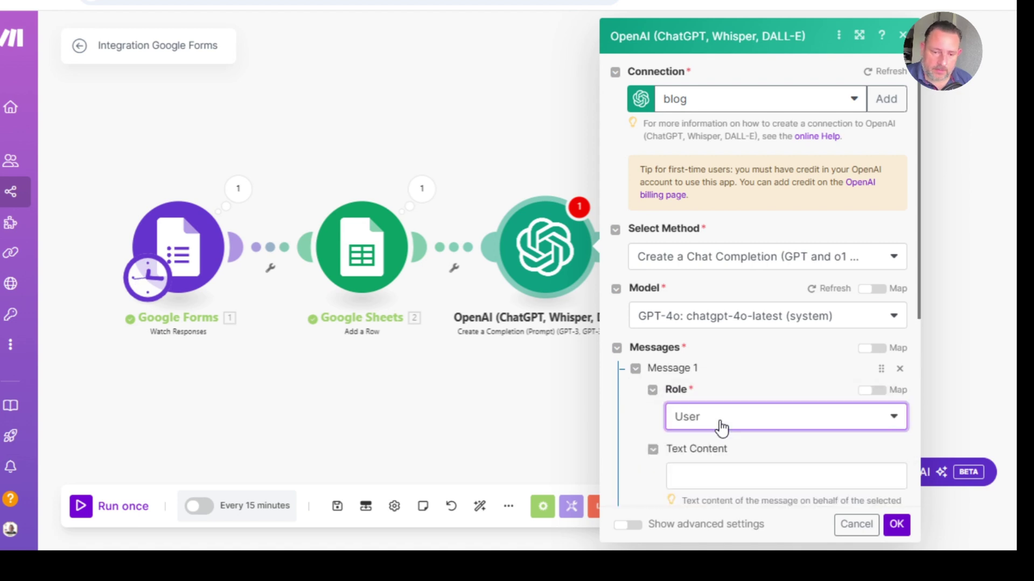
{"action": "scroll", "coordinate": [615, 399], "scroll_direction": "down", "scroll_amount": 3}
{"action": "left_click", "coordinate": [696, 318]}
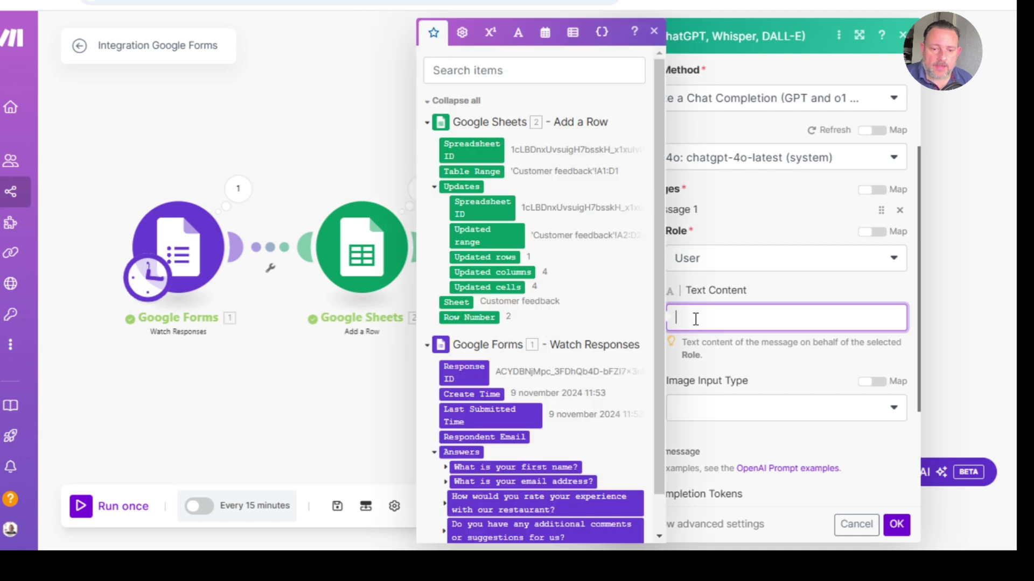
{"action": "type", "text": "Take on the role of a company employee and respond to a customer who has provided feedback. Use the customer information (name, email, experience, and feedback)Here is the input>"}
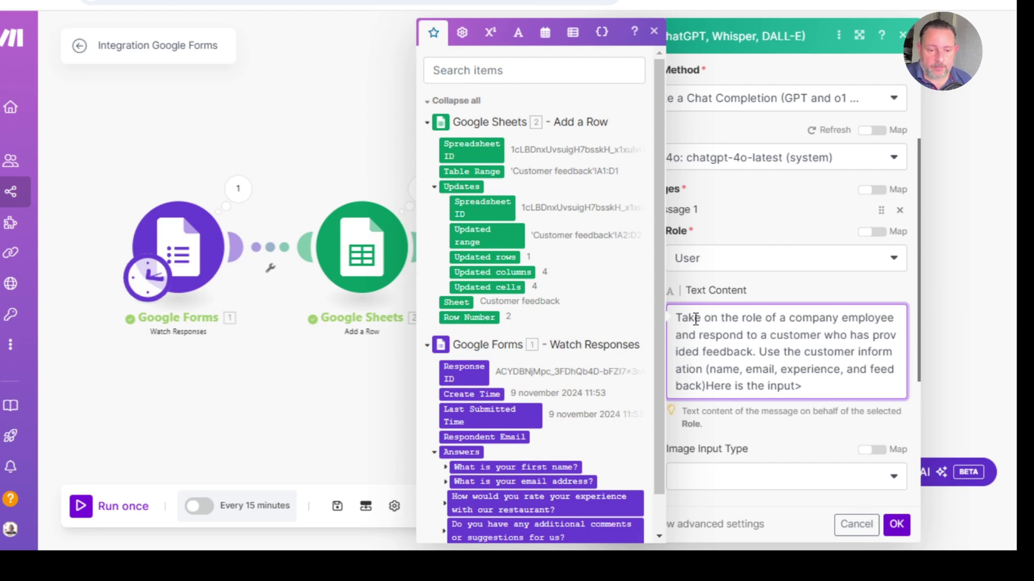
Step: Append the Google Forms answer value for "What is your first name?" to the message text and start a new line
{"action": "scroll", "coordinate": [806, 359], "scroll_direction": "down", "scroll_amount": 2}
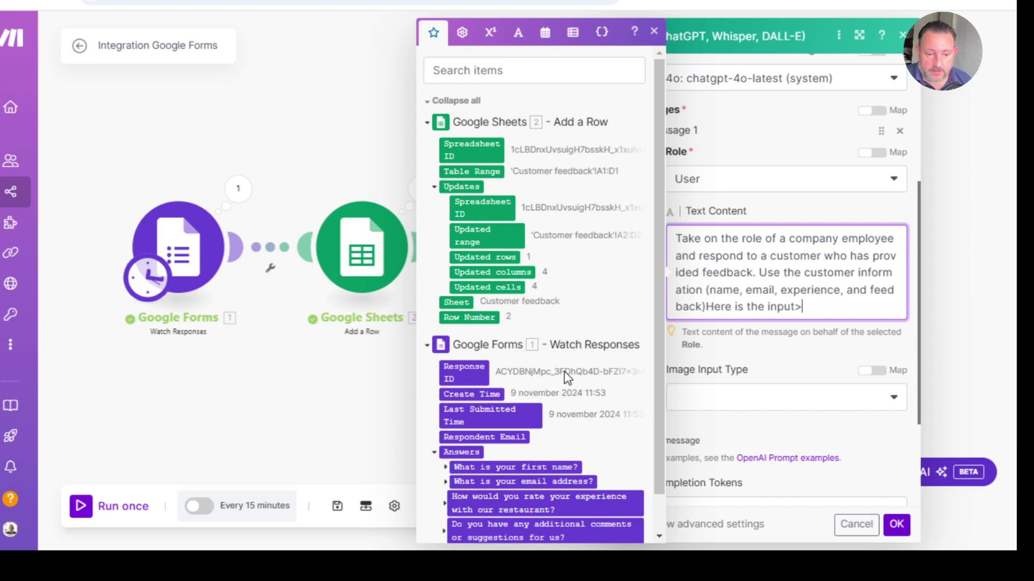
{"action": "scroll", "coordinate": [565, 376], "scroll_direction": "down", "scroll_amount": 1}
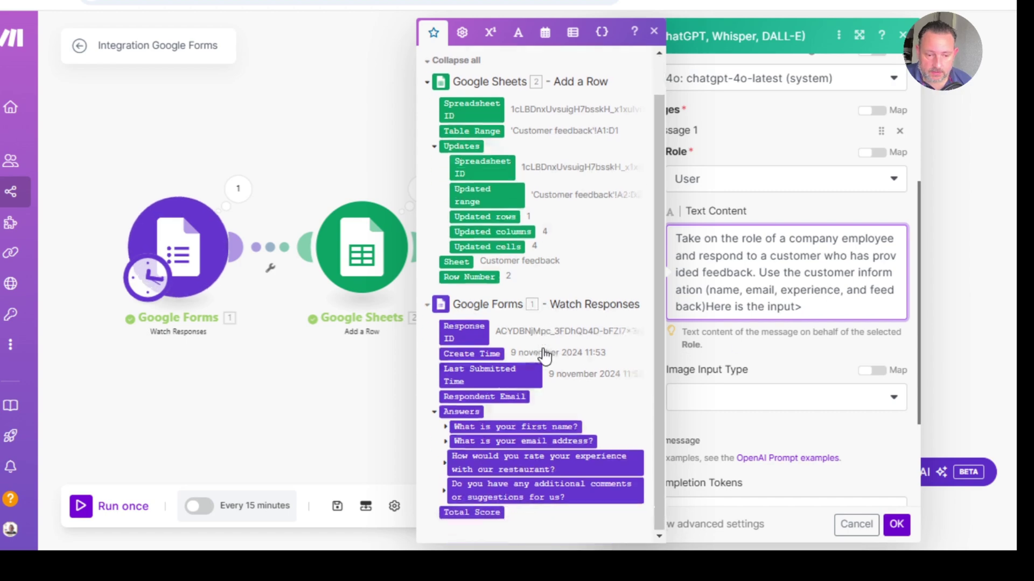
{"action": "left_click", "coordinate": [448, 429]}
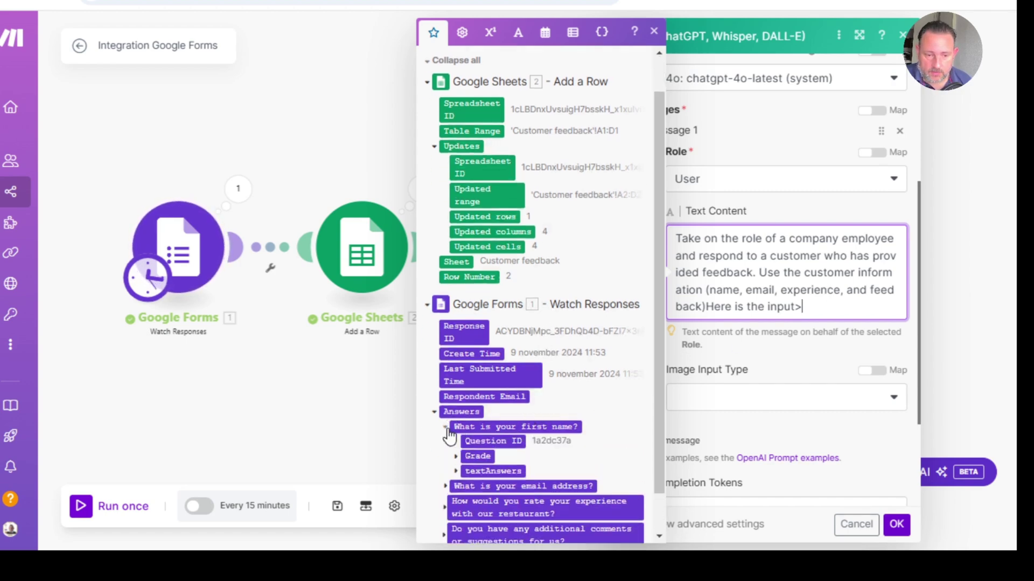
{"action": "left_click", "coordinate": [455, 472]}
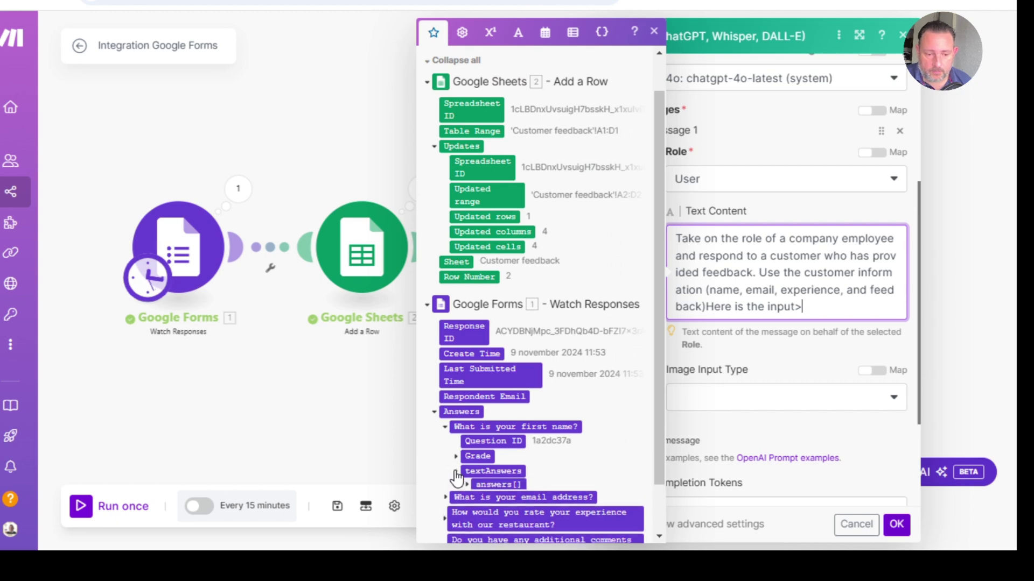
{"action": "scroll", "coordinate": [458, 463], "scroll_direction": "down", "scroll_amount": 1}
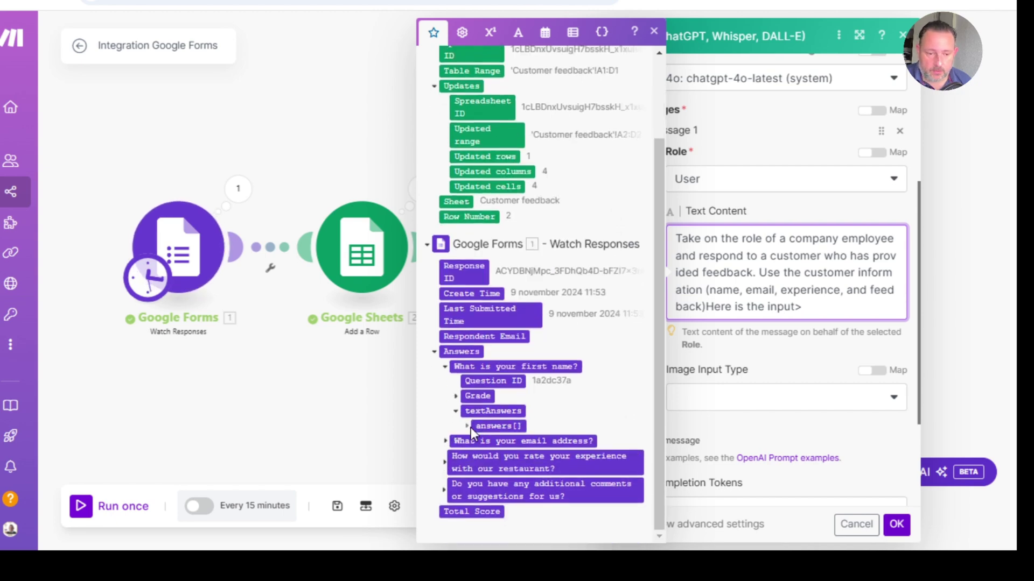
{"action": "left_click", "coordinate": [470, 427]}
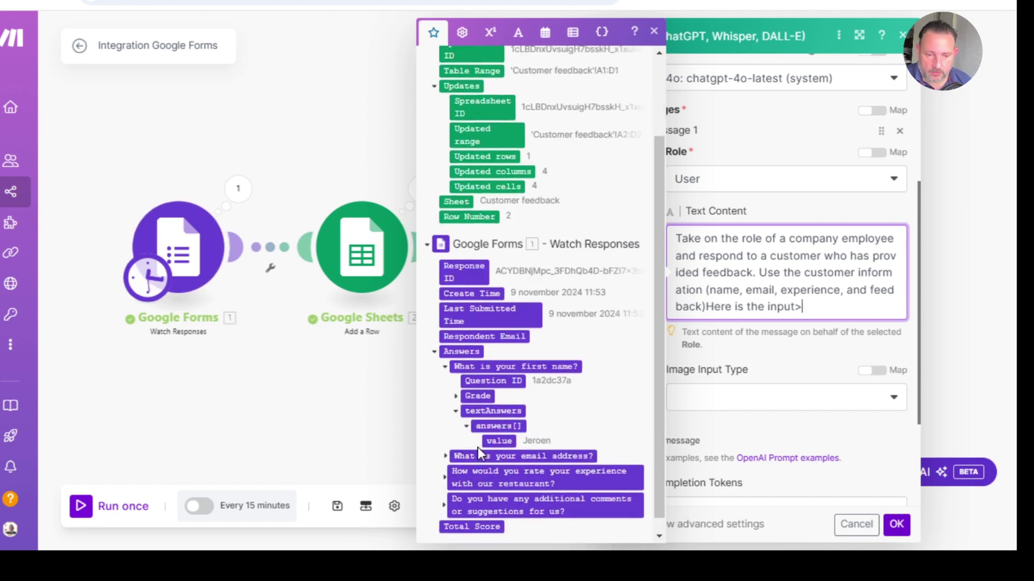
{"action": "left_click", "coordinate": [510, 441]}
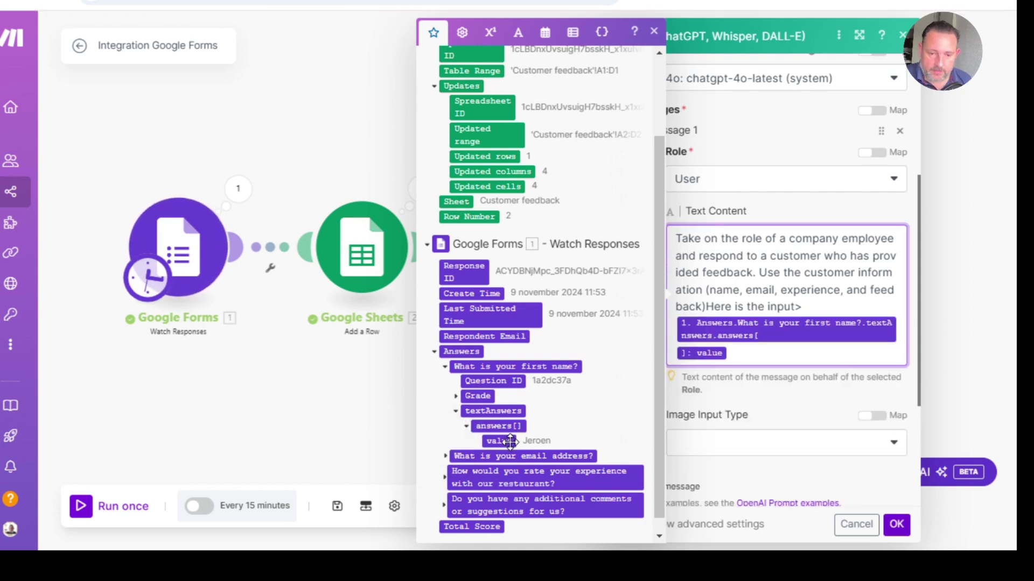
{"action": "key", "text": "Return"}
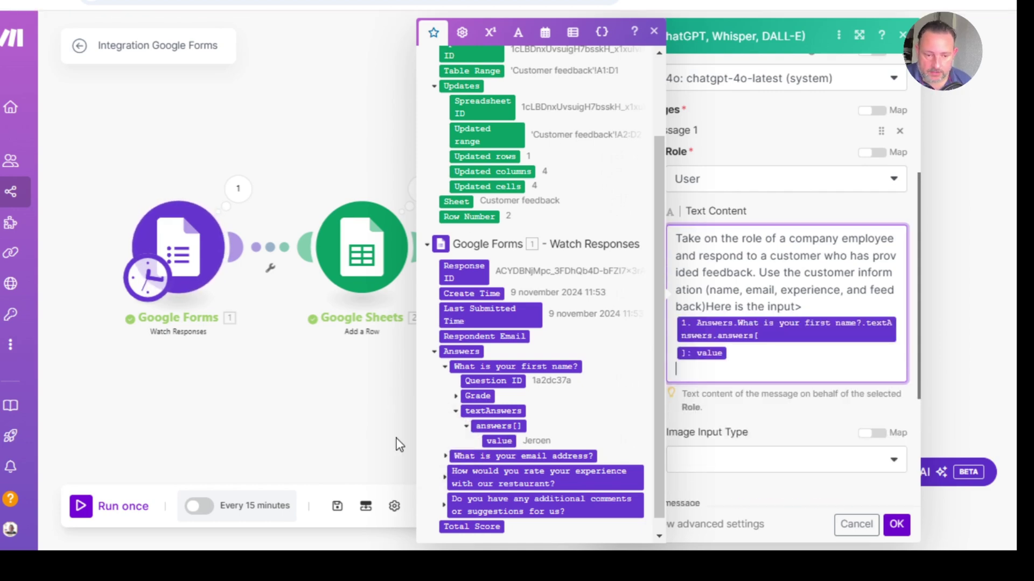
Step: Append the answer value for "What is your email address?" to the message text, followed by a new line
{"action": "left_click", "coordinate": [445, 457]}
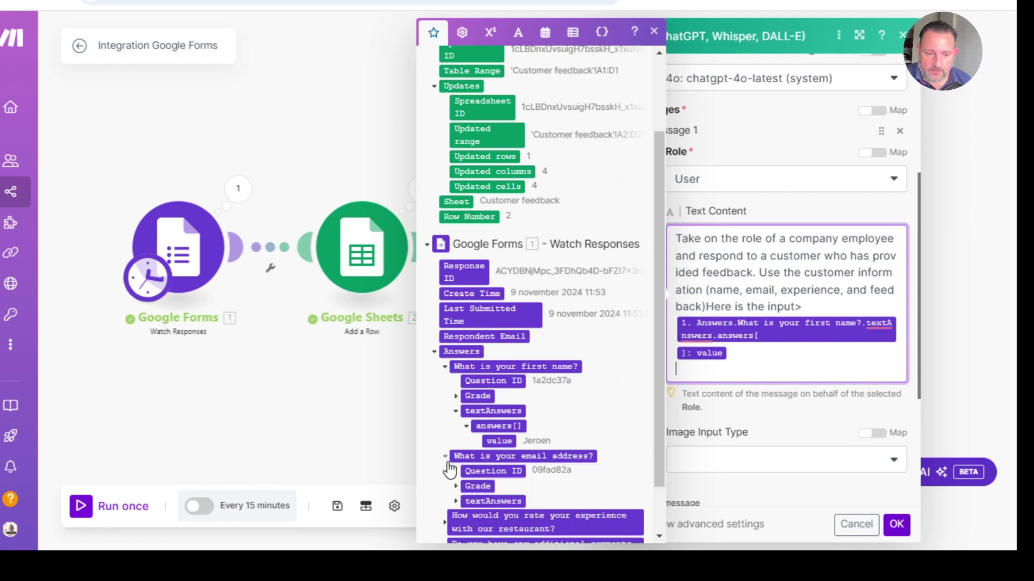
{"action": "left_click", "coordinate": [457, 501]}
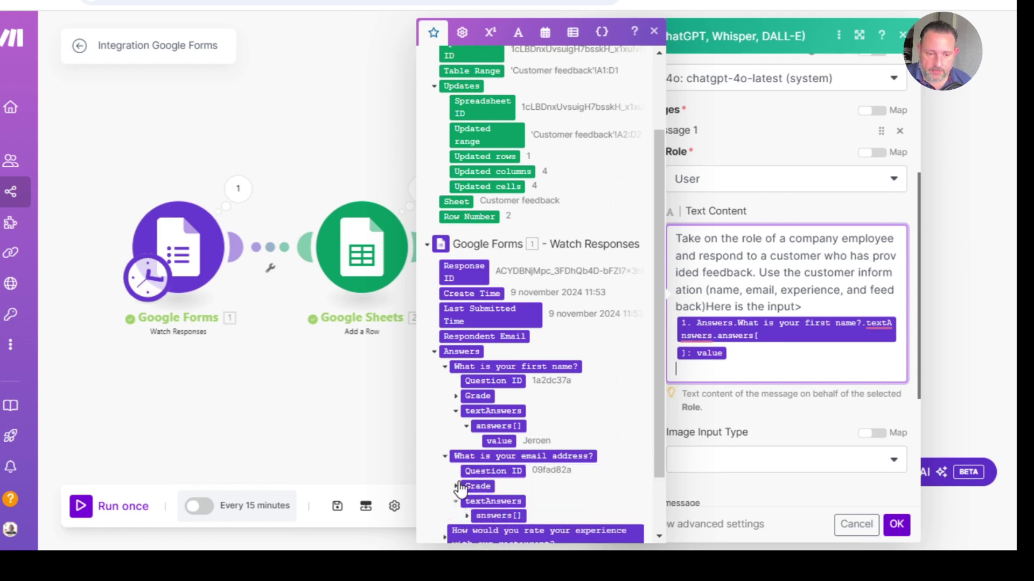
{"action": "scroll", "coordinate": [474, 484], "scroll_direction": "down", "scroll_amount": 2}
{"action": "left_click", "coordinate": [466, 441]}
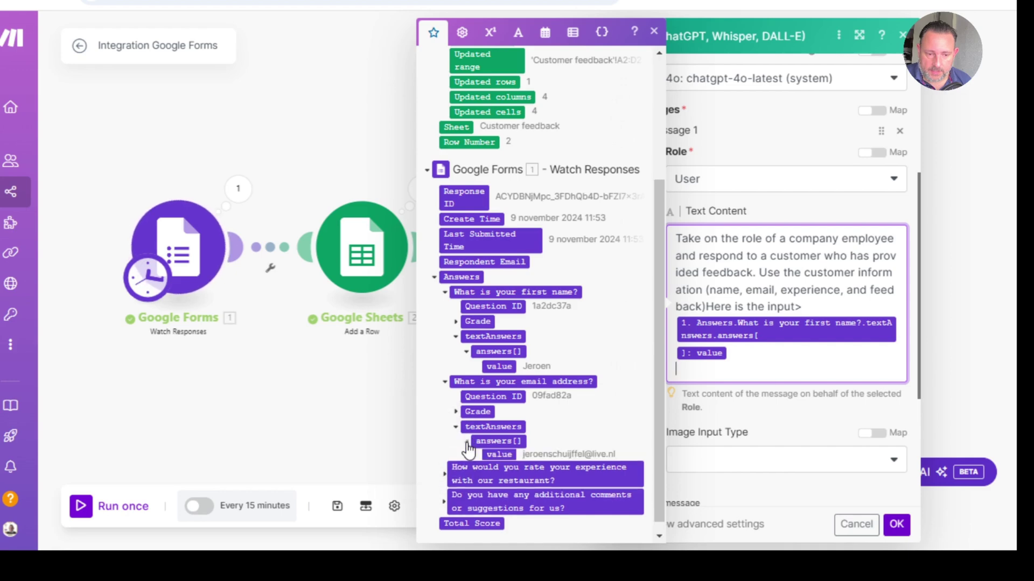
{"action": "left_click", "coordinate": [495, 457]}
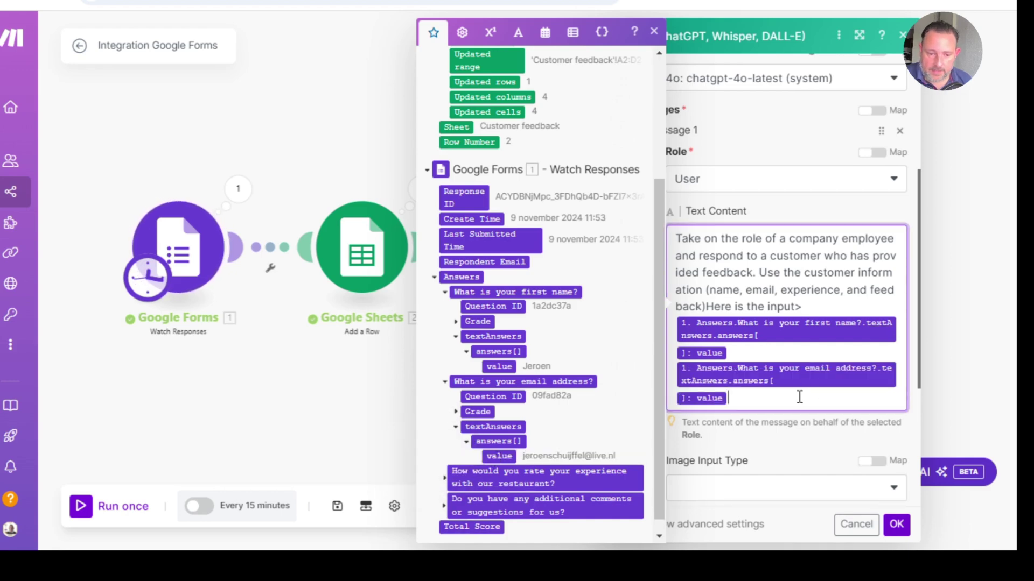
{"action": "key", "text": "Return"}
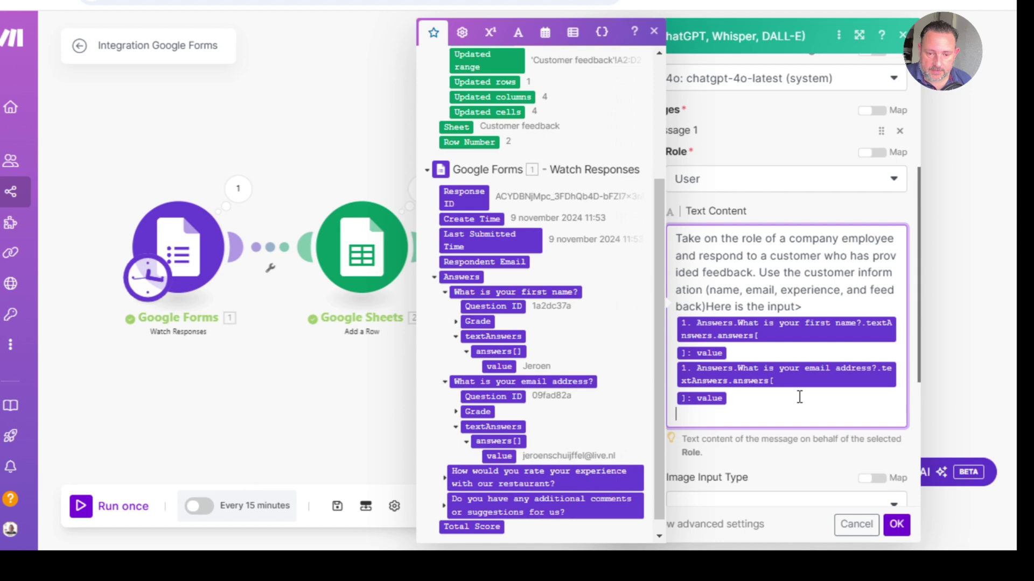
Step: Append the answer value for "How would you rate your experience with our restaurant?" to the message text
{"action": "left_click", "coordinate": [444, 479]}
{"action": "scroll", "coordinate": [453, 476], "scroll_direction": "down", "scroll_amount": 1}
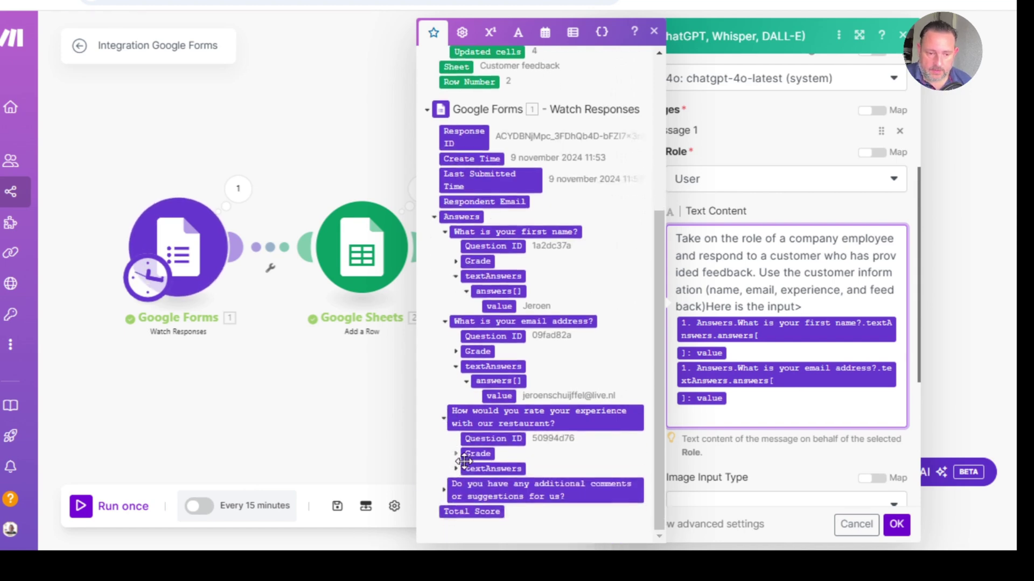
{"action": "left_click", "coordinate": [456, 468]}
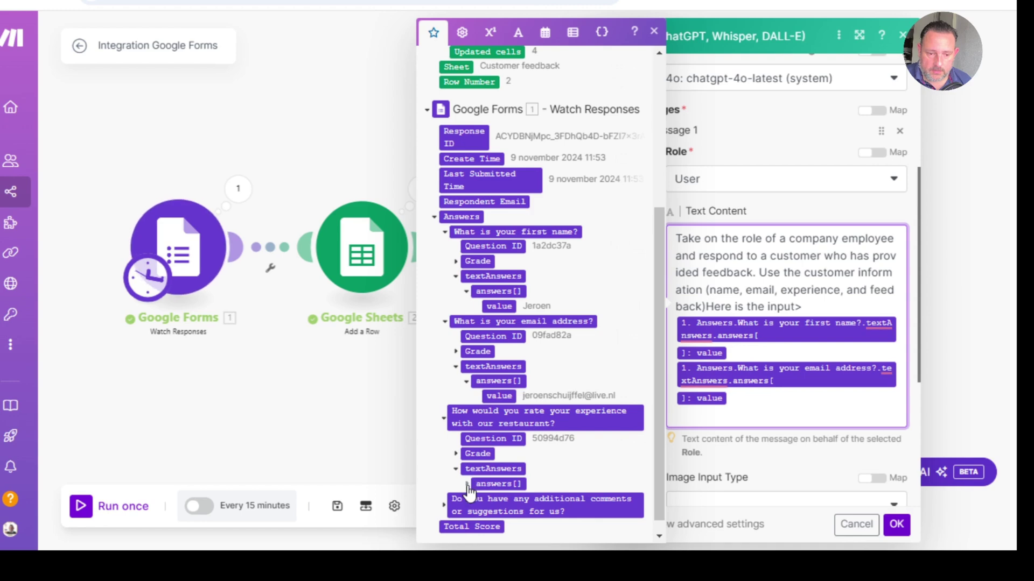
{"action": "left_click", "coordinate": [467, 484]}
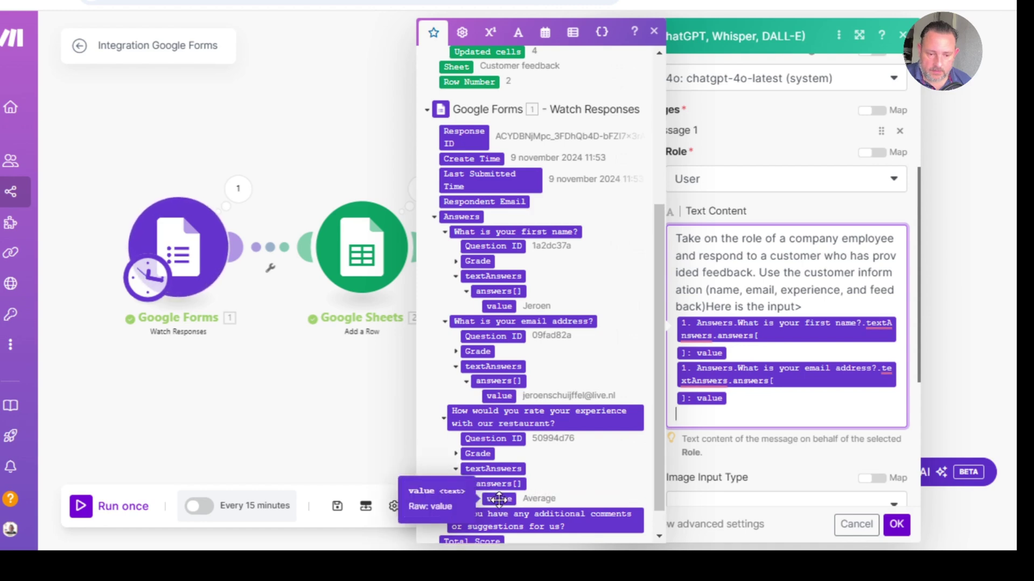
{"action": "left_click", "coordinate": [498, 500]}
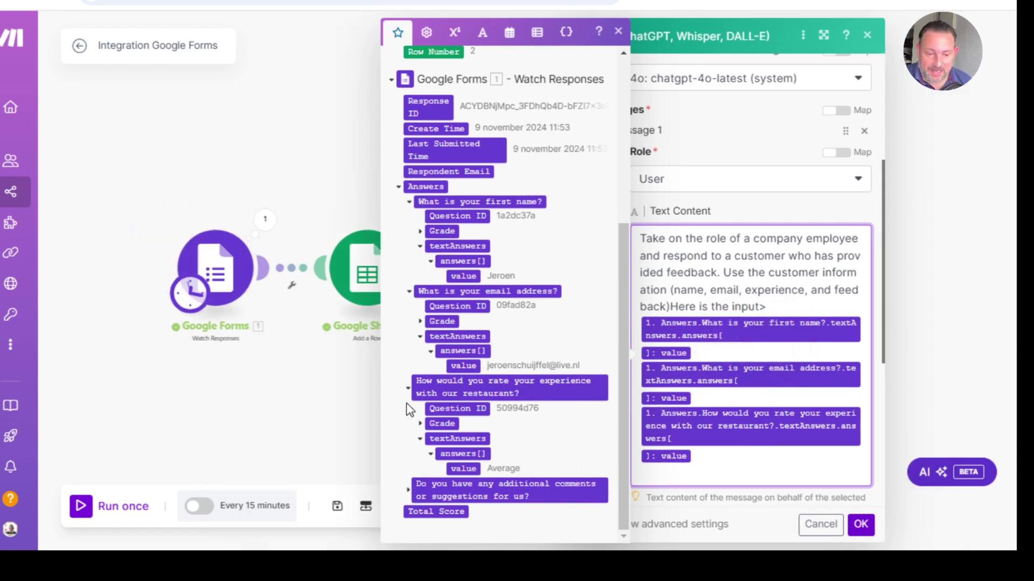
Step: Append the answer value for "Do you have any additional comments or suggestions for us?" to the message text
{"action": "left_click", "coordinate": [408, 493]}
{"action": "scroll", "coordinate": [414, 498], "scroll_direction": "down", "scroll_amount": 1}
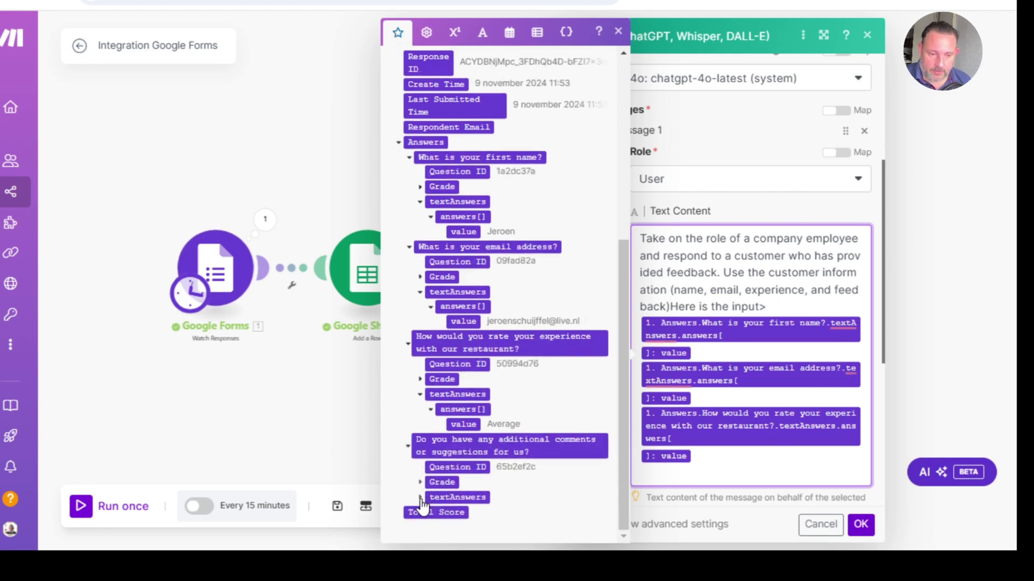
{"action": "left_click", "coordinate": [421, 498]}
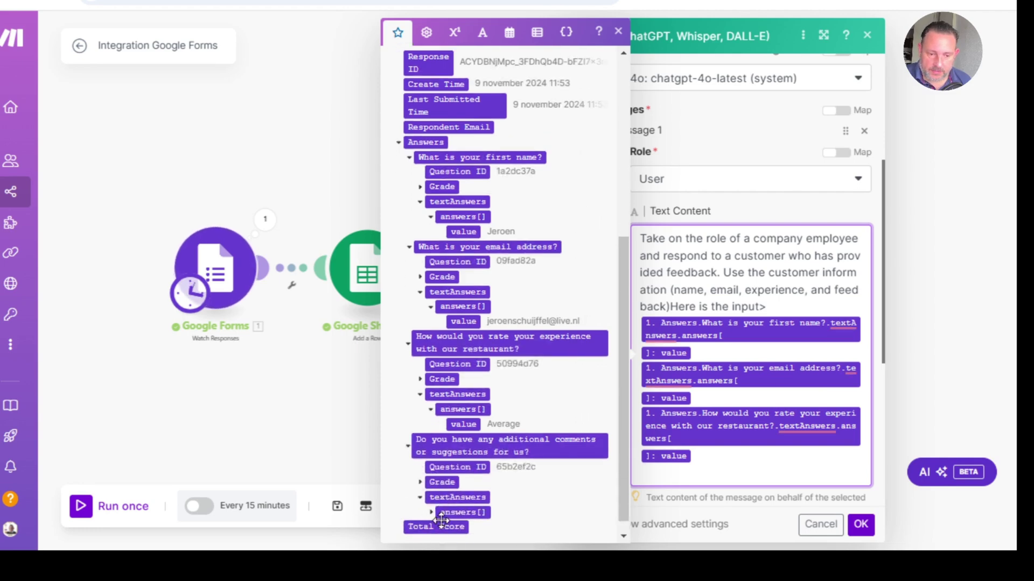
{"action": "left_click", "coordinate": [432, 513]}
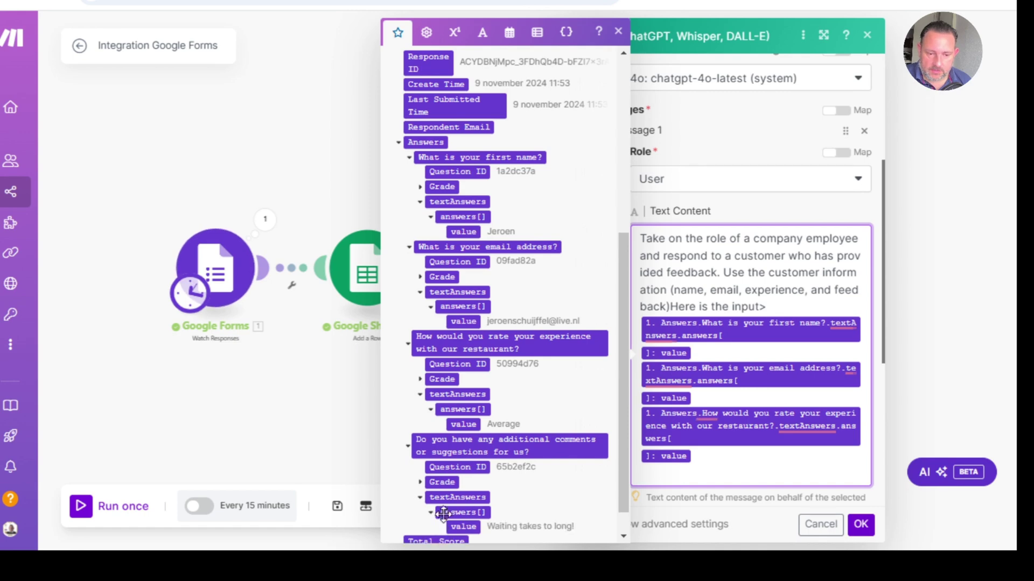
{"action": "scroll", "coordinate": [436, 503], "scroll_direction": "down", "scroll_amount": 1}
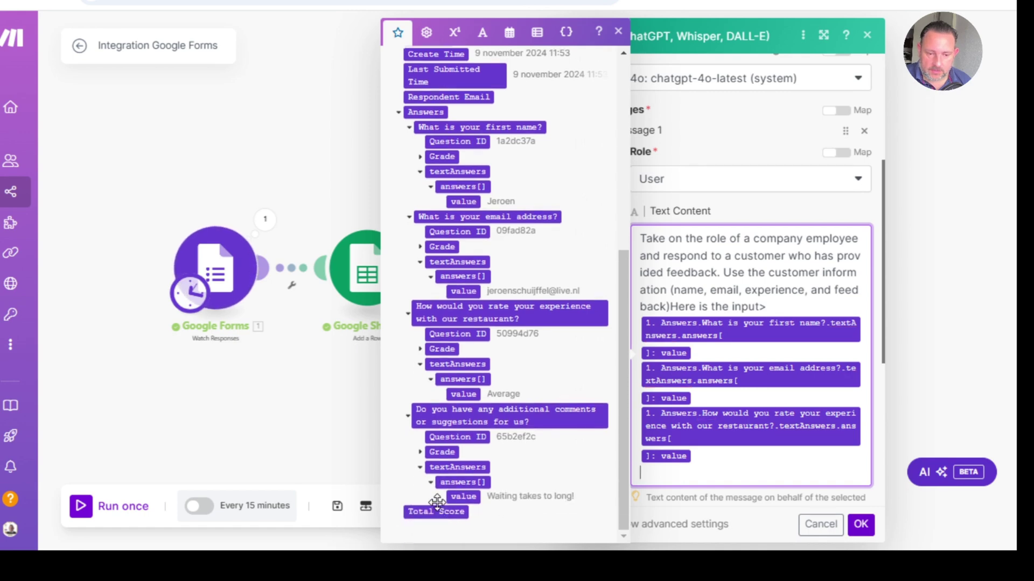
{"action": "left_click", "coordinate": [465, 496]}
{"action": "left_click_drag", "start_coordinate": [464, 497], "coordinate": [856, 473]}
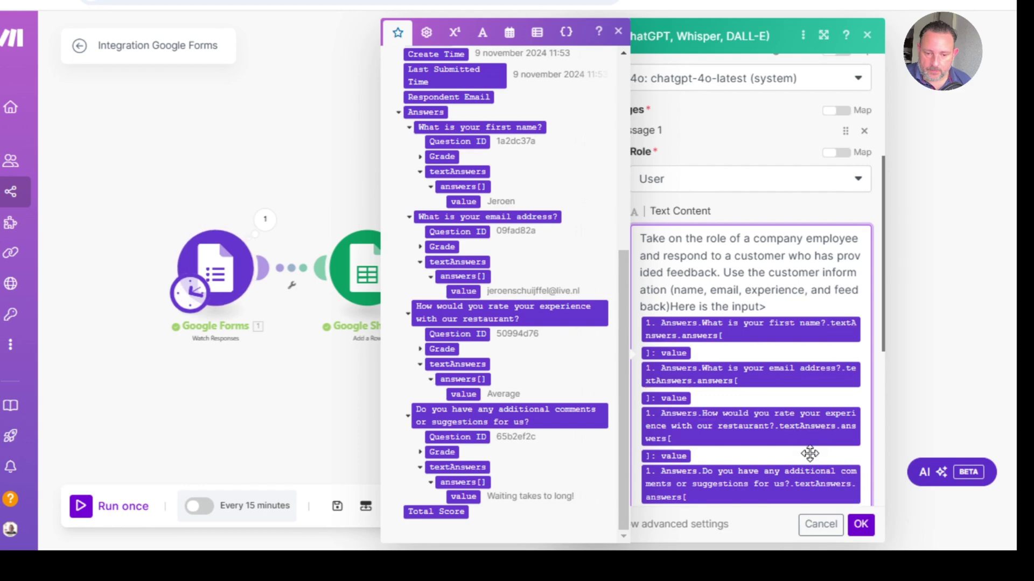
Step: Paste the remaining prompt below the answers, from "to create a friendly and personalized email" through "Output in full HTML please."
{"action": "scroll", "coordinate": [804, 451], "scroll_direction": "down", "scroll_amount": 4}
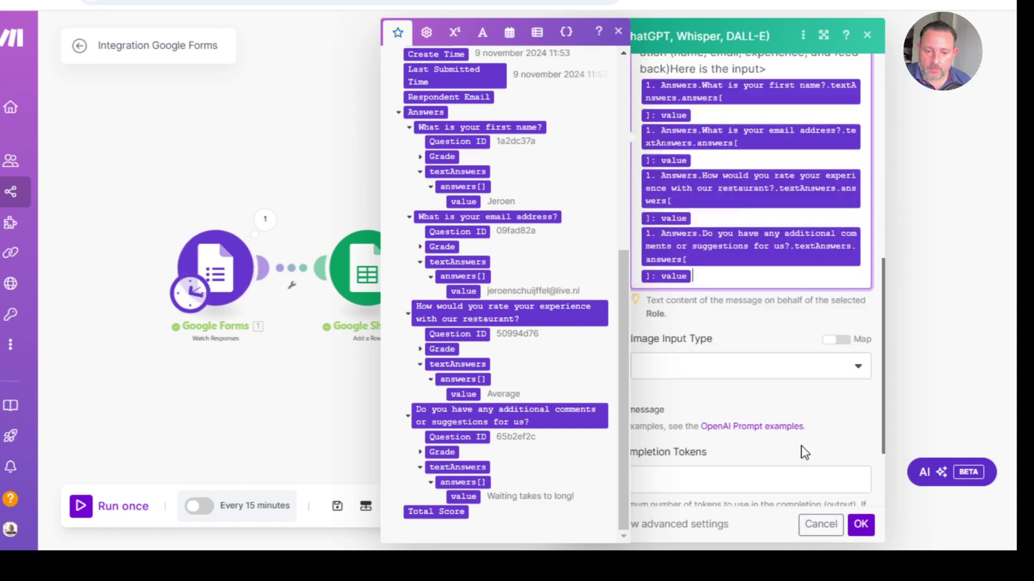
{"action": "left_click", "coordinate": [707, 278]}
{"action": "key", "text": "Return"}
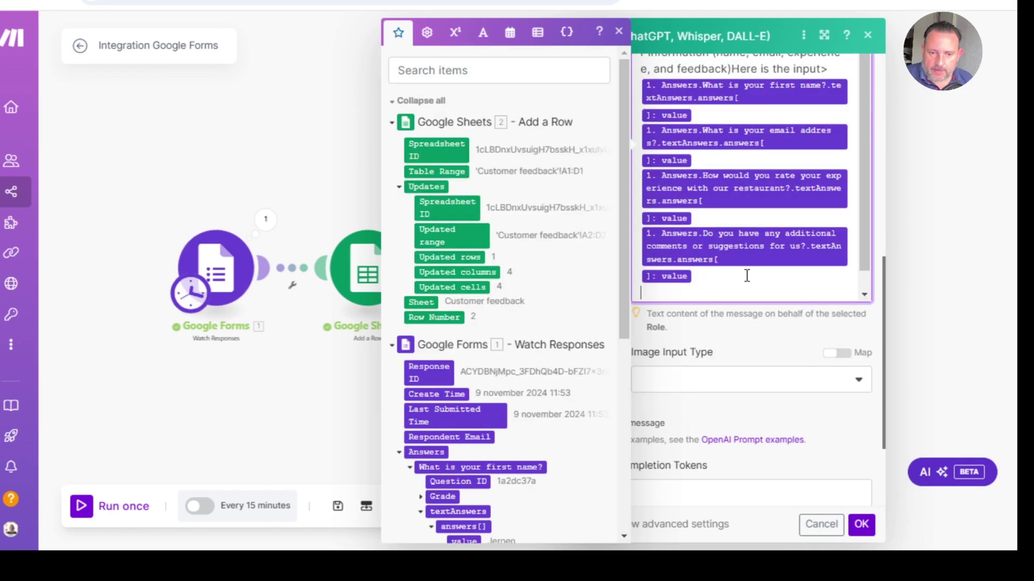
{"action": "key", "text": "ctrl+v"}
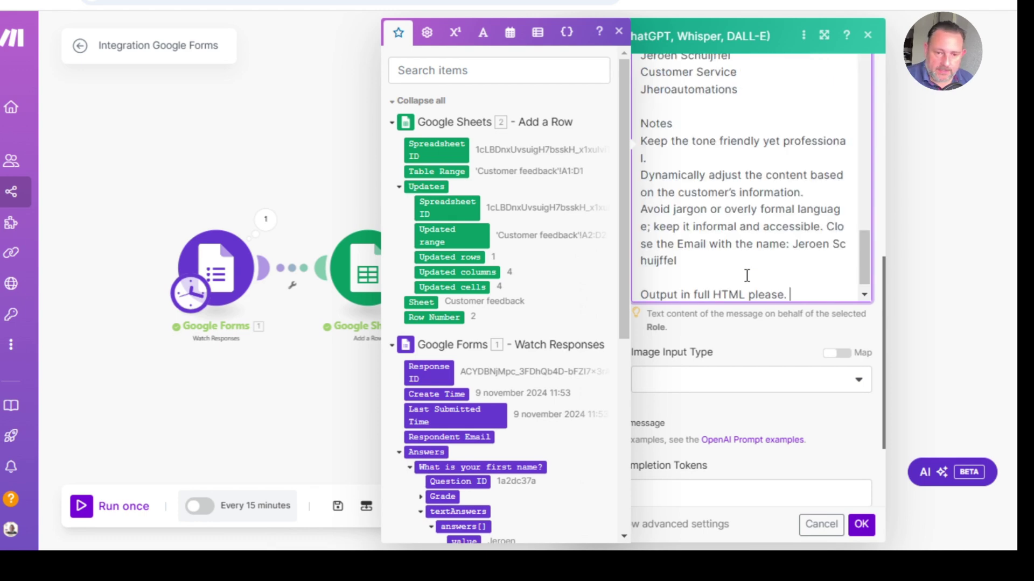
Step: Review the full message prompt, from the mapped answers through the output instructions and example email to the closing notes
{"action": "scroll", "coordinate": [764, 231], "scroll_direction": "up", "scroll_amount": 6}
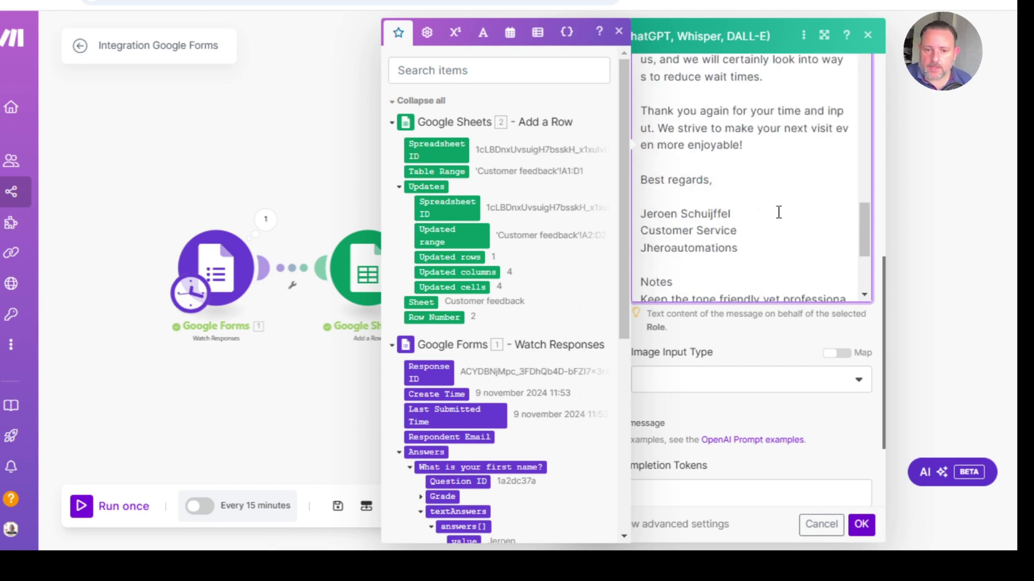
{"action": "scroll", "coordinate": [765, 199], "scroll_direction": "up", "scroll_amount": 10}
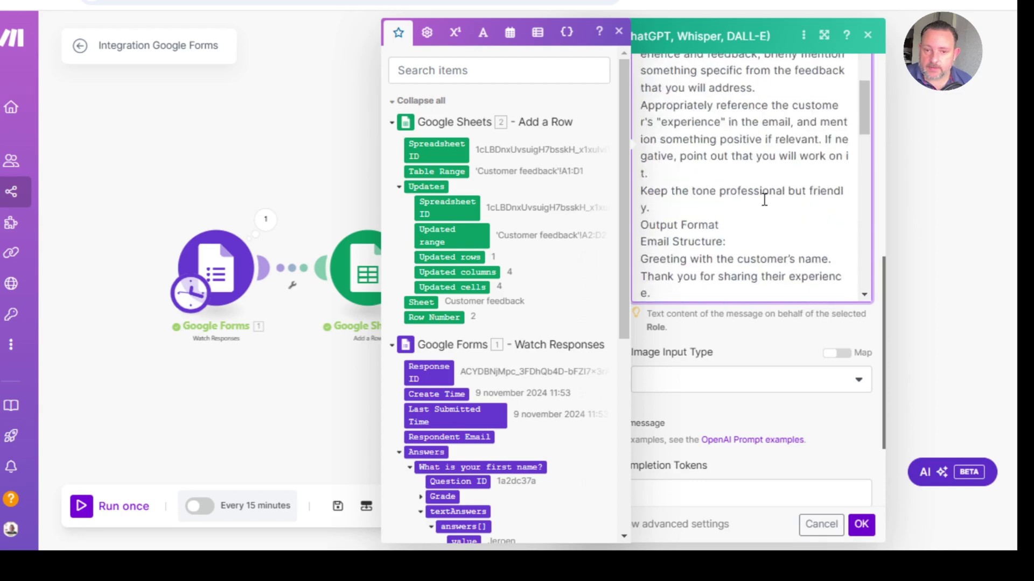
{"action": "scroll", "coordinate": [762, 201], "scroll_direction": "up", "scroll_amount": 3}
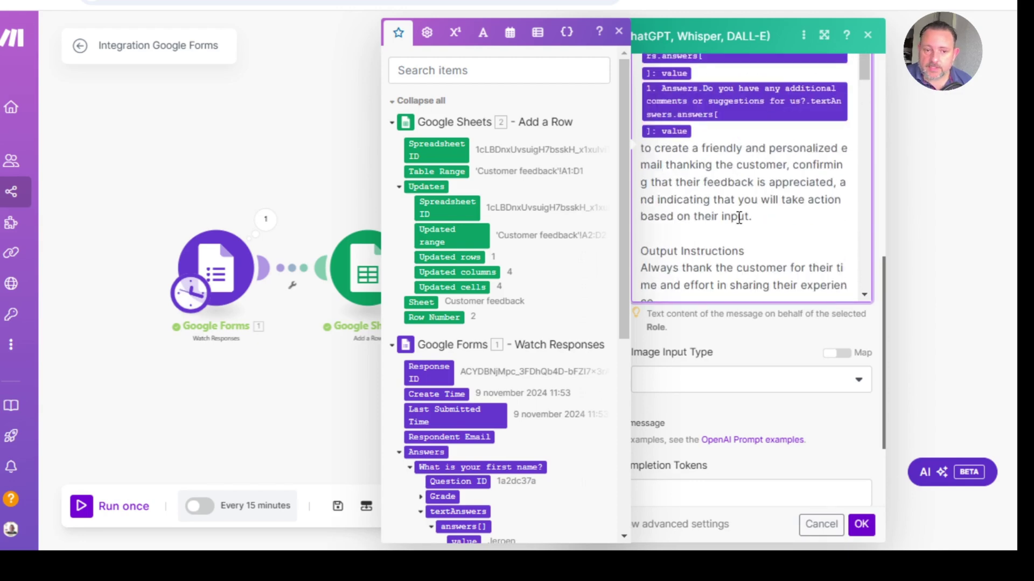
{"action": "left_click", "coordinate": [739, 218]}
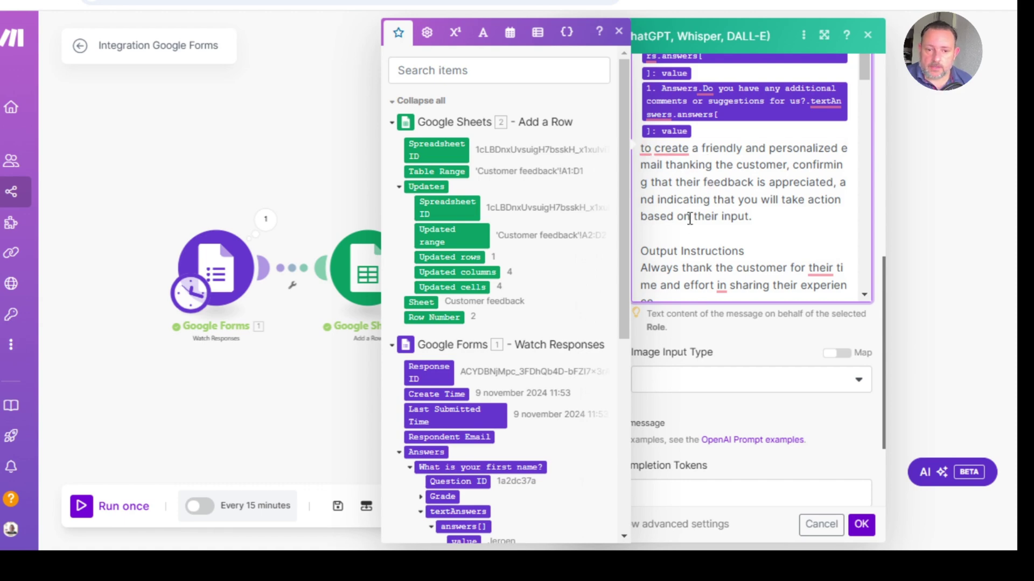
{"action": "scroll", "coordinate": [691, 193], "scroll_direction": "down", "scroll_amount": 2}
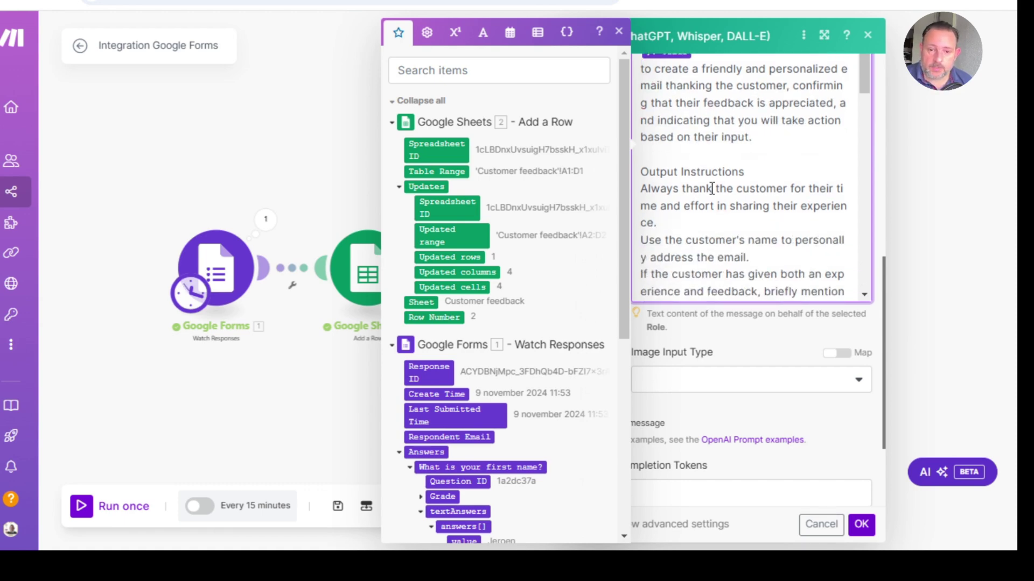
{"action": "scroll", "coordinate": [712, 189], "scroll_direction": "down", "scroll_amount": 2}
{"action": "scroll", "coordinate": [714, 183], "scroll_direction": "down", "scroll_amount": 2}
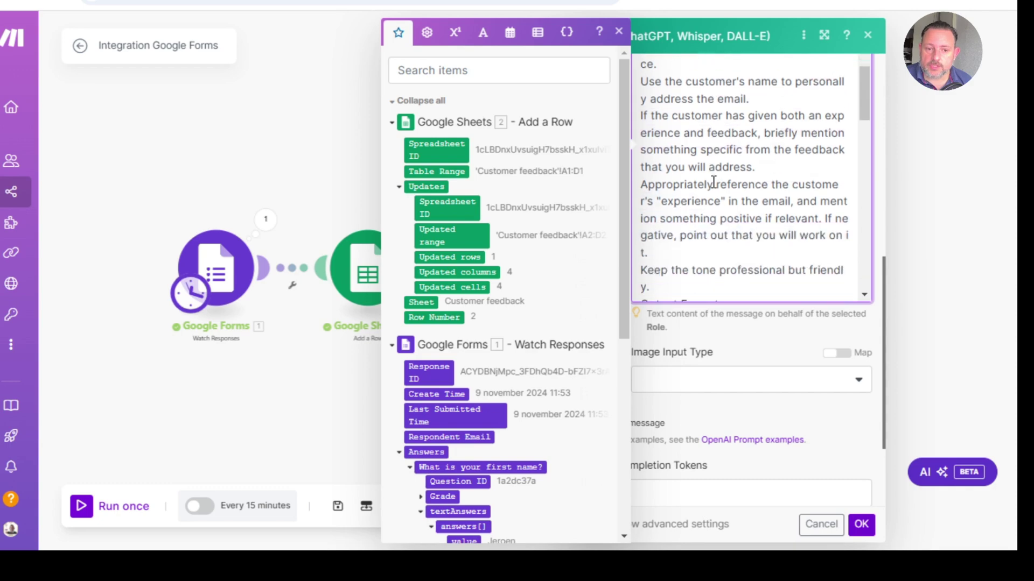
{"action": "scroll", "coordinate": [768, 167], "scroll_direction": "down", "scroll_amount": 6}
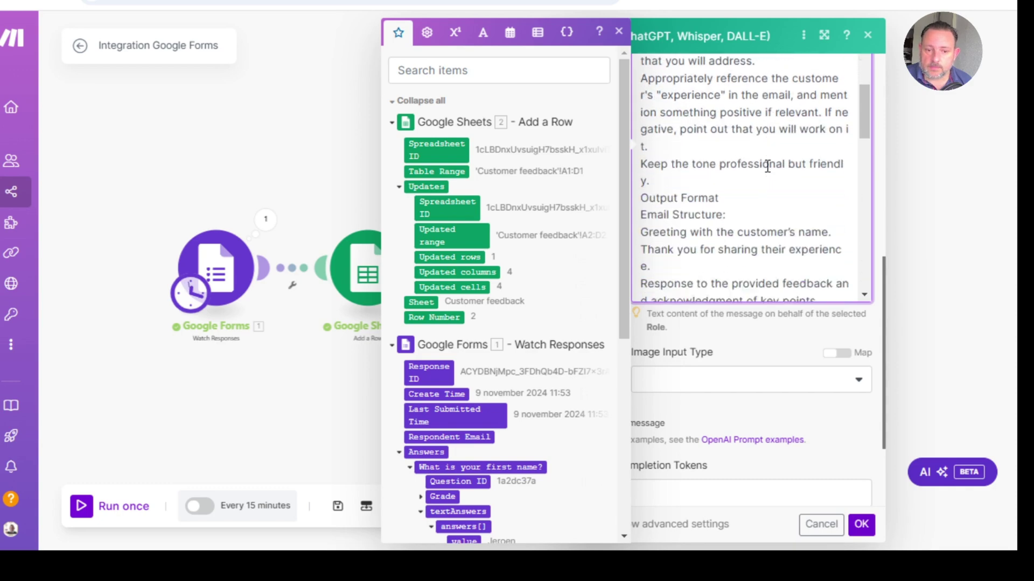
{"action": "scroll", "coordinate": [701, 144], "scroll_direction": "down", "scroll_amount": 4}
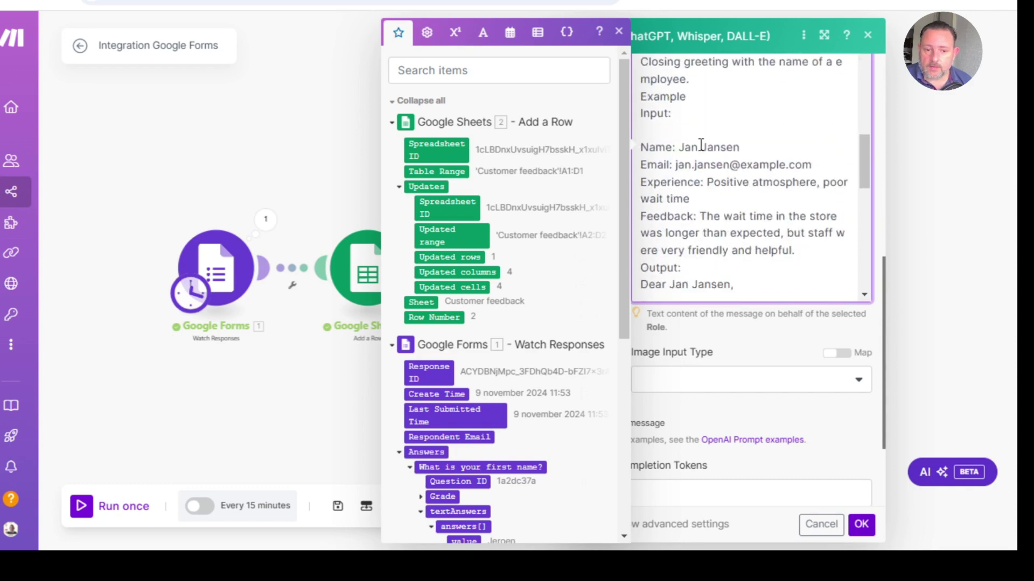
{"action": "scroll", "coordinate": [701, 144], "scroll_direction": "down", "scroll_amount": 2}
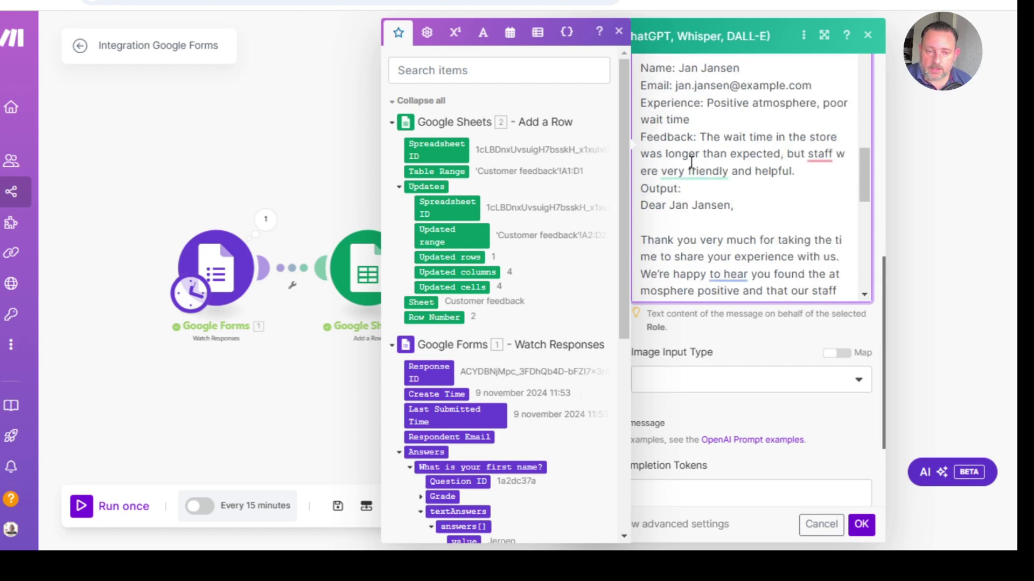
{"action": "scroll", "coordinate": [719, 162], "scroll_direction": "down", "scroll_amount": 4}
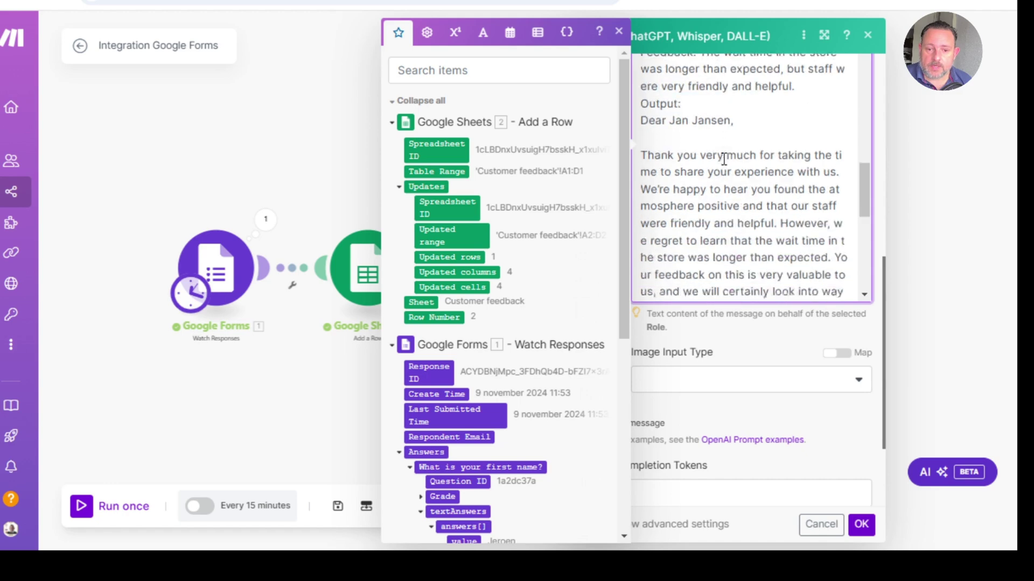
{"action": "scroll", "coordinate": [733, 171], "scroll_direction": "down", "scroll_amount": 4}
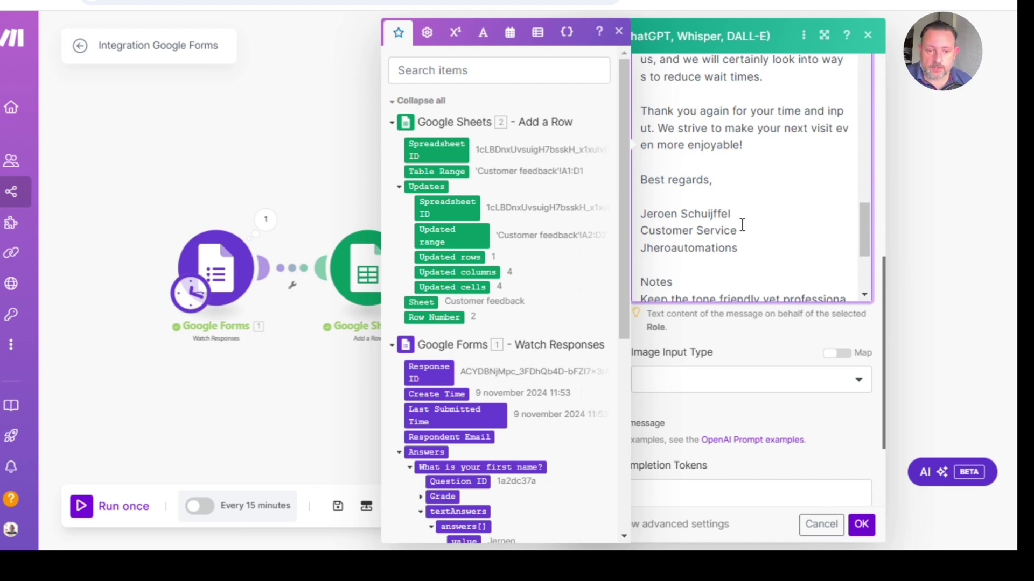
{"action": "scroll", "coordinate": [742, 225], "scroll_direction": "down", "scroll_amount": 4}
{"action": "scroll", "coordinate": [750, 227], "scroll_direction": "down", "scroll_amount": 1}
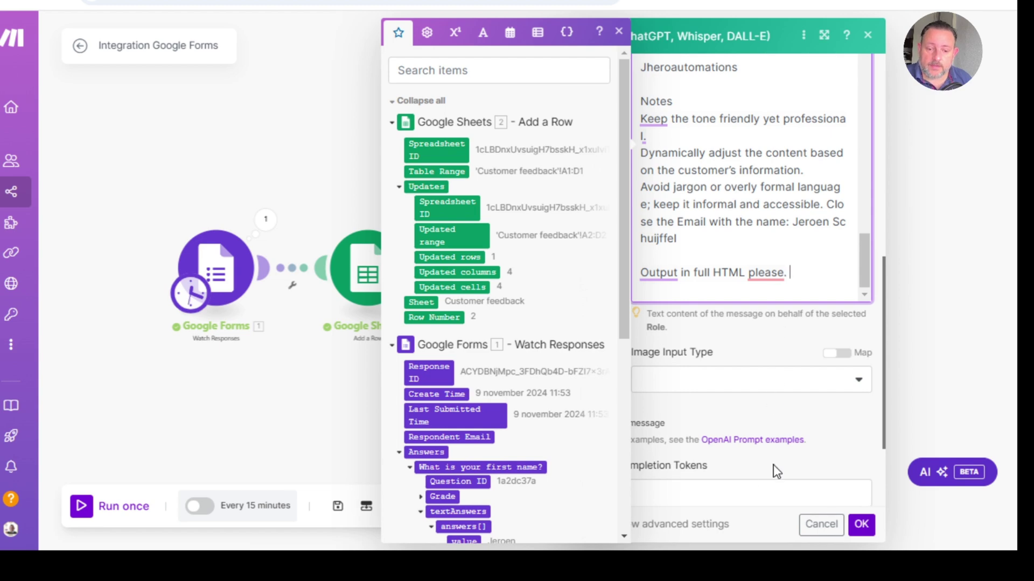
Step: Save the OpenAI completion module's settings with max completion tokens of 2048
{"action": "left_click", "coordinate": [735, 482]}
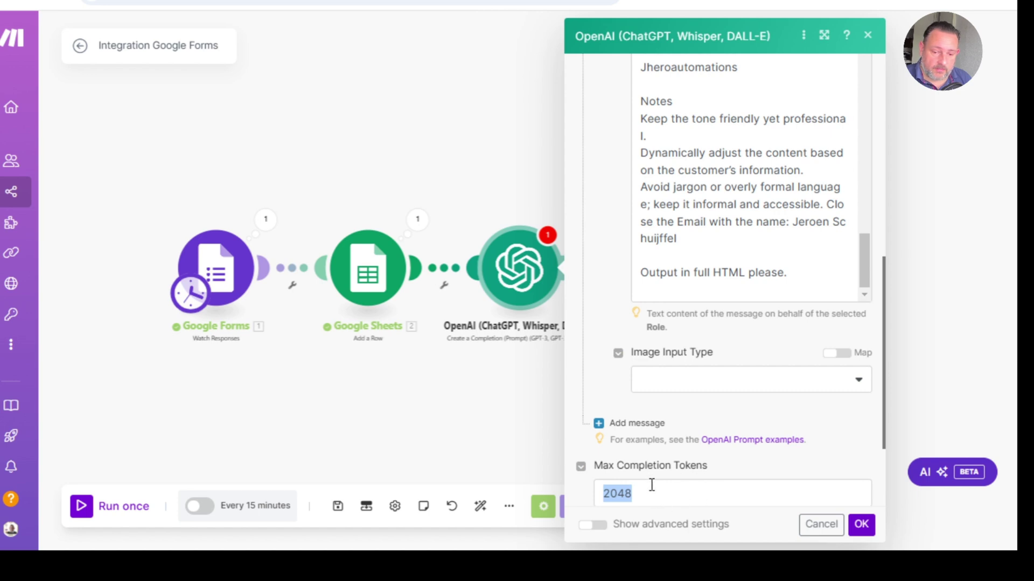
{"action": "left_click", "coordinate": [862, 530]}
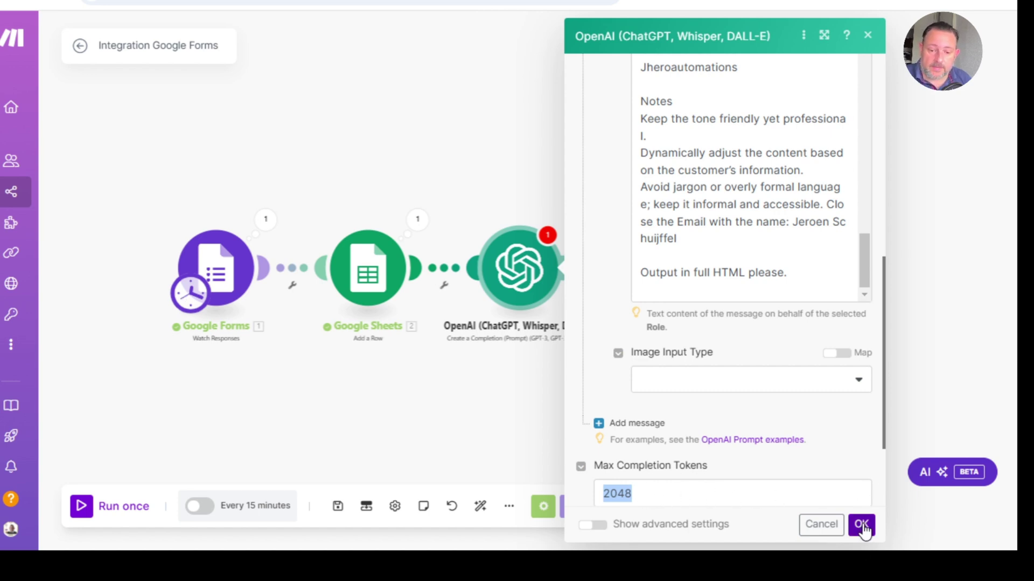
{"action": "left_click", "coordinate": [862, 530]}
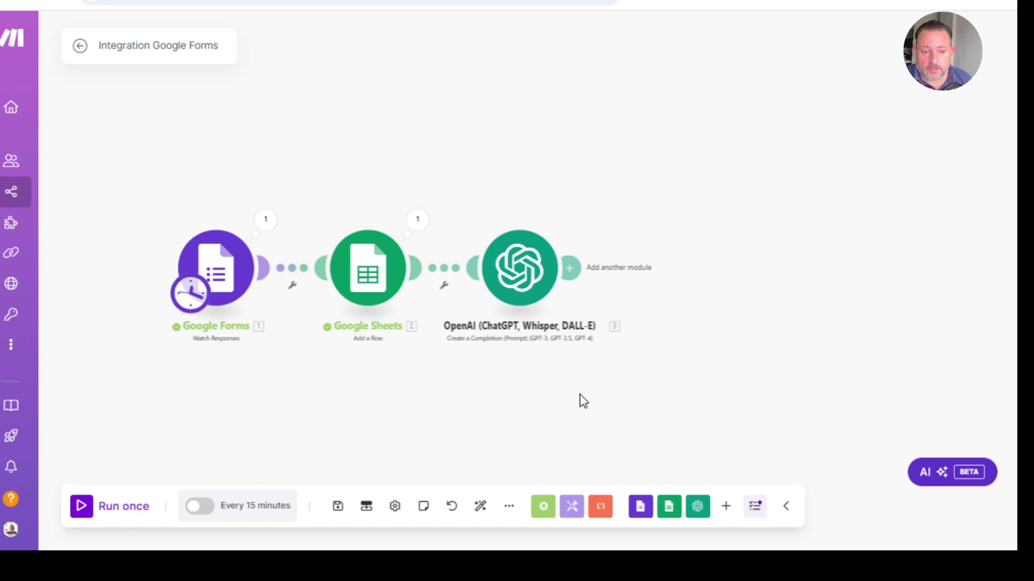
Step: Rename the OpenAI module as "Email generator"
{"action": "right_click", "coordinate": [524, 254]}
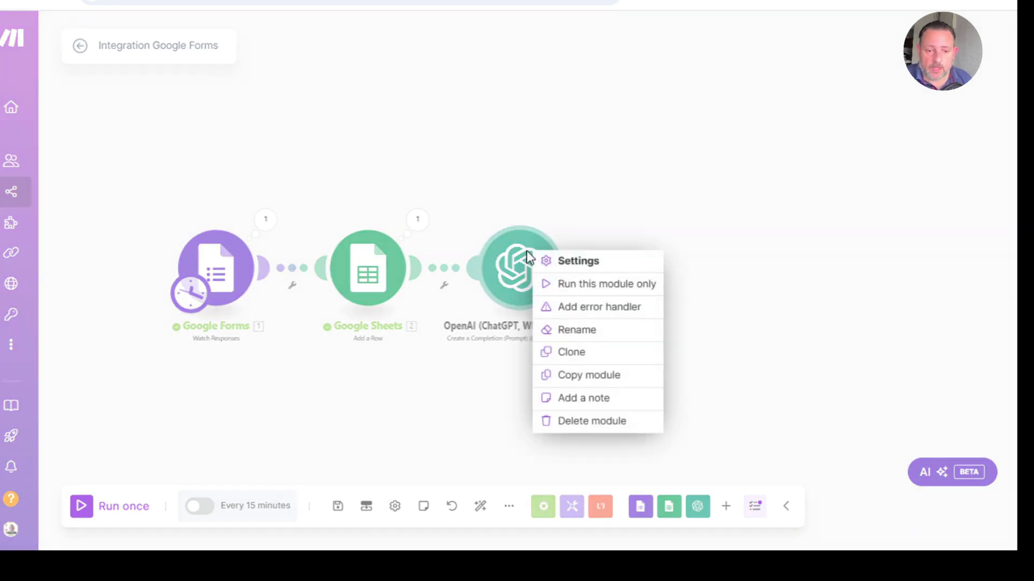
{"action": "left_click", "coordinate": [581, 334]}
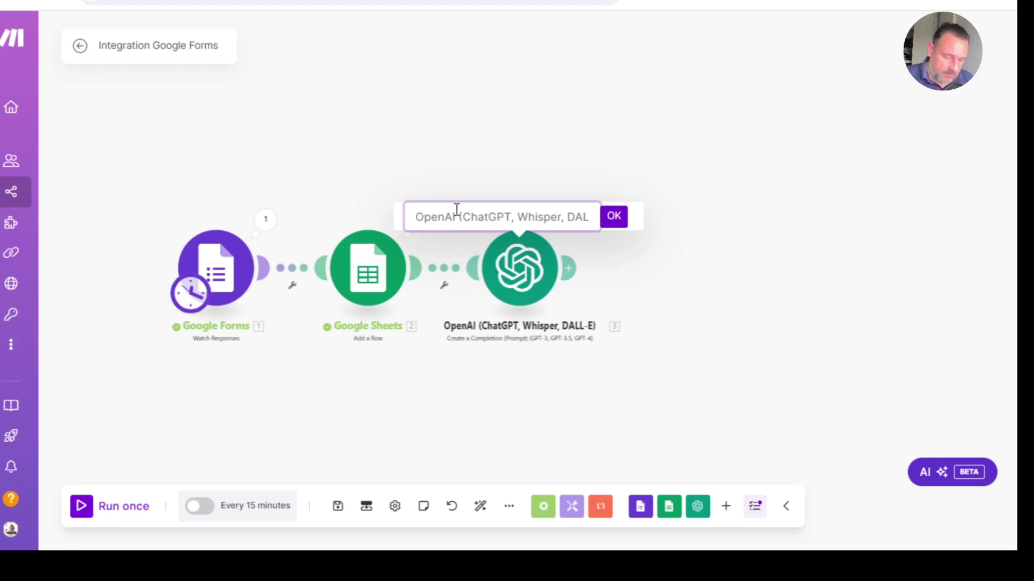
{"action": "type", "text": "Email gen"}
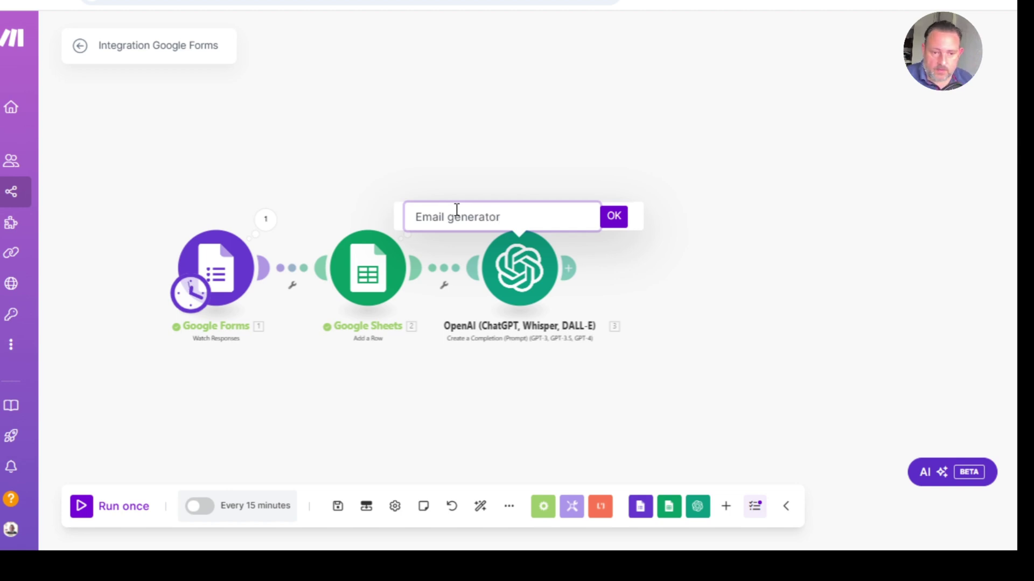
{"action": "type", "text": "erator"}
{"action": "left_click", "coordinate": [614, 216]}
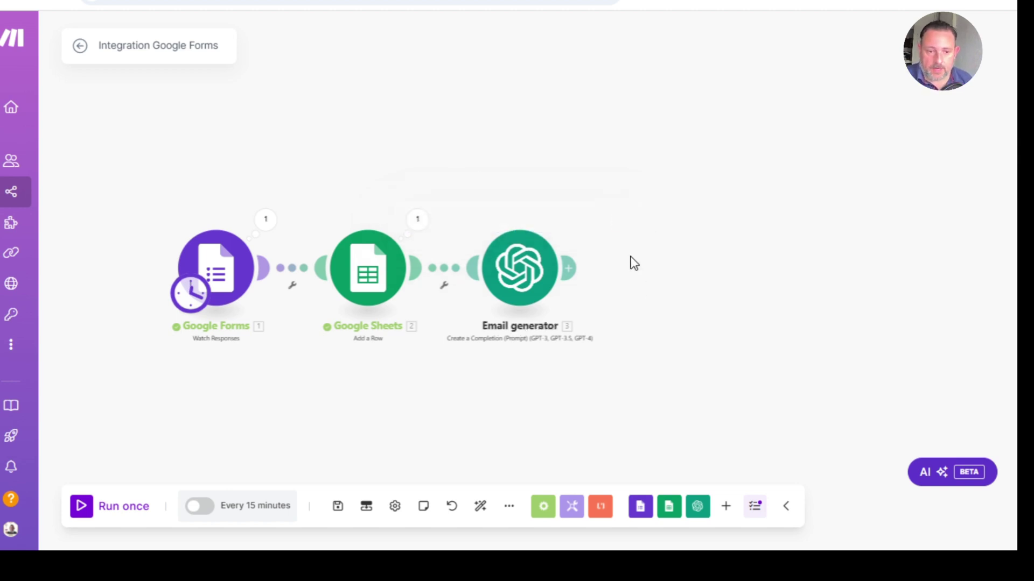
Step: Set up a test run of only the Email generator module with a first name, a sample email address and the rating "Average"
{"action": "right_click", "coordinate": [522, 261]}
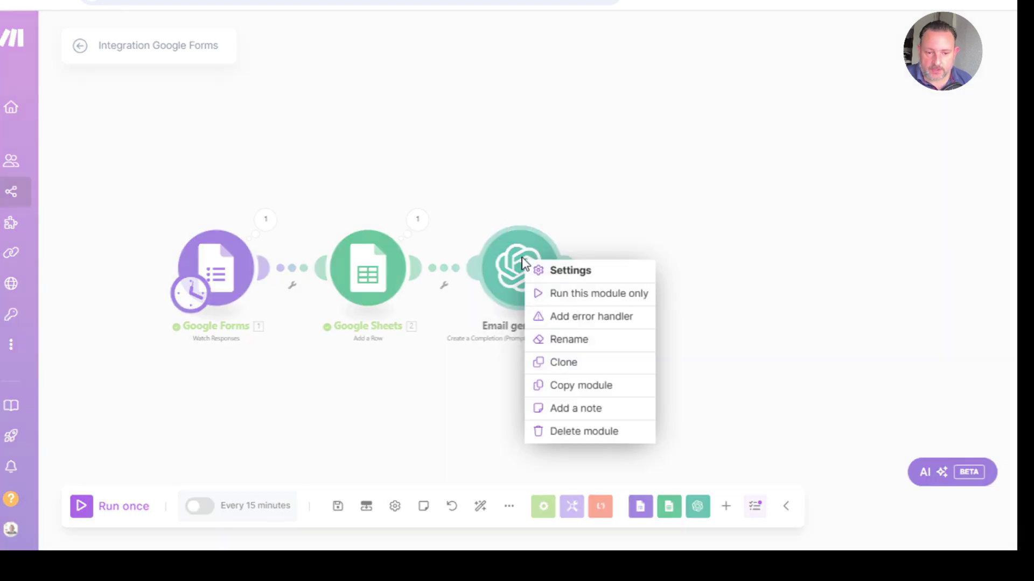
{"action": "left_click", "coordinate": [560, 301]}
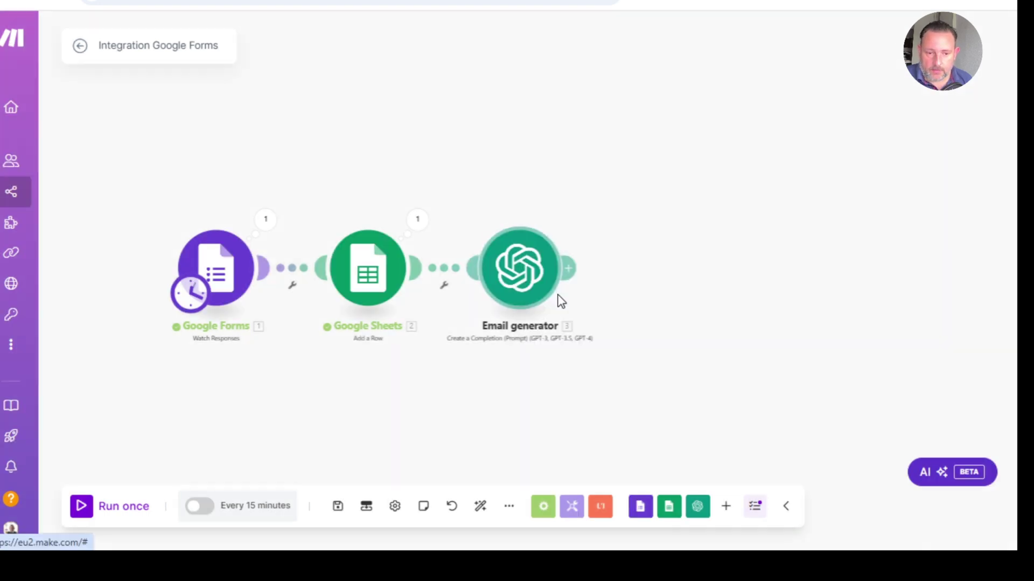
{"action": "scroll", "coordinate": [619, 304], "scroll_direction": "down", "scroll_amount": 2}
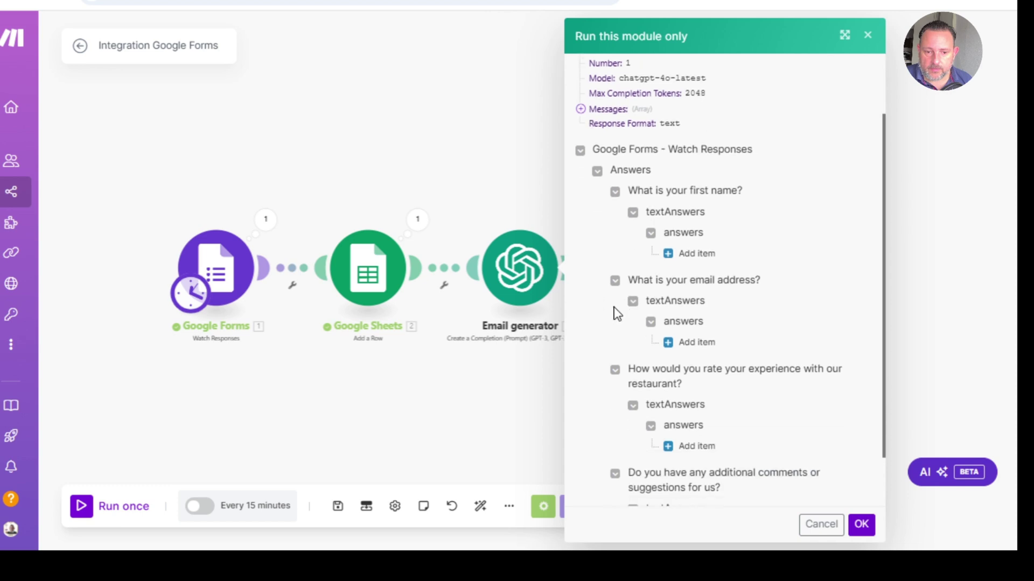
{"action": "left_click", "coordinate": [676, 255]}
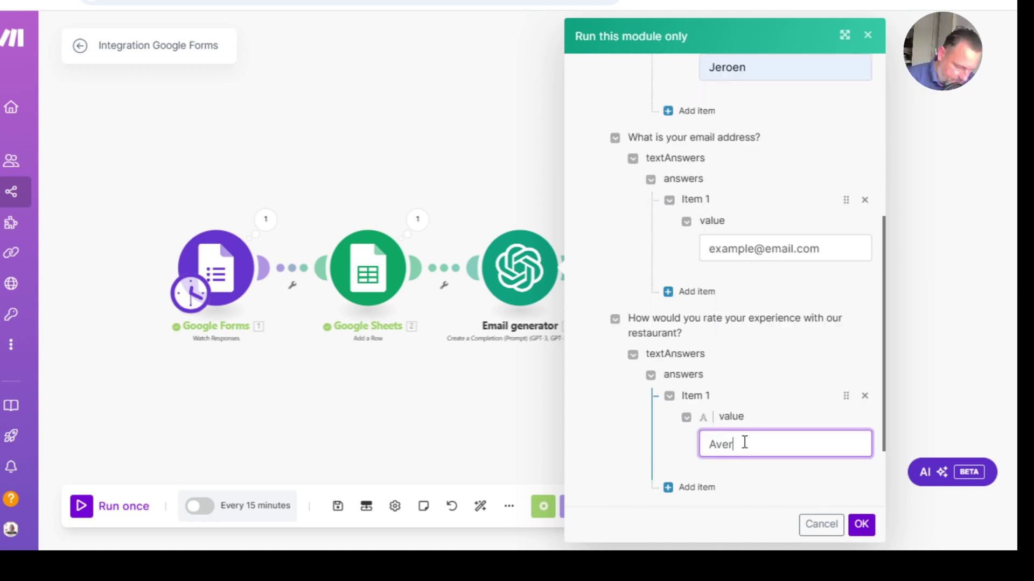
{"action": "type", "text": "age"}
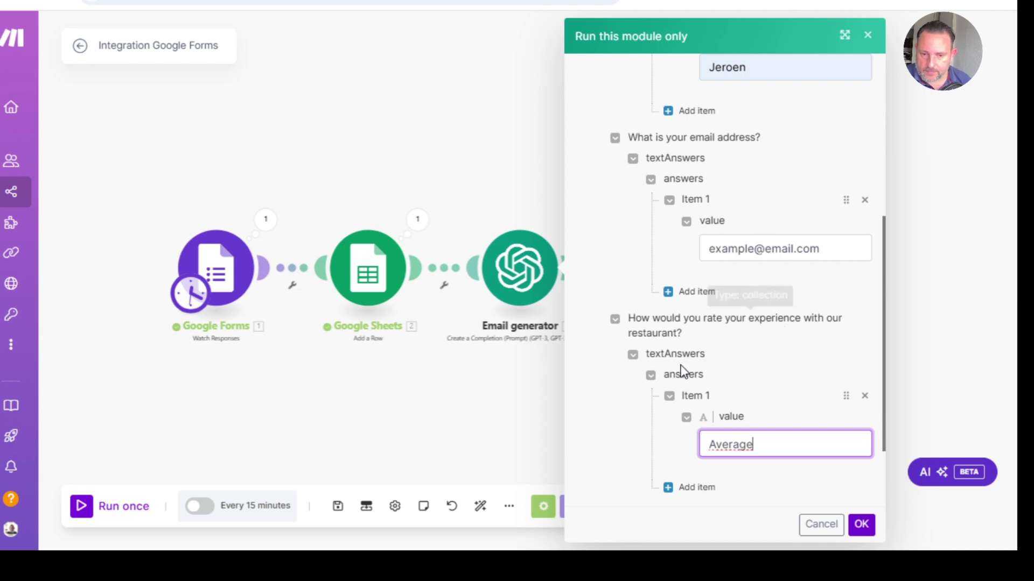
Step: Add "Beer was not cold" as the answer for additional comments or suggestions and run the module test
{"action": "scroll", "coordinate": [681, 371], "scroll_direction": "down", "scroll_amount": 2}
{"action": "left_click", "coordinate": [670, 492]}
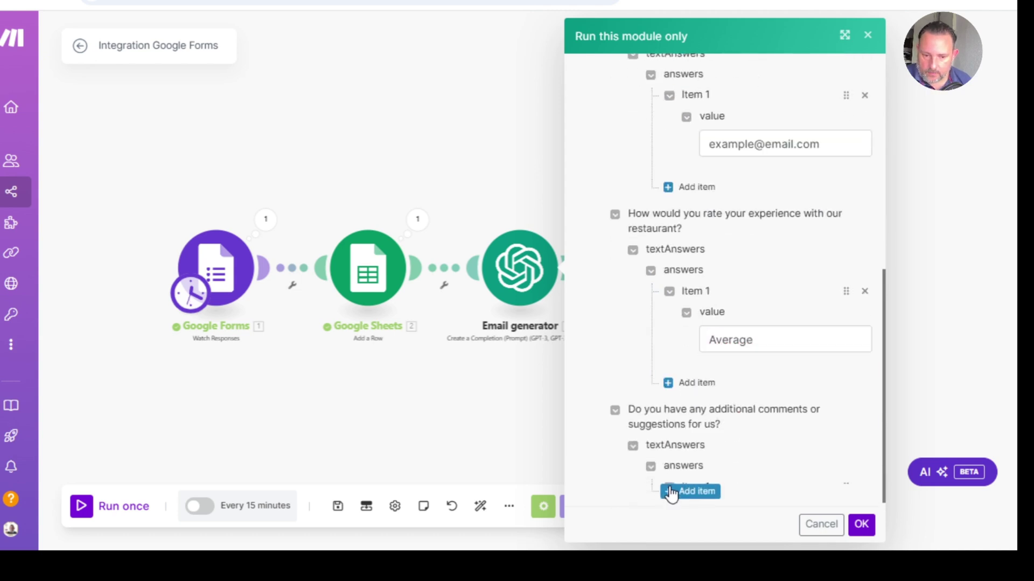
{"action": "scroll", "coordinate": [700, 463], "scroll_direction": "down", "scroll_amount": 2}
{"action": "left_click", "coordinate": [719, 442]}
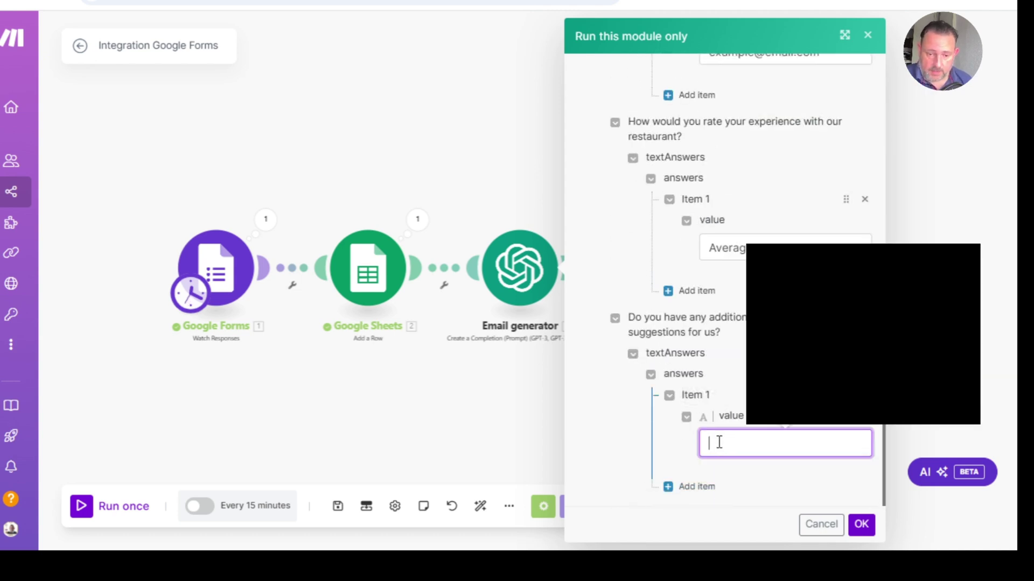
{"action": "type", "text": "B"}
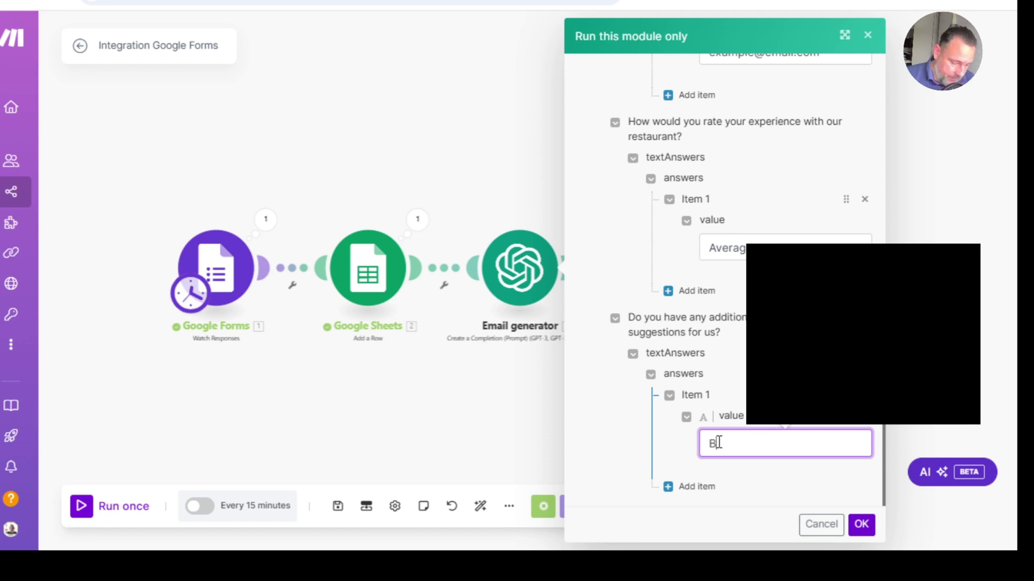
{"action": "type", "text": "eer was not cold"}
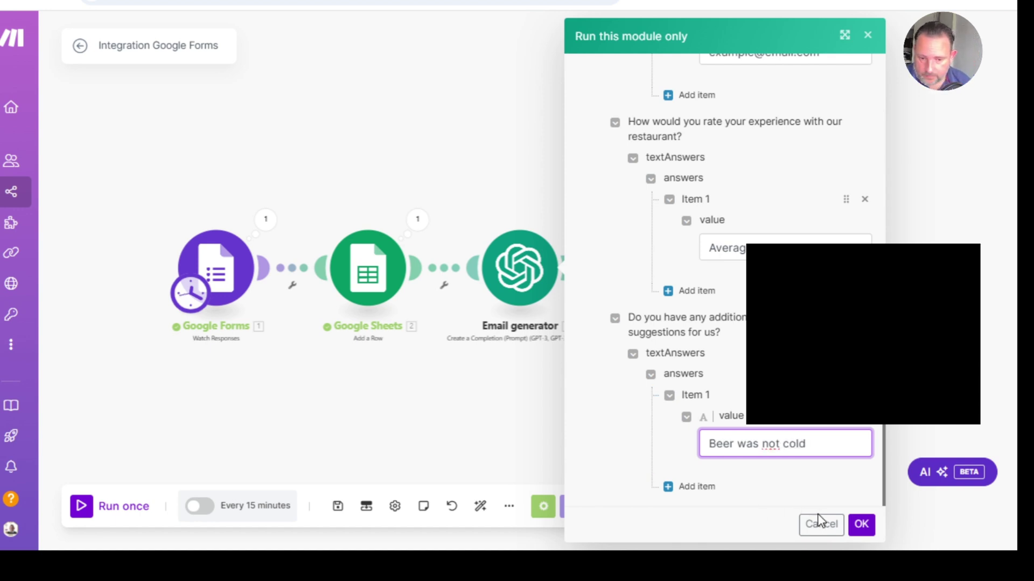
{"action": "left_click", "coordinate": [861, 523]}
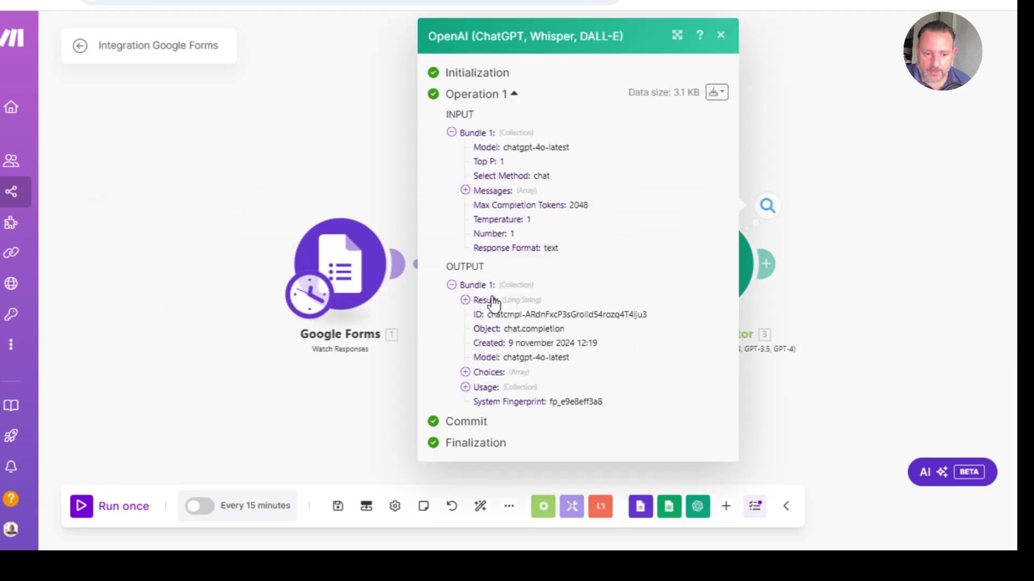
Step: Expand the result in the Email generator's output bundle and read through the generated HTML email
{"action": "left_click", "coordinate": [465, 300]}
{"action": "scroll", "coordinate": [584, 305], "scroll_direction": "down", "scroll_amount": 3}
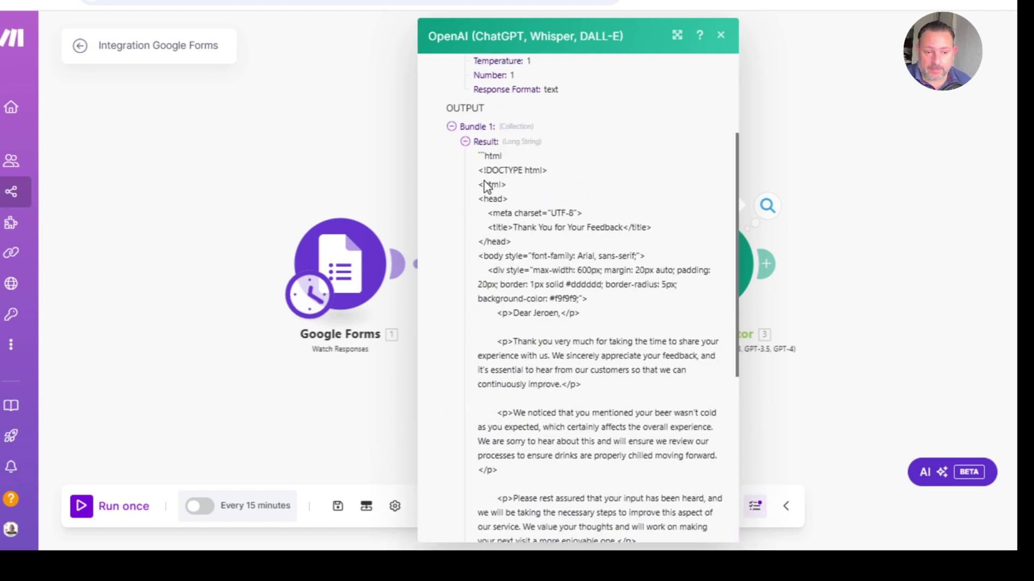
{"action": "scroll", "coordinate": [498, 262], "scroll_direction": "down", "scroll_amount": 1}
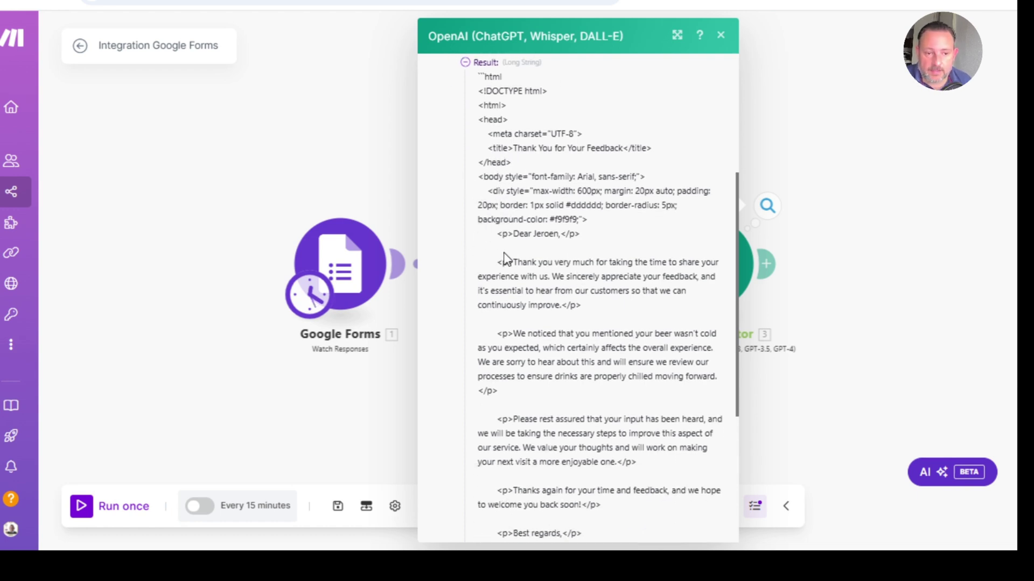
{"action": "scroll", "coordinate": [577, 275], "scroll_direction": "down", "scroll_amount": 3}
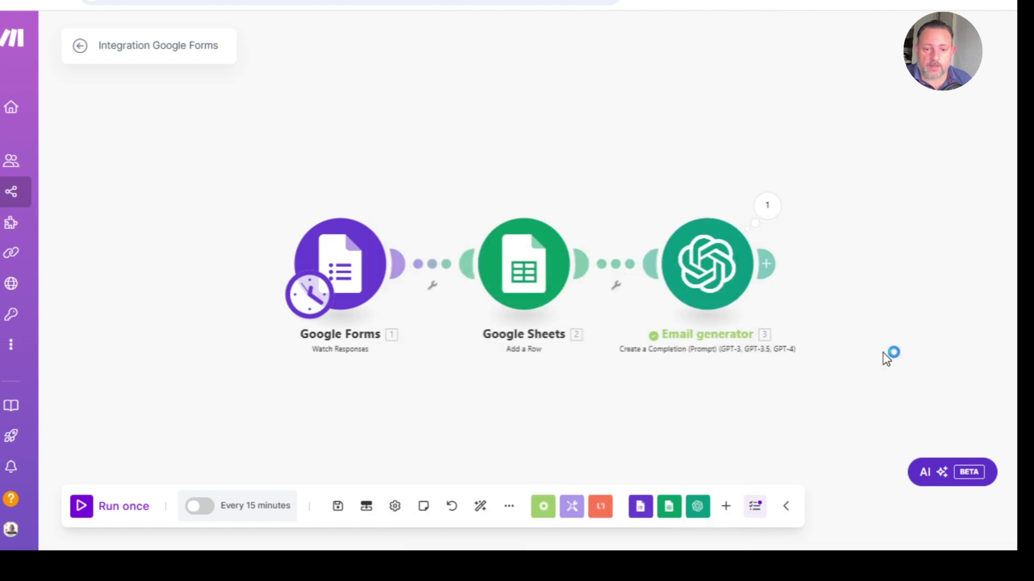
Step: Add an OpenAI Create a Completion module after the Email generator and set its model to chatgpt-4o-latest (system)
{"action": "left_click_drag", "start_coordinate": [889, 357], "coordinate": [617, 364]}
{"action": "scroll", "coordinate": [612, 355], "scroll_direction": "left", "scroll_amount": 2}
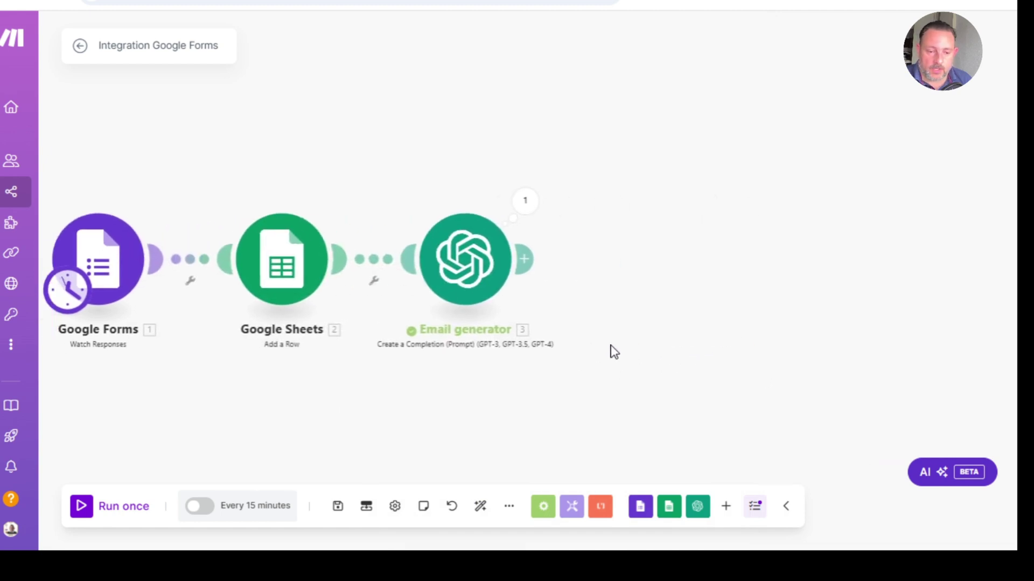
{"action": "scroll", "coordinate": [621, 349], "scroll_direction": "down", "scroll_amount": 1}
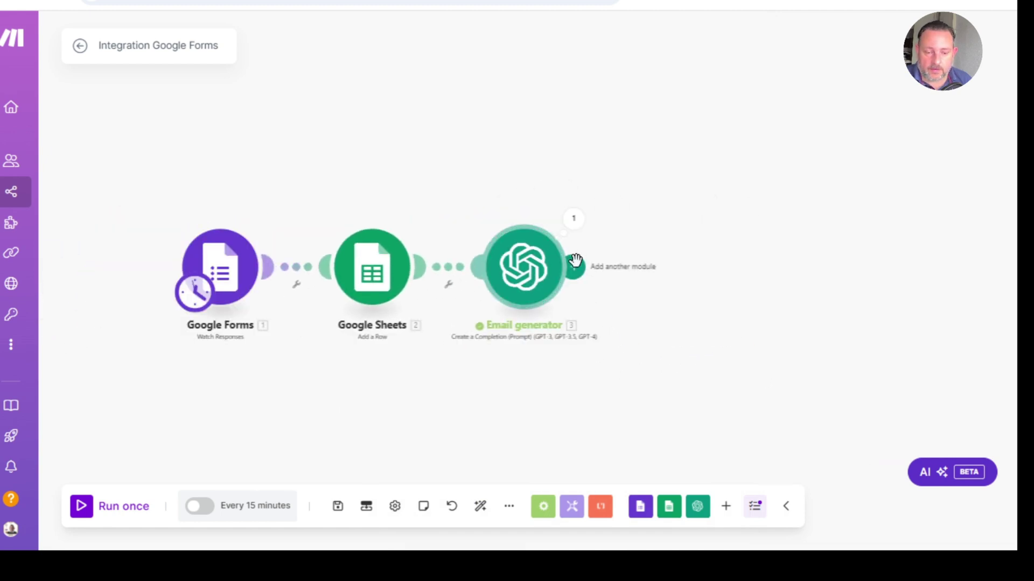
{"action": "left_click", "coordinate": [575, 260]}
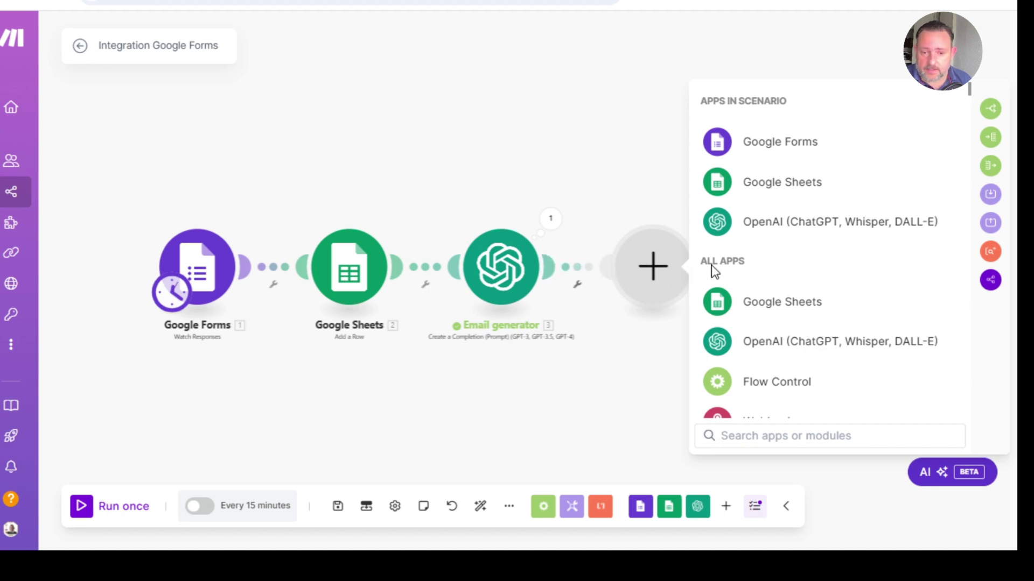
{"action": "left_click", "coordinate": [754, 227]}
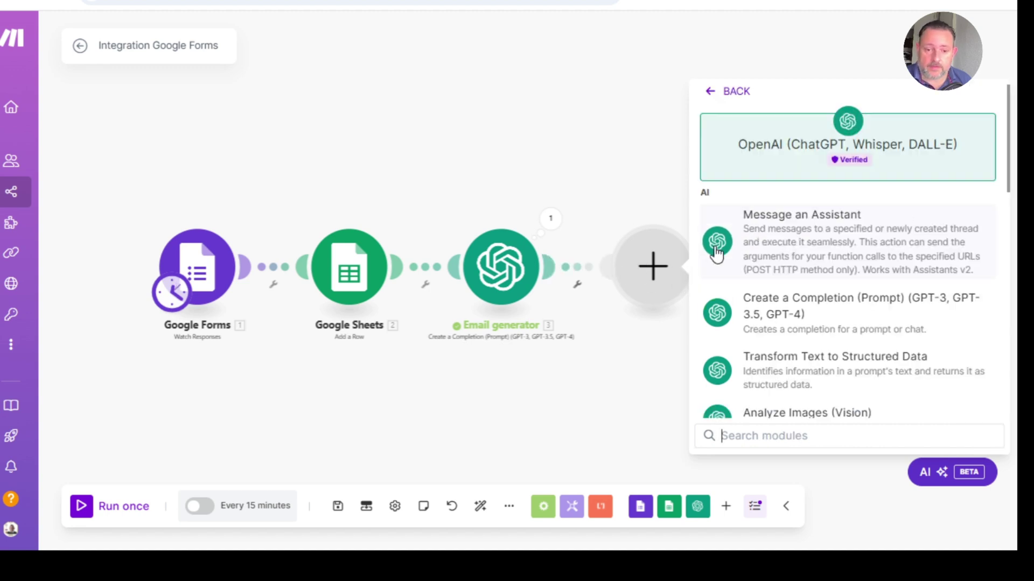
{"action": "left_click", "coordinate": [742, 323]}
{"action": "left_click", "coordinate": [881, 328]}
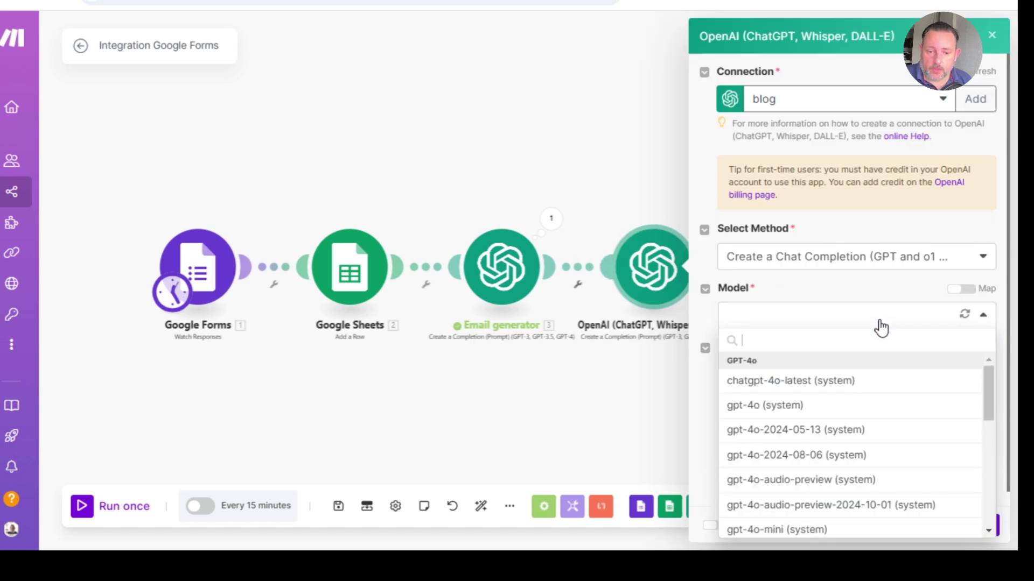
{"action": "left_click", "coordinate": [788, 383]}
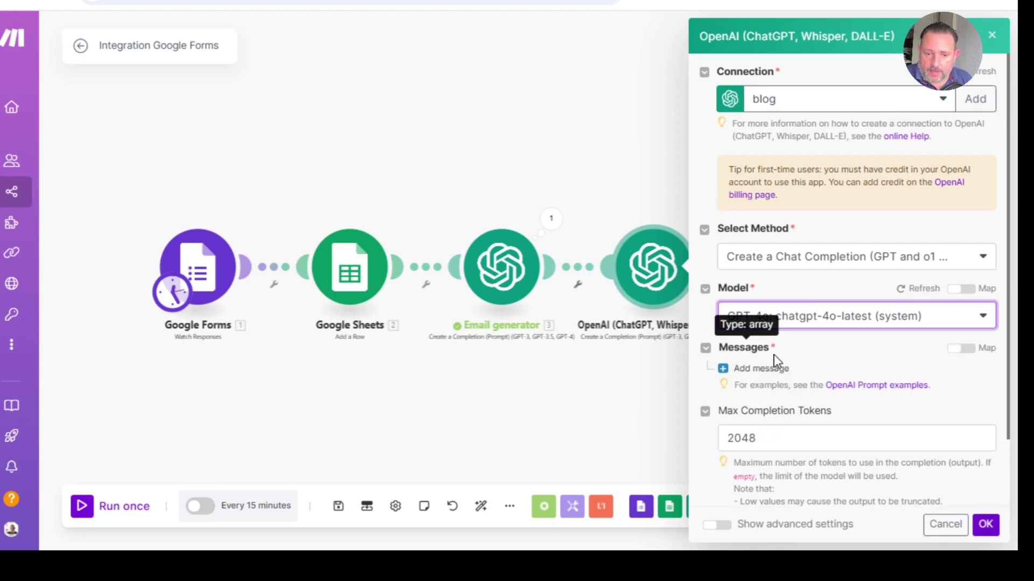
Step: Add a User message asking for a short, crispy subject for this email that uses the customer's name and thanks them for feedback, with an example output
{"action": "left_click", "coordinate": [732, 369]}
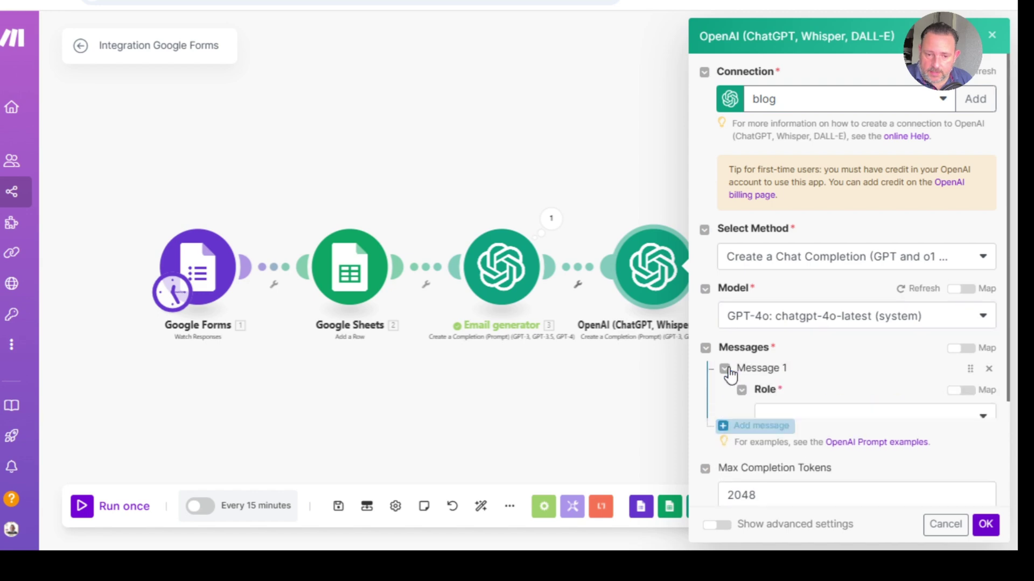
{"action": "left_click", "coordinate": [795, 421]}
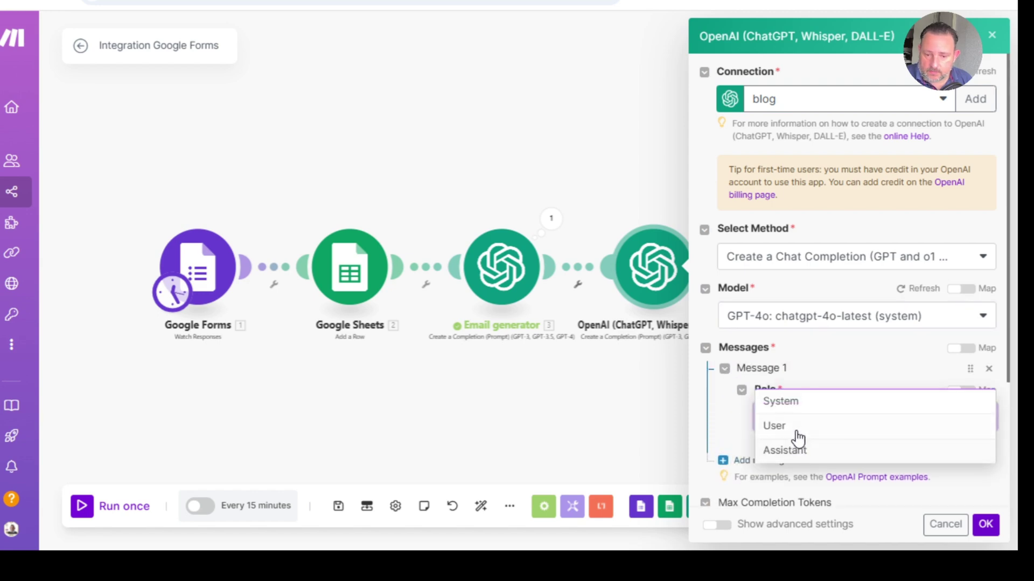
{"action": "left_click", "coordinate": [796, 431]}
{"action": "scroll", "coordinate": [795, 366], "scroll_direction": "down", "scroll_amount": 5}
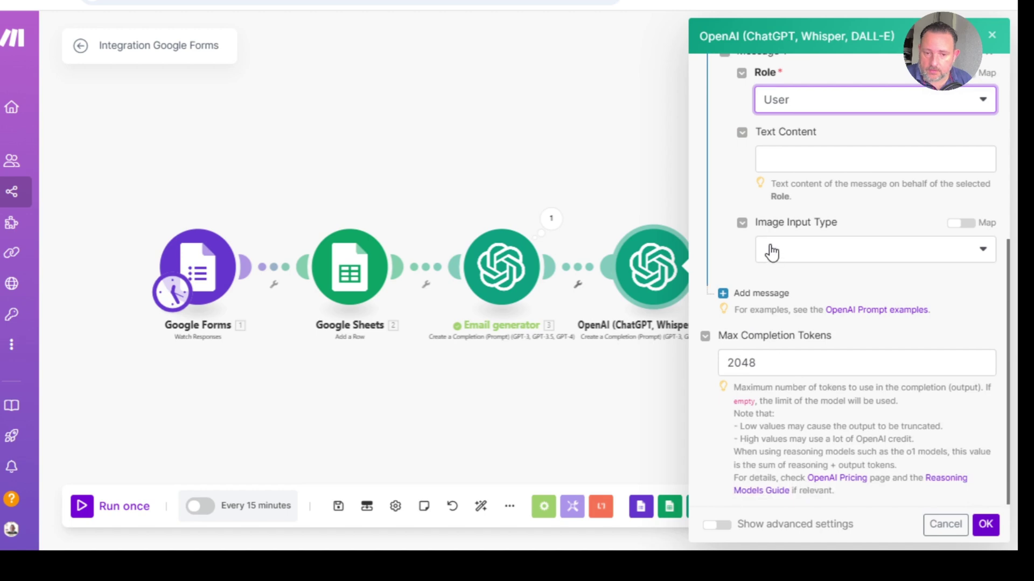
{"action": "left_click", "coordinate": [773, 162]}
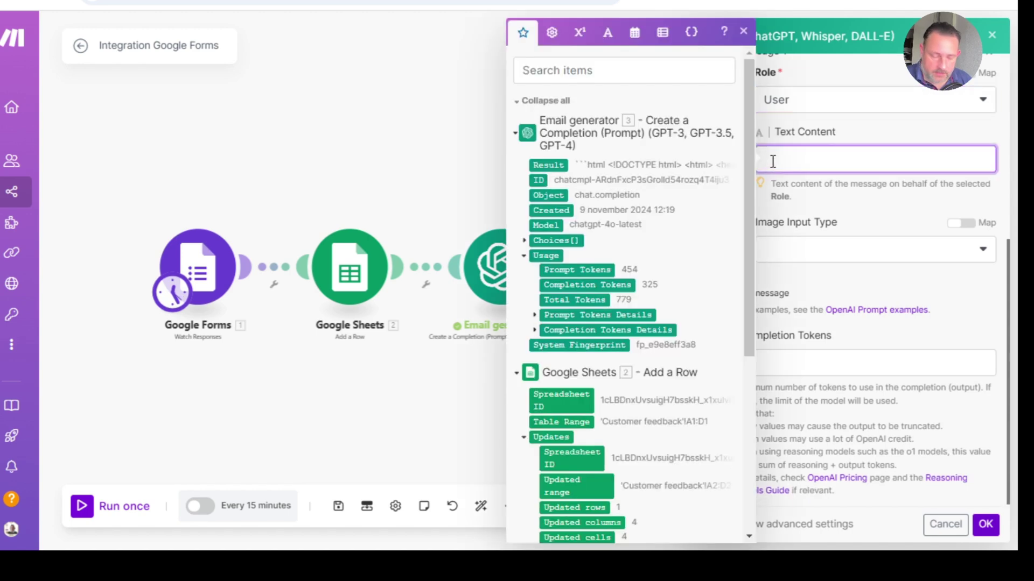
{"action": "type", "text": "Create a subject for this email, keep it short and crispy and use the customers name> thank them for there feedback  example output  Thank you for your valuable feedback, Jeroen!"}
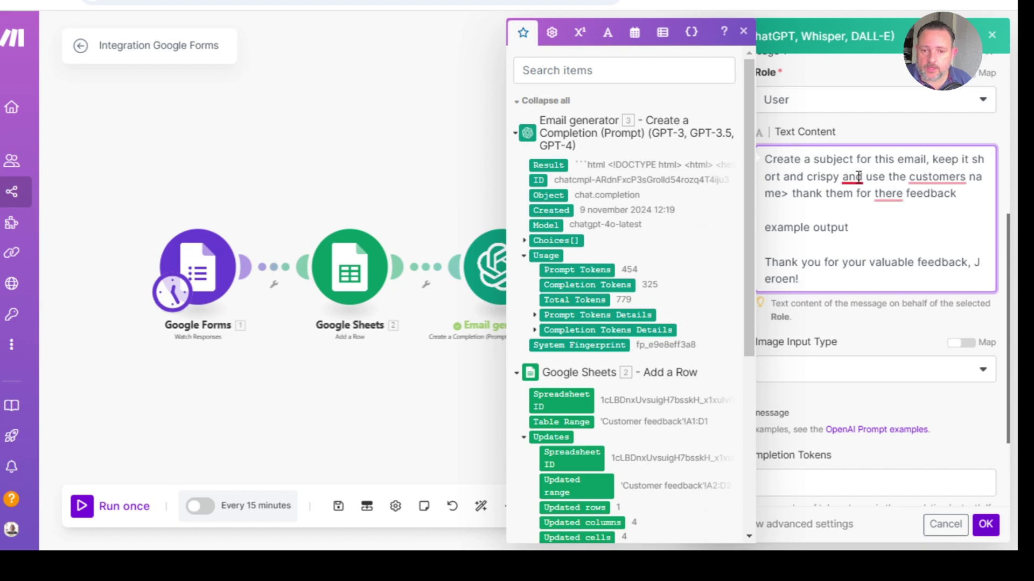
Step: Map the Email generator's Result after "email" and the Google Forms first-name answer value after "customers name>" in the prompt
{"action": "mouse_move", "coordinate": [854, 177]}
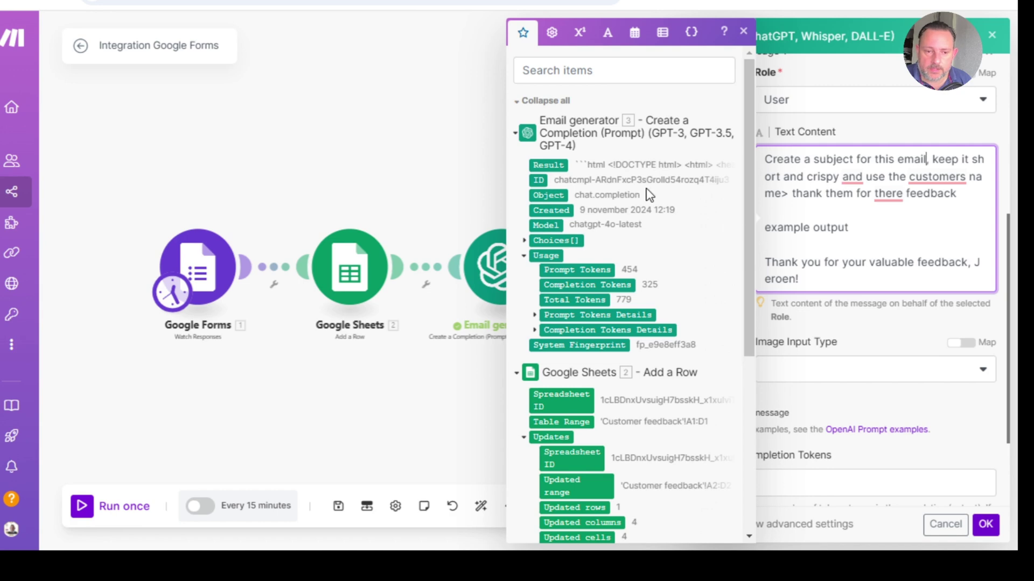
{"action": "left_click", "coordinate": [554, 163]}
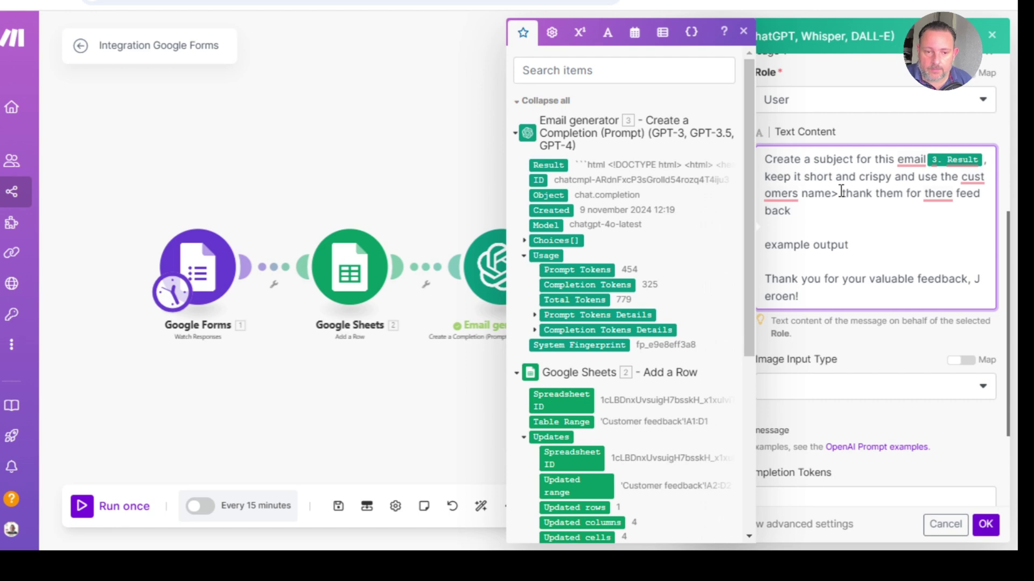
{"action": "scroll", "coordinate": [622, 327], "scroll_direction": "down", "scroll_amount": 5}
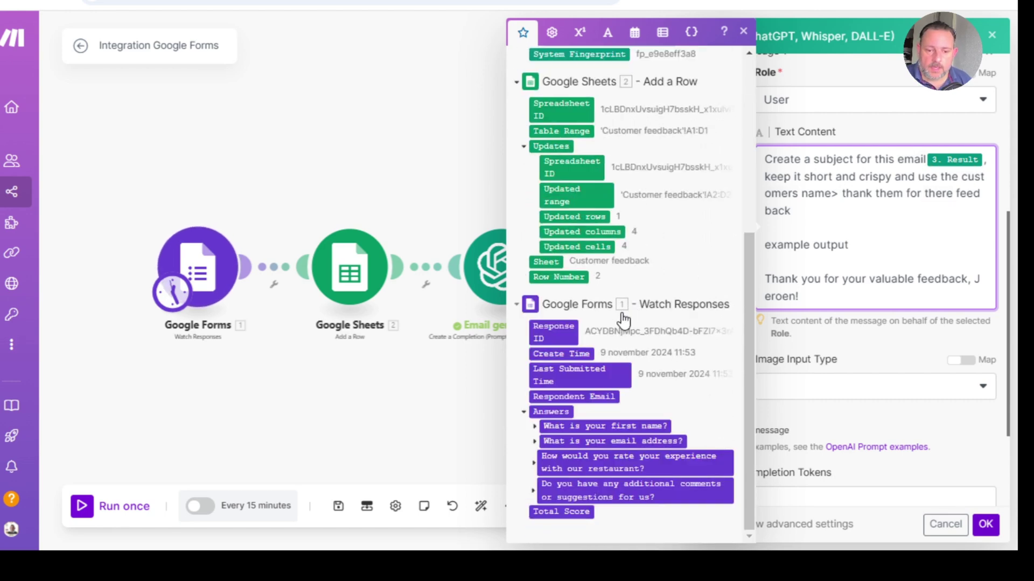
{"action": "left_click", "coordinate": [534, 427]}
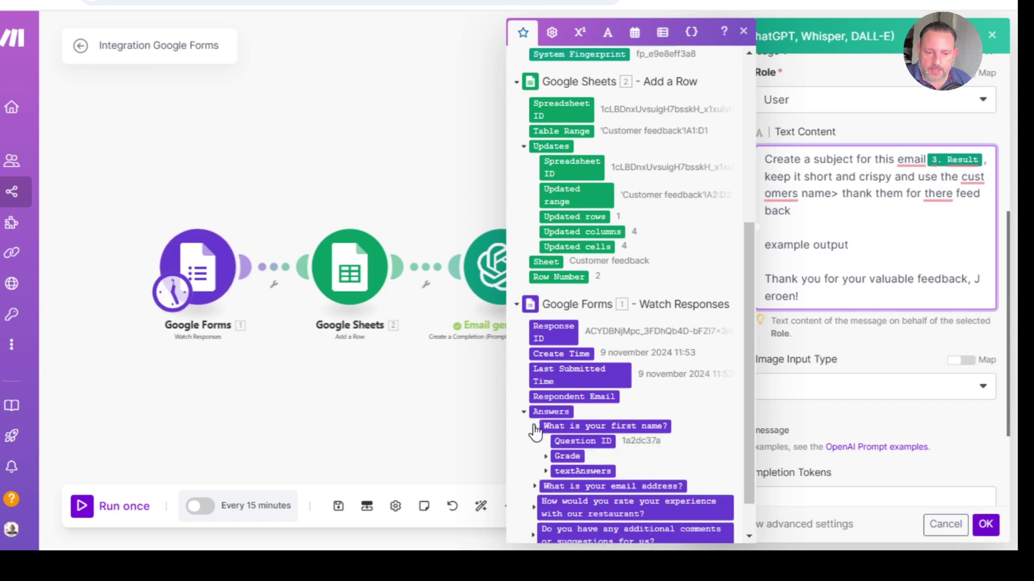
{"action": "left_click", "coordinate": [546, 471]}
{"action": "scroll", "coordinate": [555, 430], "scroll_direction": "down", "scroll_amount": 1}
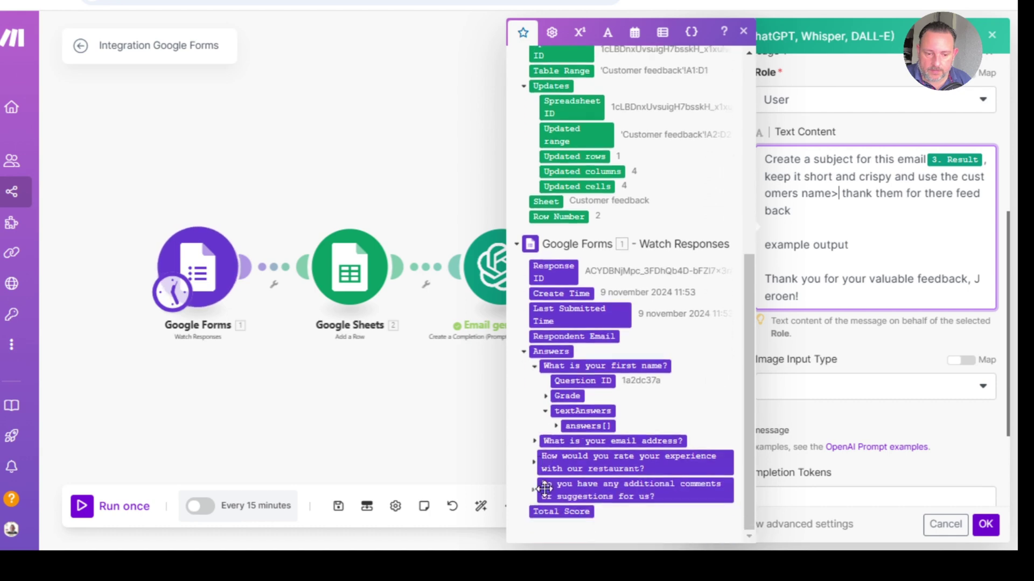
{"action": "left_click", "coordinate": [556, 426]}
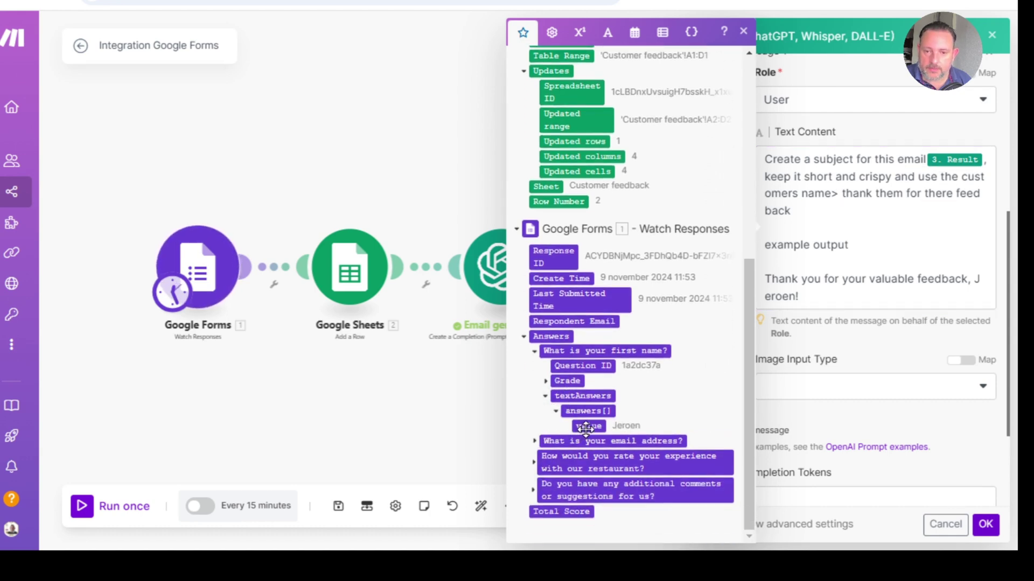
{"action": "left_click", "coordinate": [586, 427]}
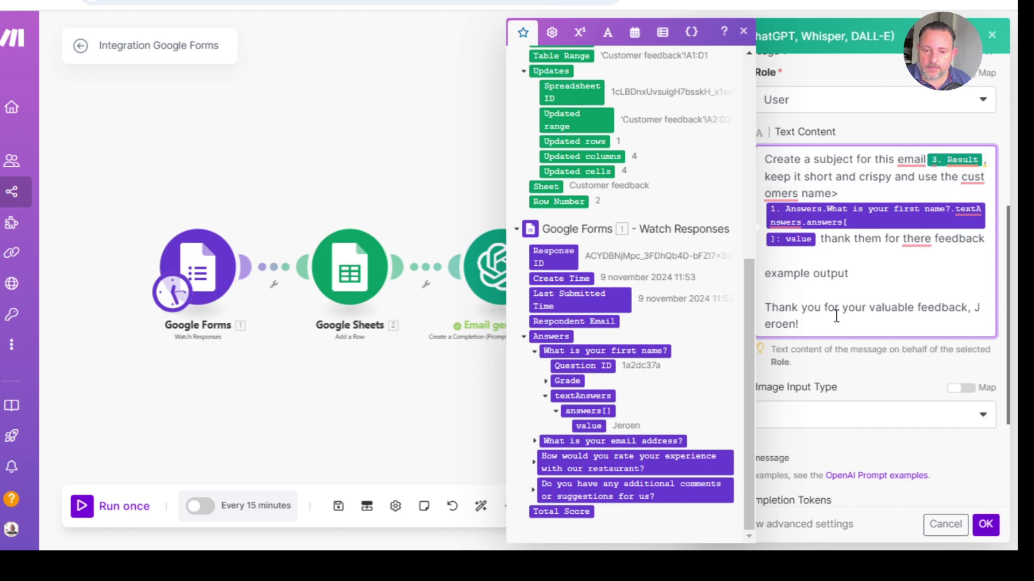
Step: Set the max completion tokens to 300 and save the second OpenAI module's settings
{"action": "left_click", "coordinate": [877, 460]}
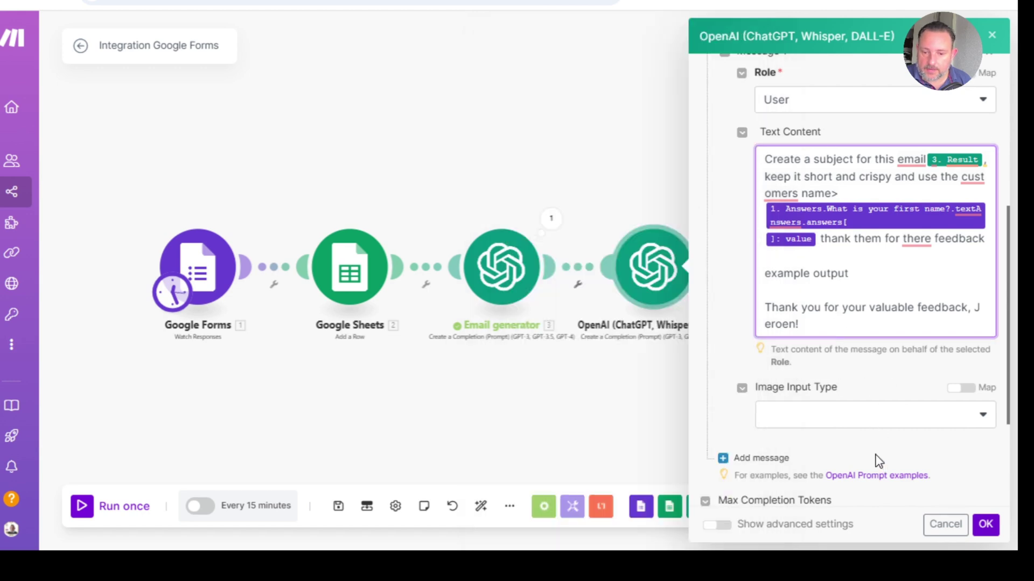
{"action": "scroll", "coordinate": [864, 361], "scroll_direction": "down", "scroll_amount": 3}
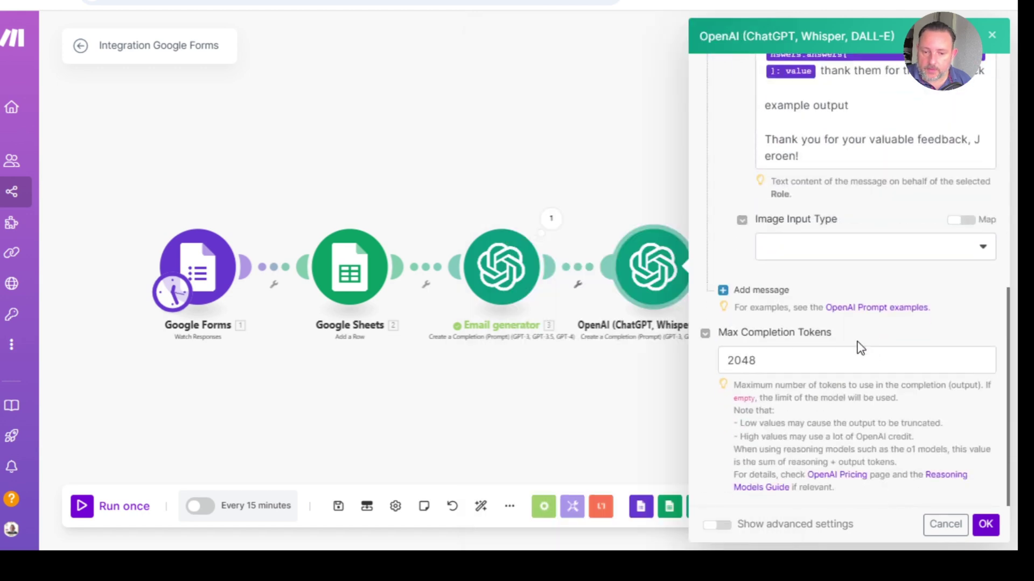
{"action": "left_click", "coordinate": [766, 369]}
{"action": "key", "text": "BackSpace"}
{"action": "key", "text": "BackSpace"}
{"action": "key", "text": "BackSpace"}
{"action": "key", "text": "BackSpace"}
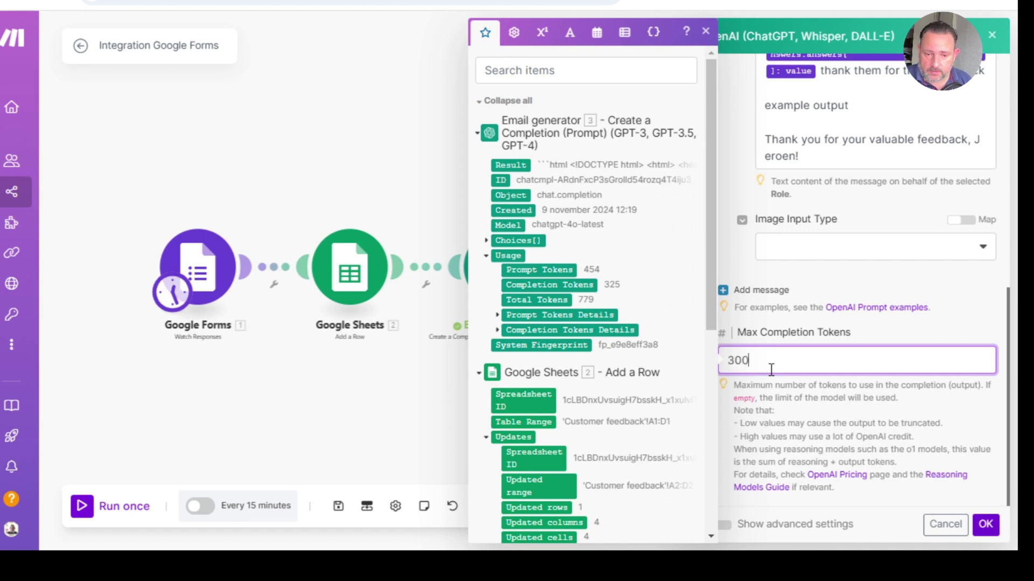
{"action": "left_click", "coordinate": [986, 525]}
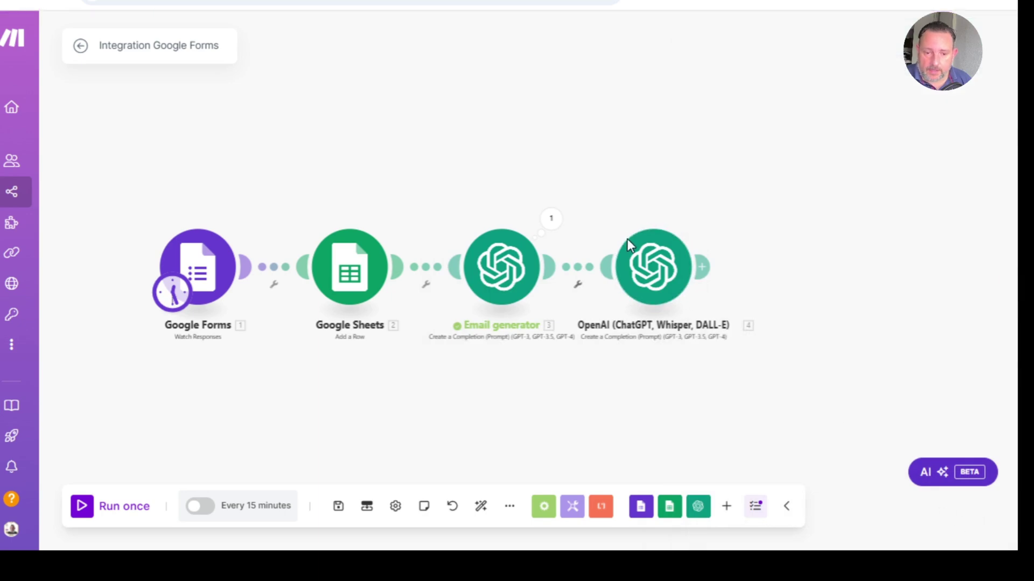
Step: Run only the second OpenAI module with a customer first name as test input and check the generated subject in its output bundle
{"action": "right_click", "coordinate": [646, 259]}
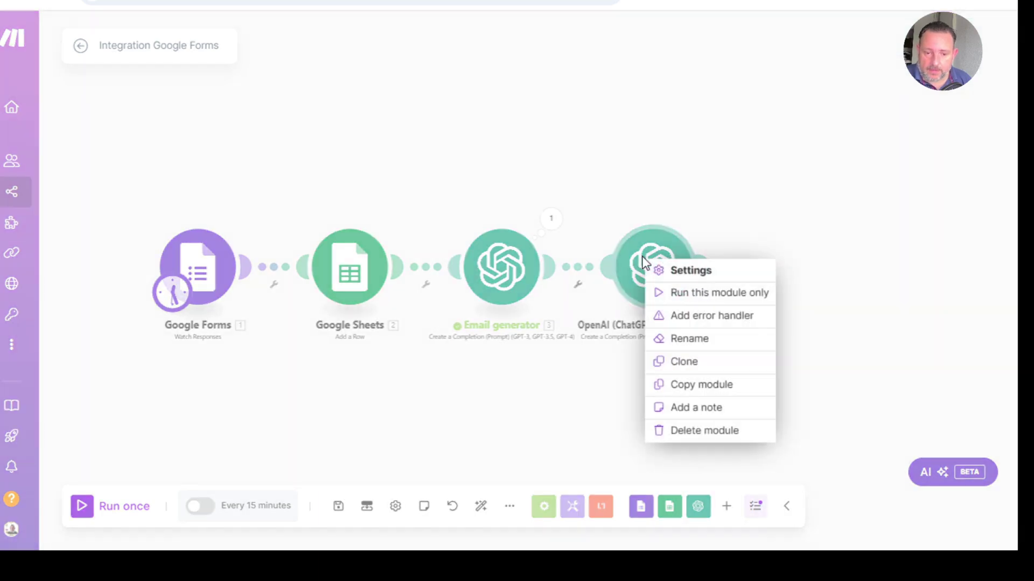
{"action": "left_click", "coordinate": [692, 294]}
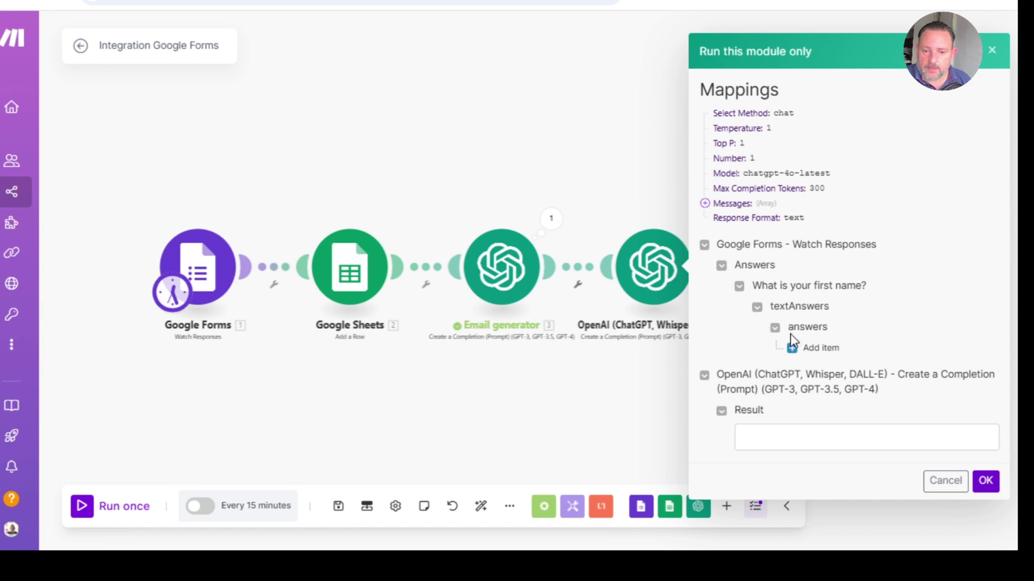
{"action": "left_click", "coordinate": [793, 348]}
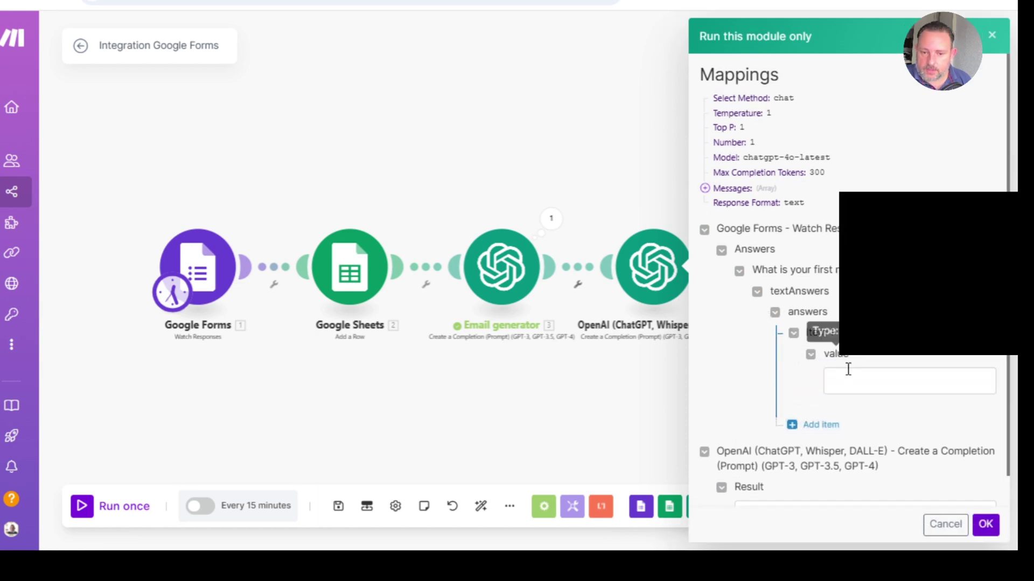
{"action": "left_click", "coordinate": [858, 379]}
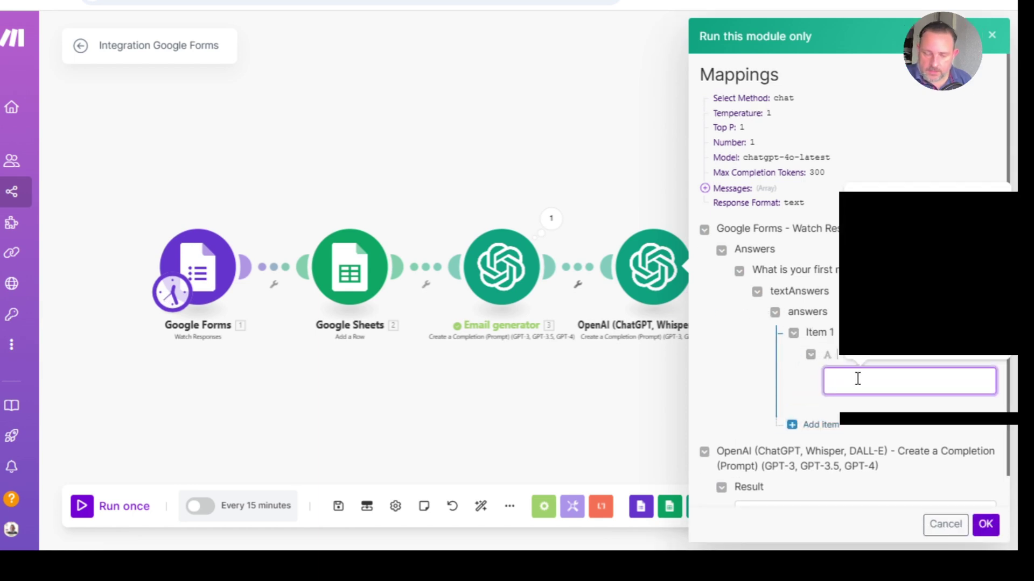
{"action": "type", "text": "Jeroen"}
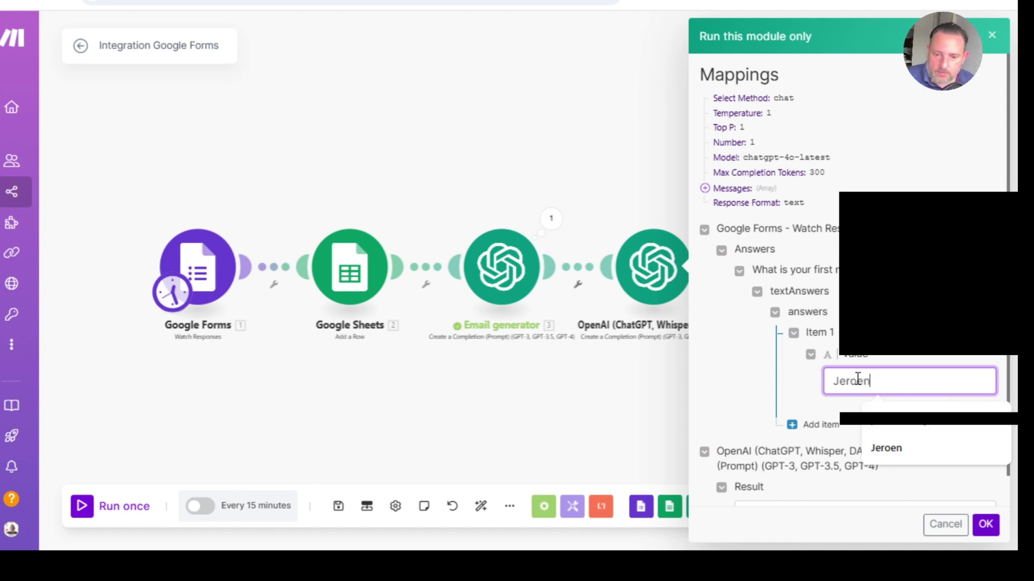
{"action": "left_click", "coordinate": [761, 413]}
{"action": "scroll", "coordinate": [745, 413], "scroll_direction": "down", "scroll_amount": 1}
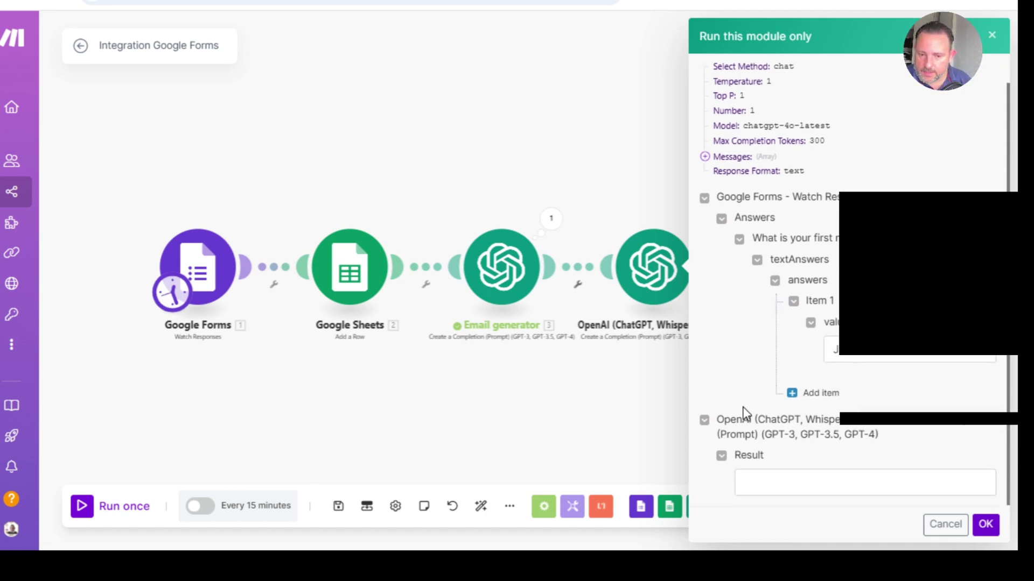
{"action": "left_click", "coordinate": [990, 526]}
{"action": "scroll", "coordinate": [883, 450], "scroll_direction": "up", "scroll_amount": 1}
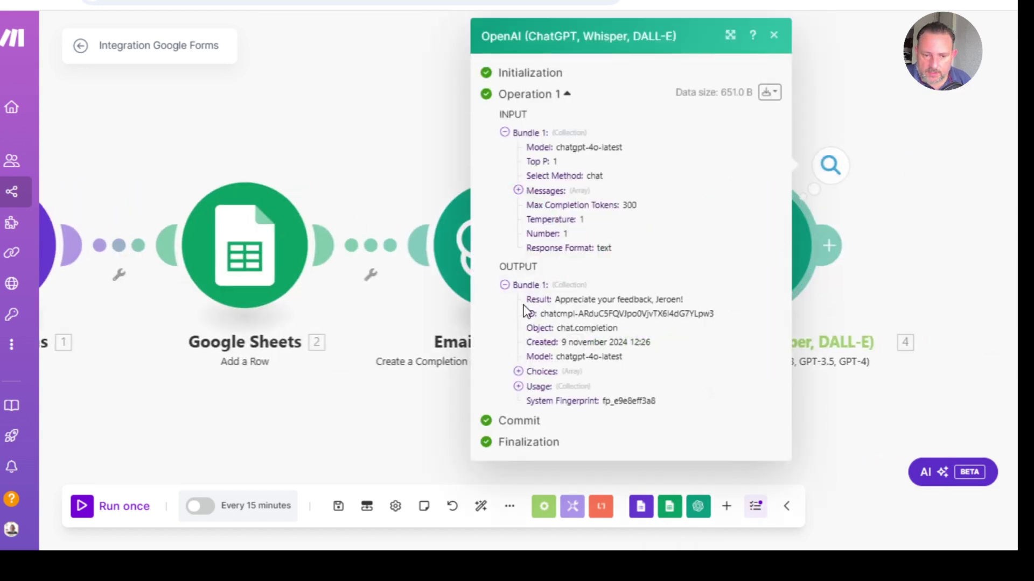
{"action": "left_click_drag", "start_coordinate": [563, 301], "coordinate": [686, 301]}
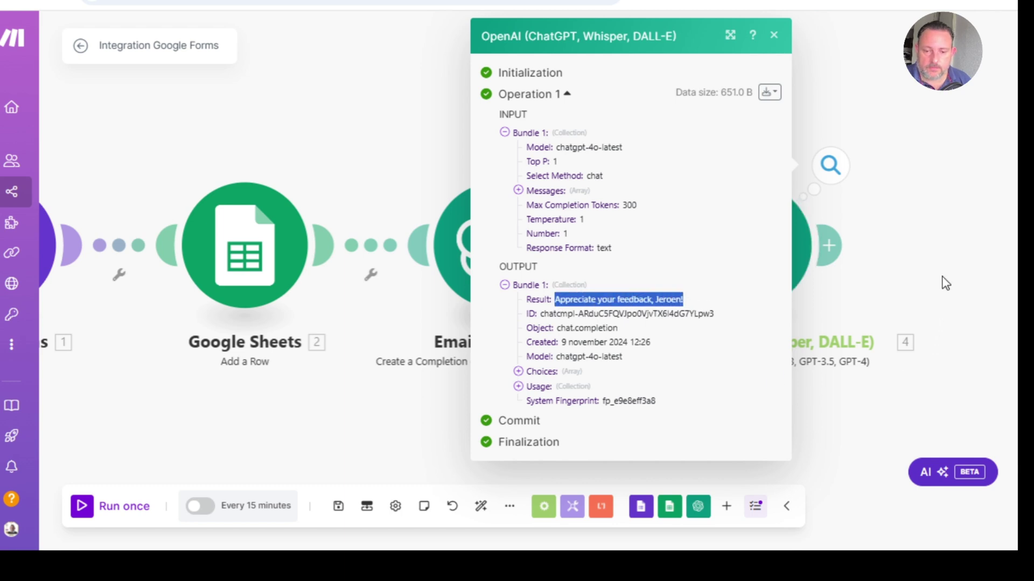
{"action": "left_click", "coordinate": [954, 235]}
Step: Add a Gmail Send an Email module after the second OpenAI module
{"action": "scroll", "coordinate": [824, 249], "scroll_direction": "down", "scroll_amount": 2}
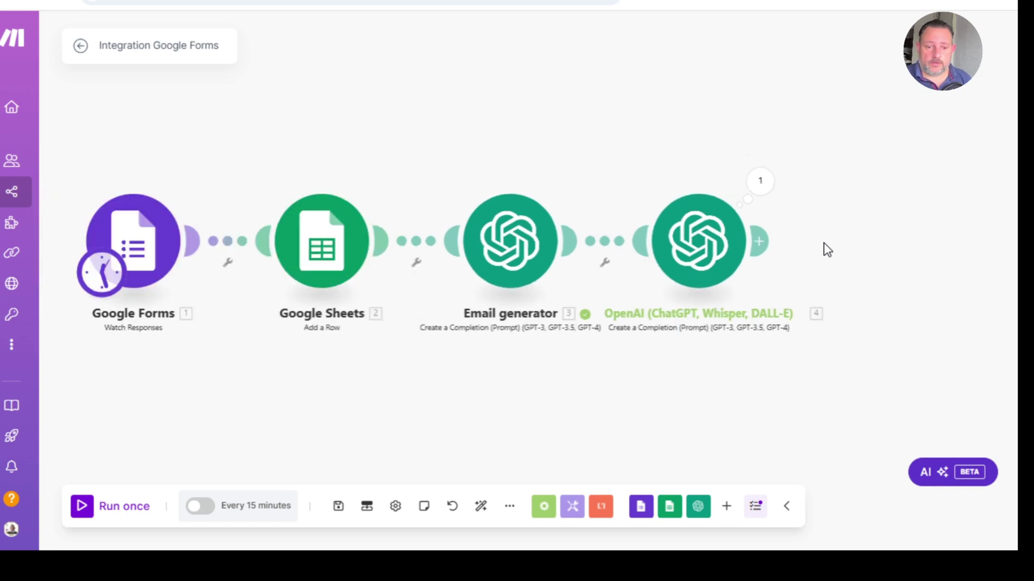
{"action": "scroll", "coordinate": [853, 253], "scroll_direction": "down", "scroll_amount": 1}
{"action": "left_click", "coordinate": [775, 242]}
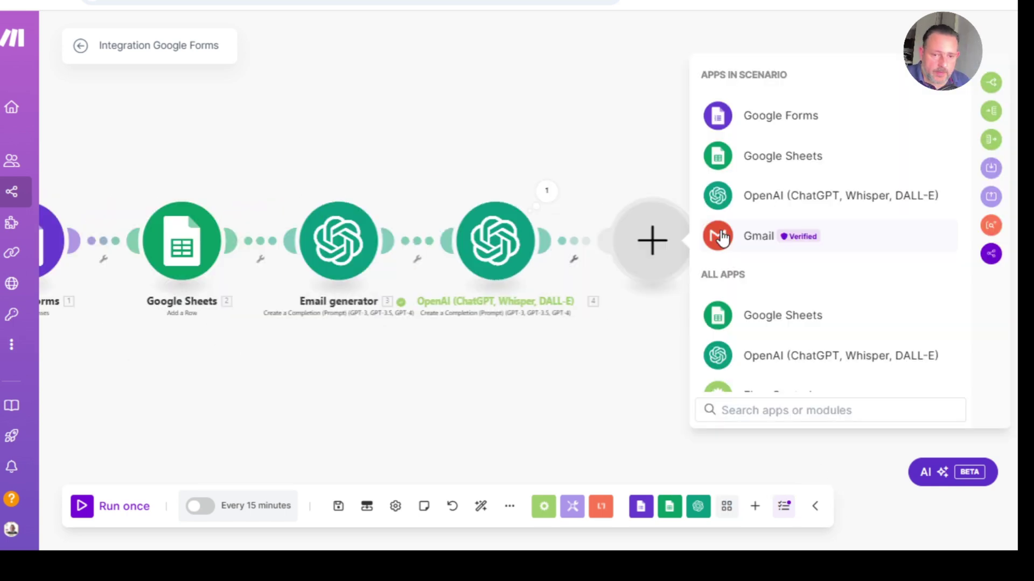
{"action": "left_click", "coordinate": [720, 236]}
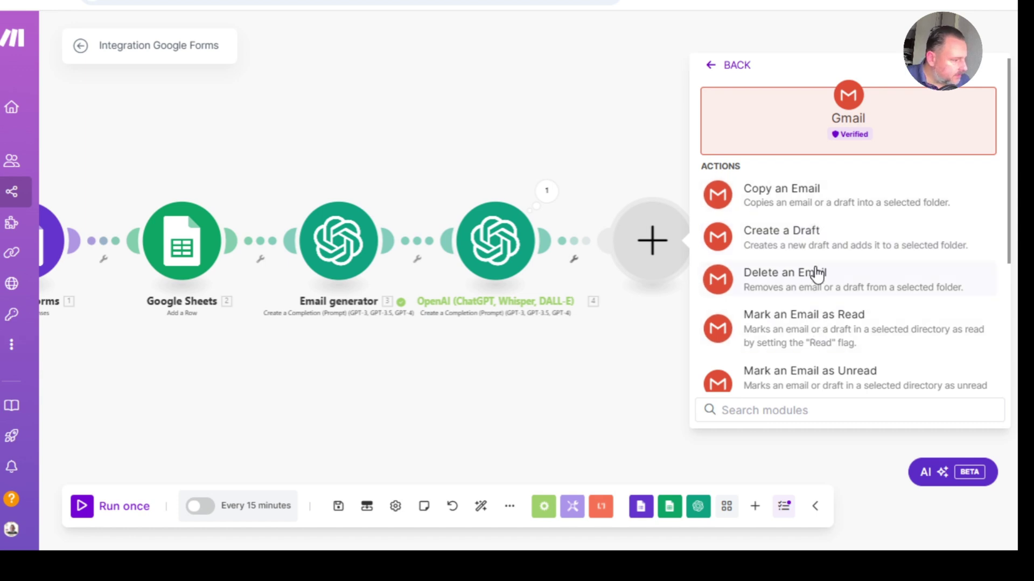
{"action": "scroll", "coordinate": [815, 272], "scroll_direction": "down", "scroll_amount": 4}
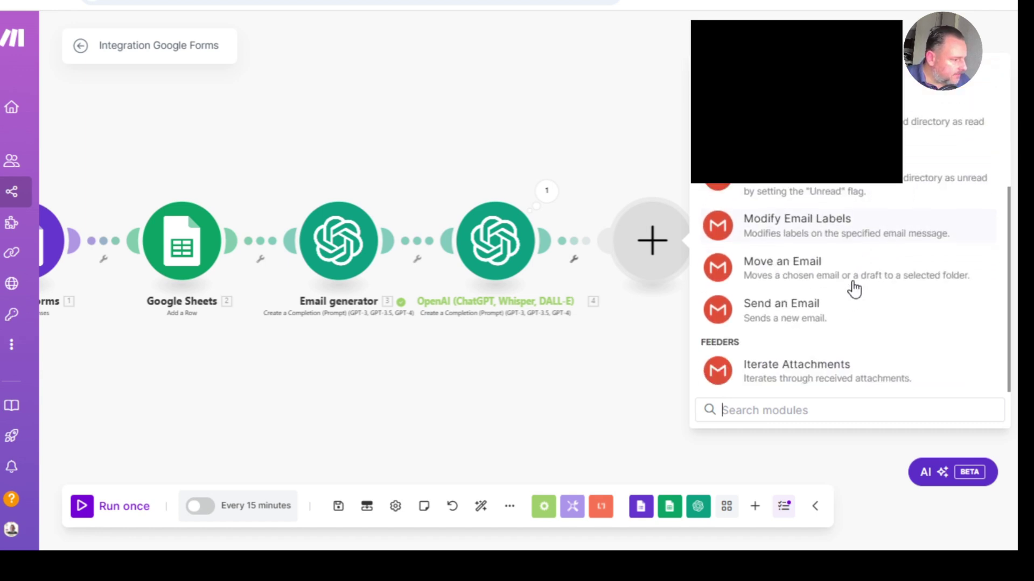
{"action": "left_click", "coordinate": [819, 309]}
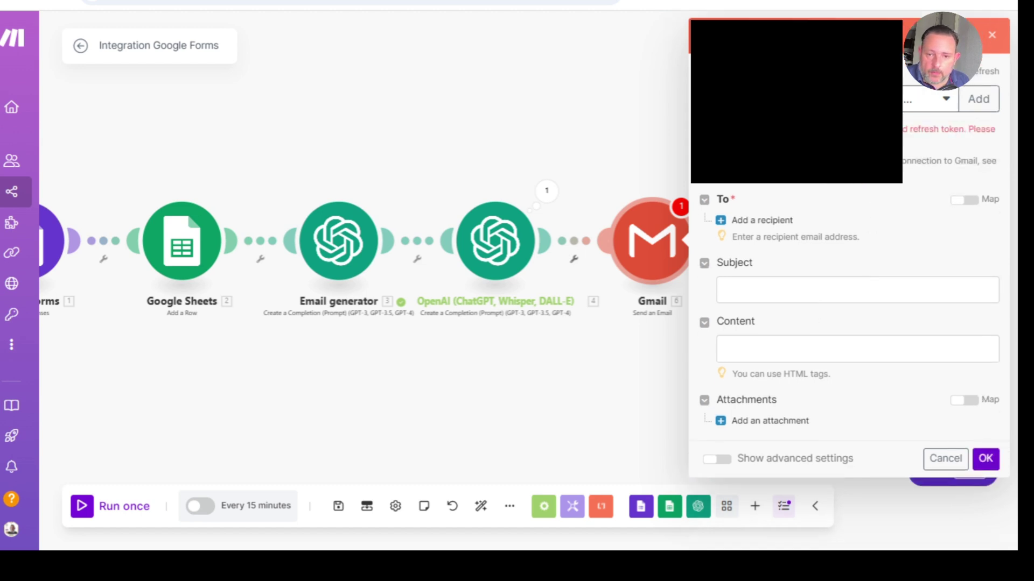
Step: Create a Gmail connection for the Send an Email module by signing in with Google and granting integromat.com access
{"action": "left_click", "coordinate": [979, 102]}
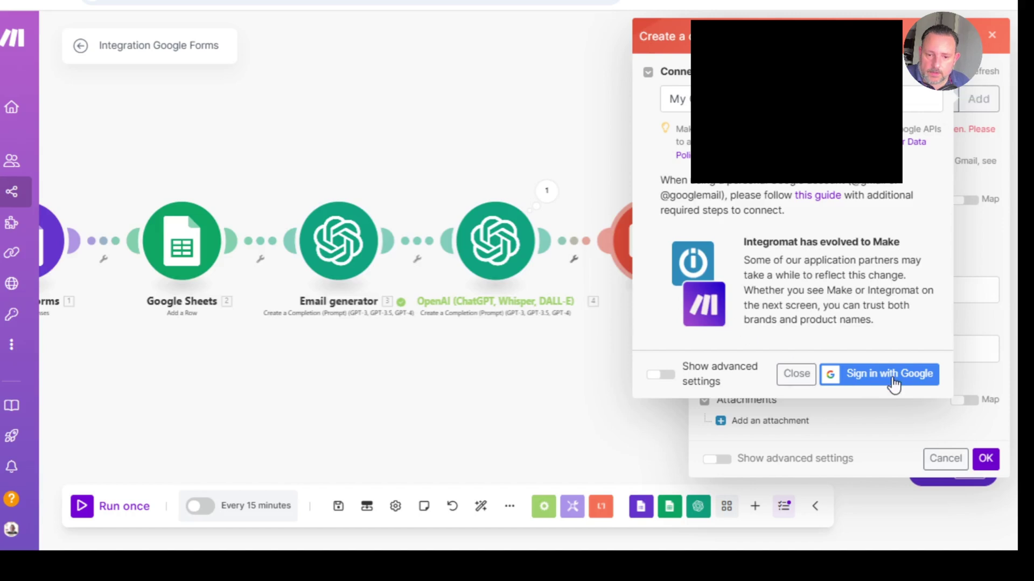
{"action": "left_click", "coordinate": [891, 376]}
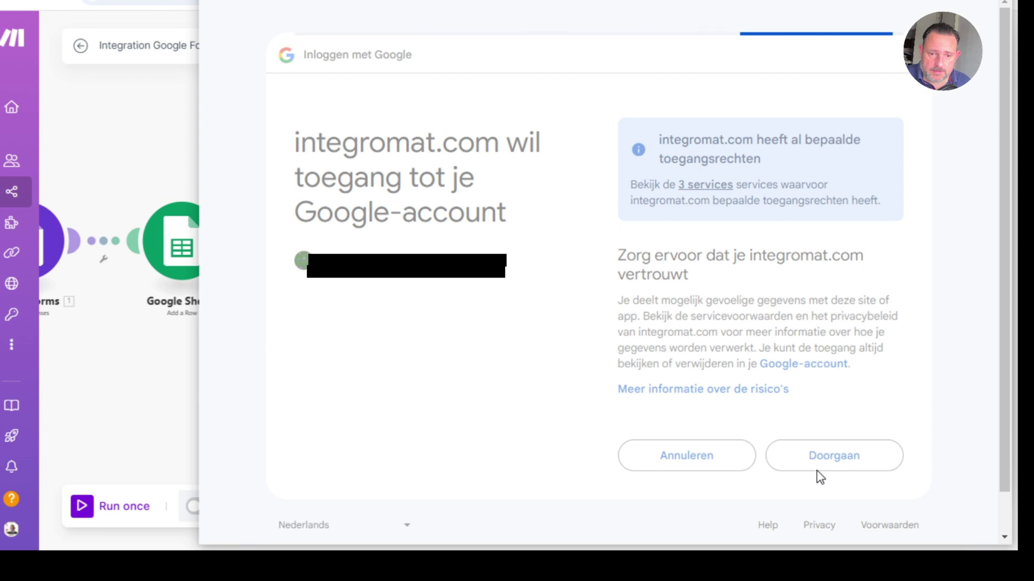
{"action": "left_click", "coordinate": [818, 471]}
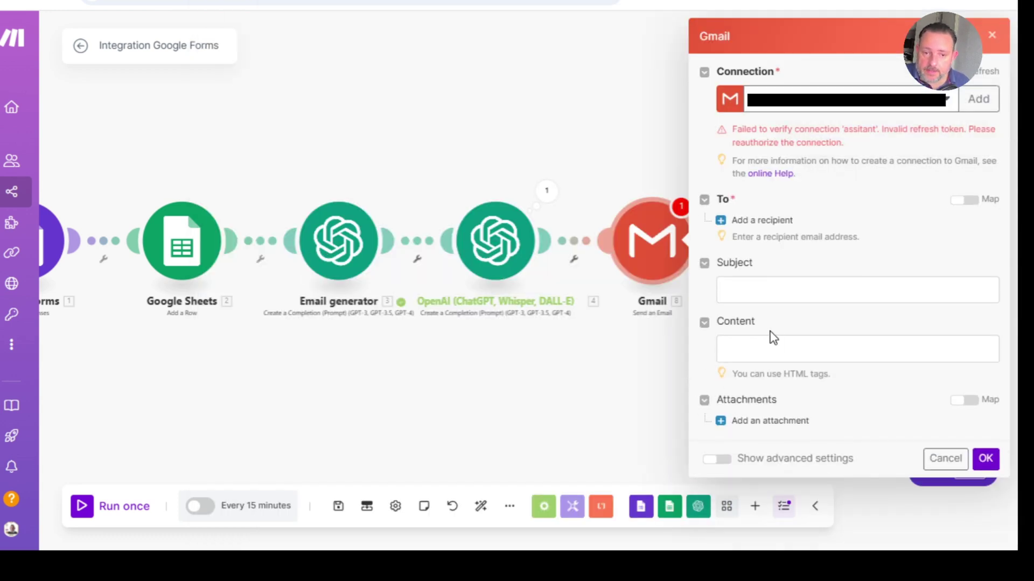
Step: Add a recipient to the Gmail module and map its address to the Google Forms "What is your email address?" answer value
{"action": "left_click", "coordinate": [718, 223]}
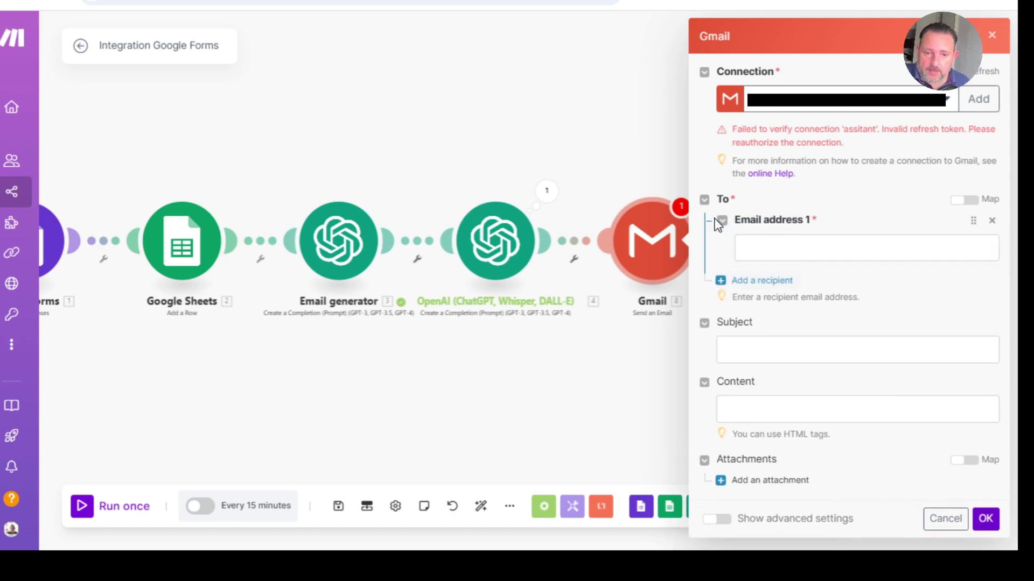
{"action": "left_click", "coordinate": [782, 245]}
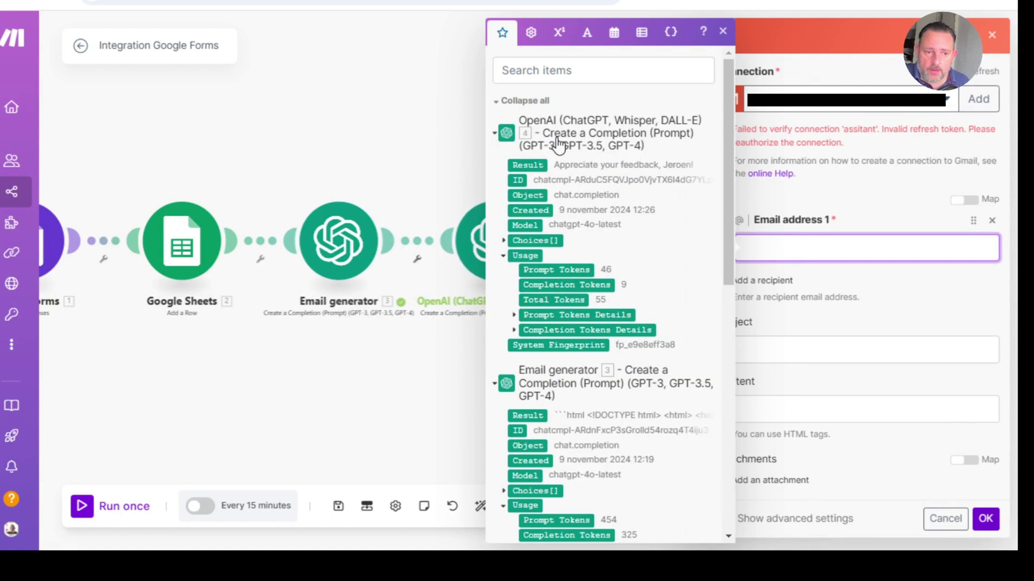
{"action": "scroll", "coordinate": [592, 178], "scroll_direction": "down", "scroll_amount": 7}
{"action": "scroll", "coordinate": [591, 179], "scroll_direction": "down", "scroll_amount": 3}
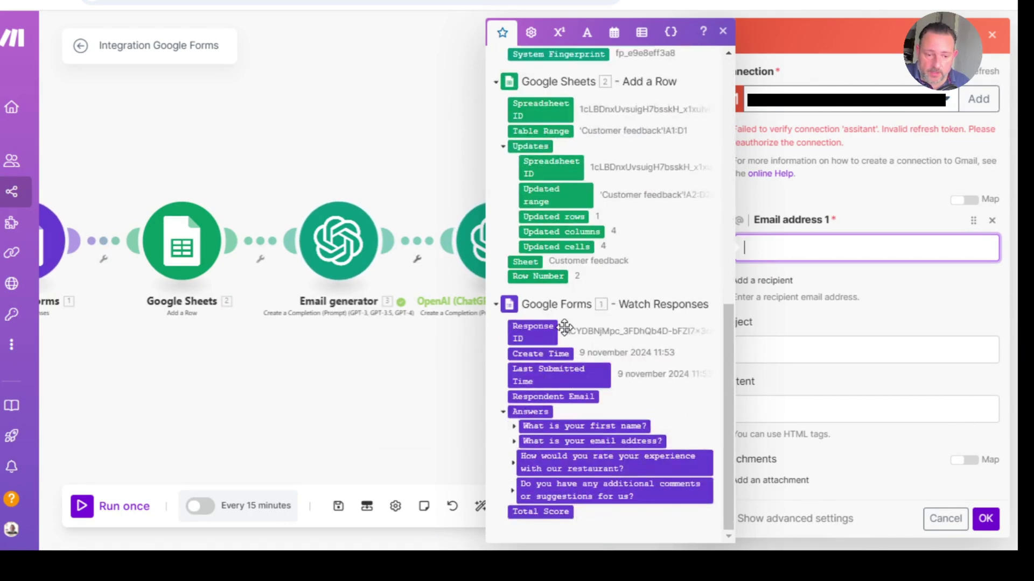
{"action": "left_click", "coordinate": [514, 441]}
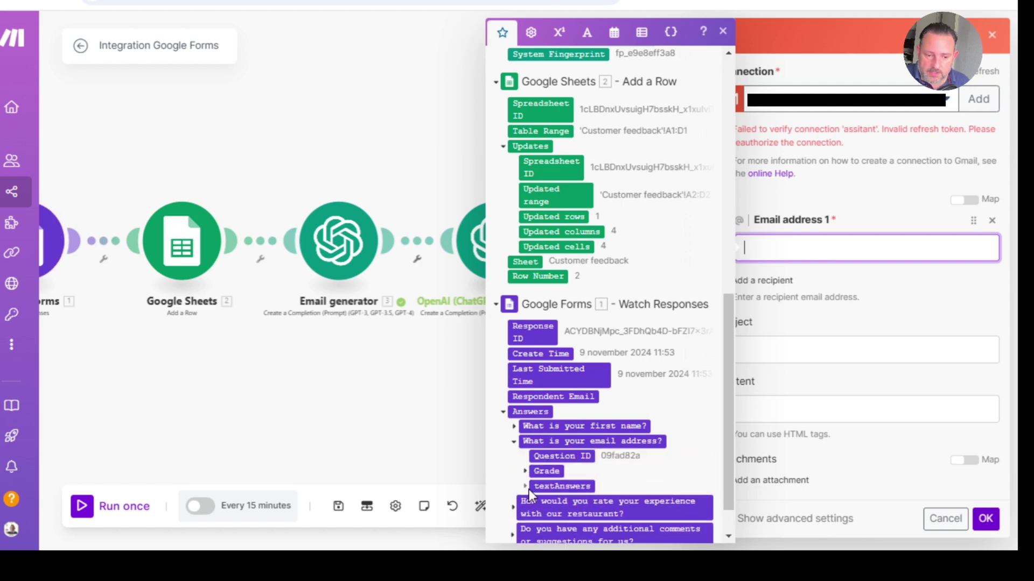
{"action": "left_click", "coordinate": [525, 487]}
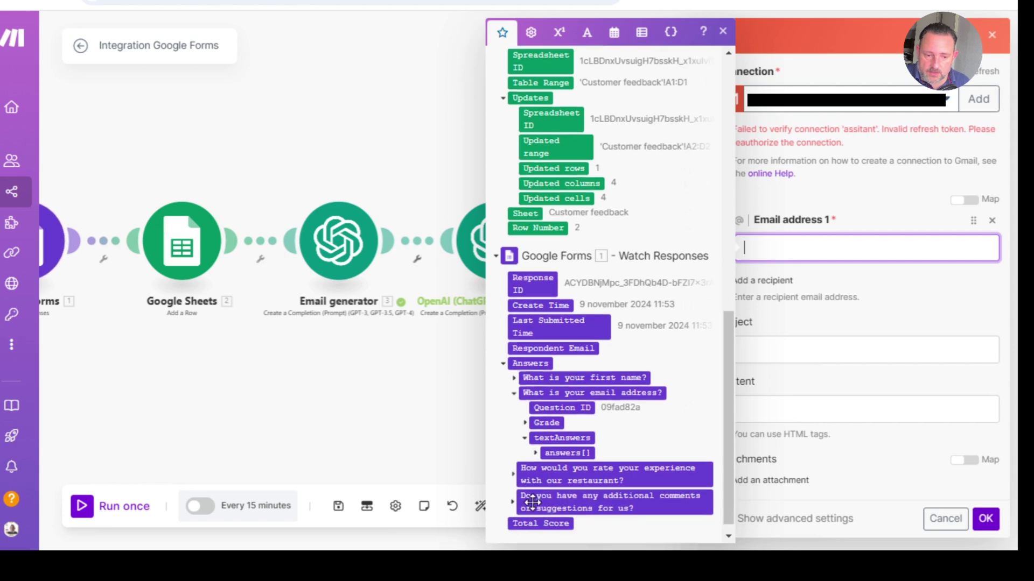
{"action": "scroll", "coordinate": [533, 430], "scroll_direction": "down", "scroll_amount": 1}
{"action": "left_click", "coordinate": [536, 442]}
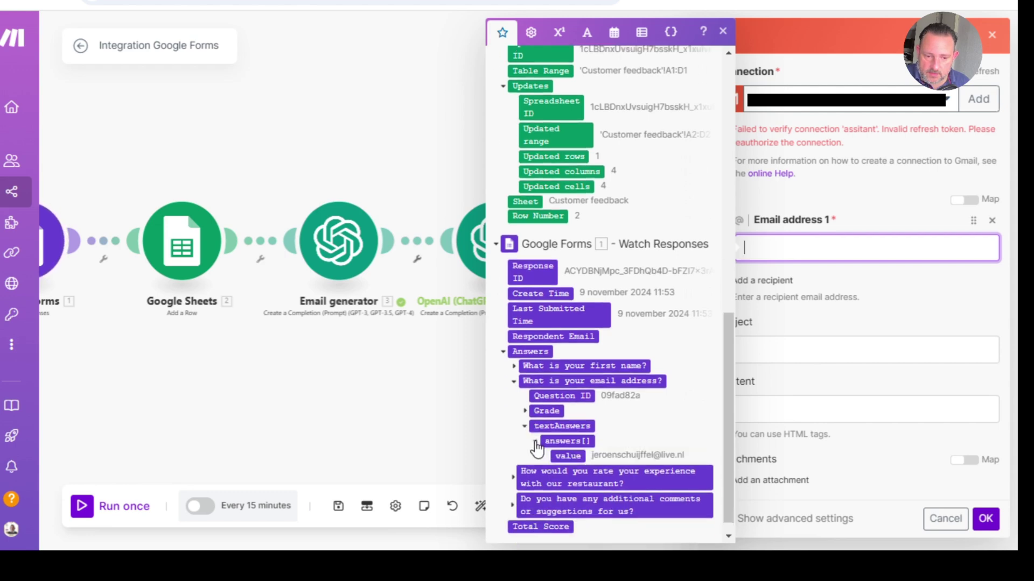
{"action": "left_click_drag", "start_coordinate": [564, 456], "coordinate": [808, 249]}
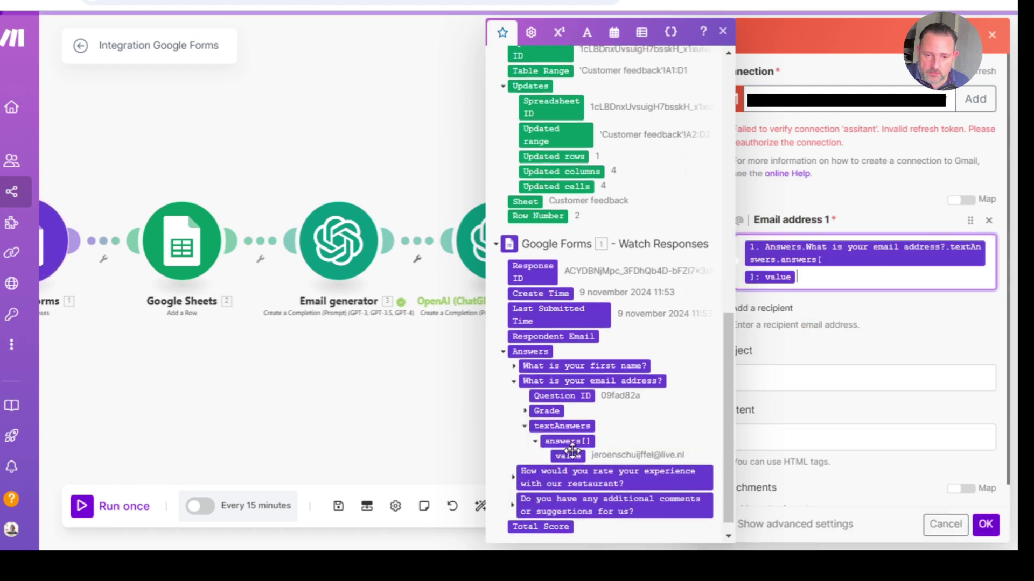
Step: Map the Gmail subject to the Result of the second OpenAI module (4)
{"action": "left_click", "coordinate": [843, 382]}
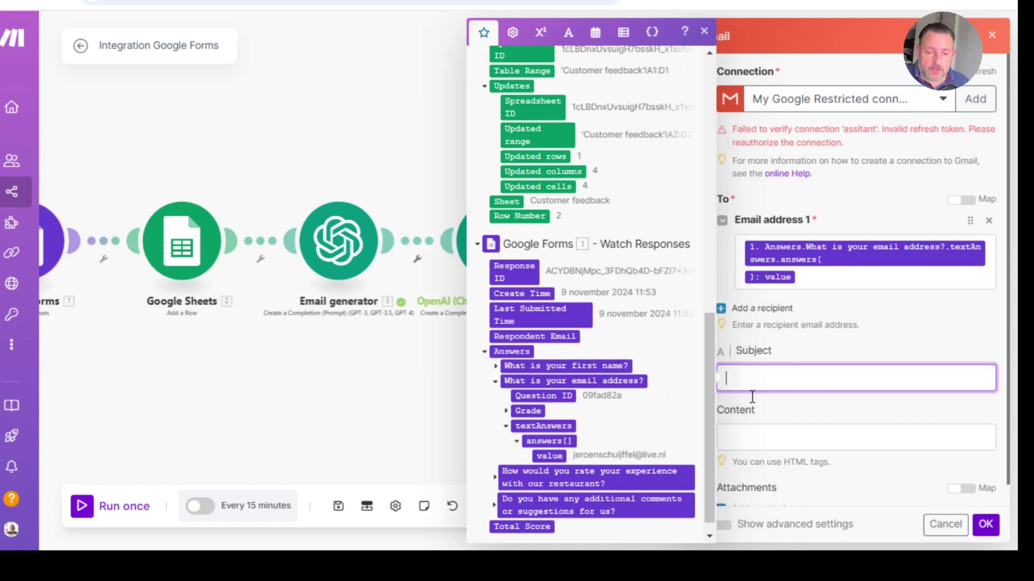
{"action": "scroll", "coordinate": [576, 377], "scroll_direction": "up", "scroll_amount": 5}
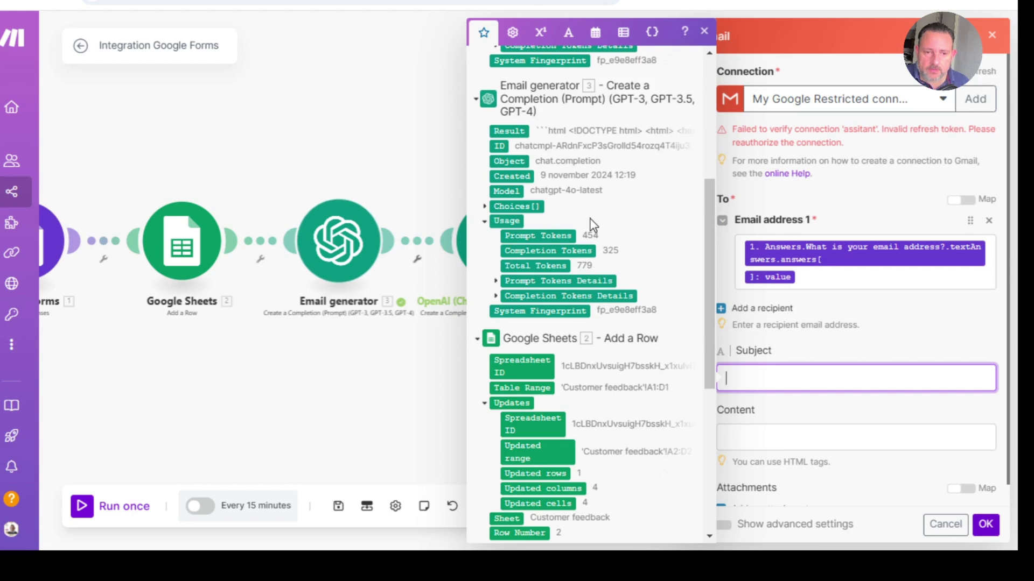
{"action": "scroll", "coordinate": [589, 218], "scroll_direction": "up", "scroll_amount": 5}
{"action": "scroll", "coordinate": [490, 226], "scroll_direction": "down", "scroll_amount": 3}
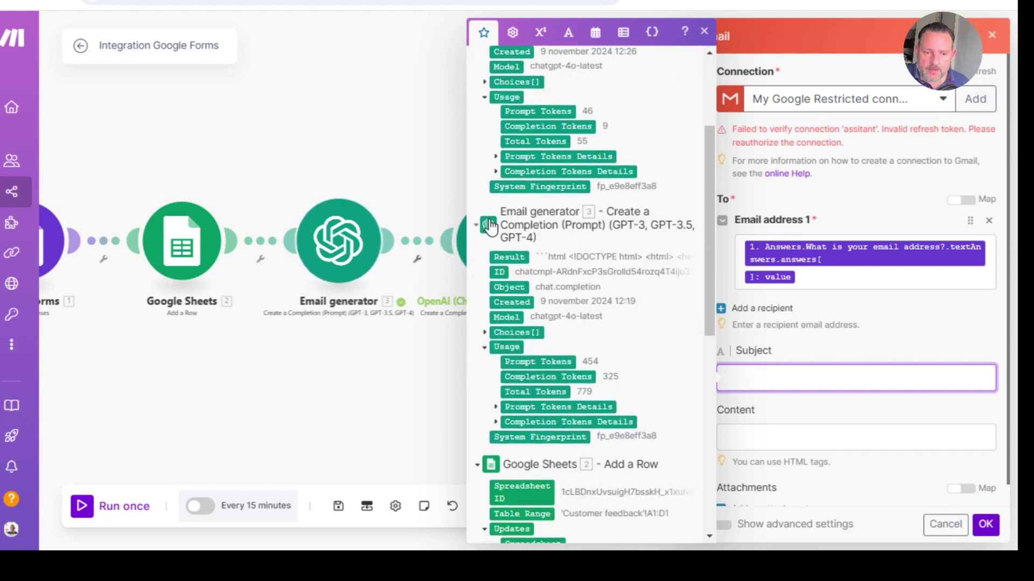
{"action": "scroll", "coordinate": [593, 299], "scroll_direction": "up", "scroll_amount": 3}
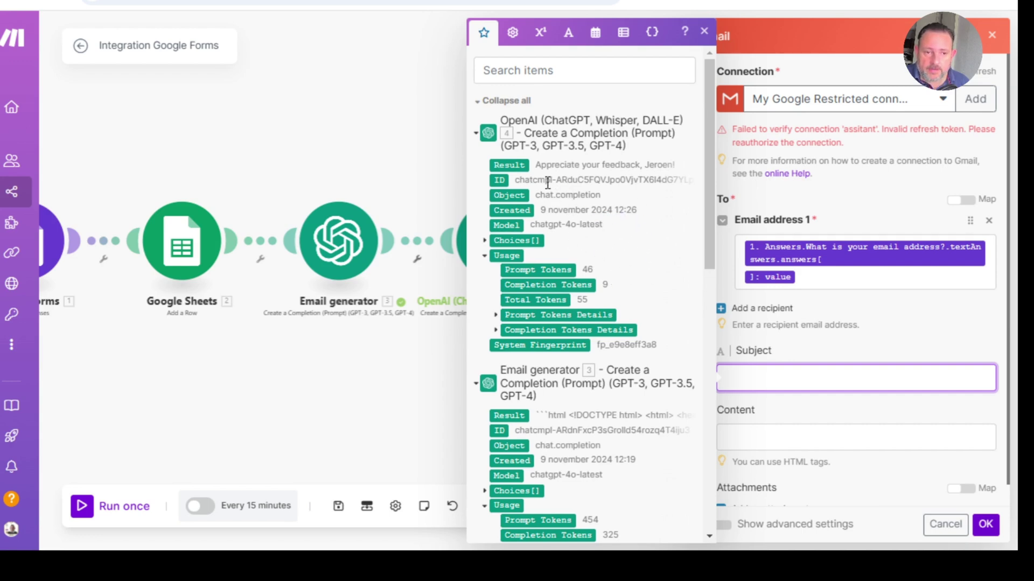
{"action": "left_click", "coordinate": [515, 164]}
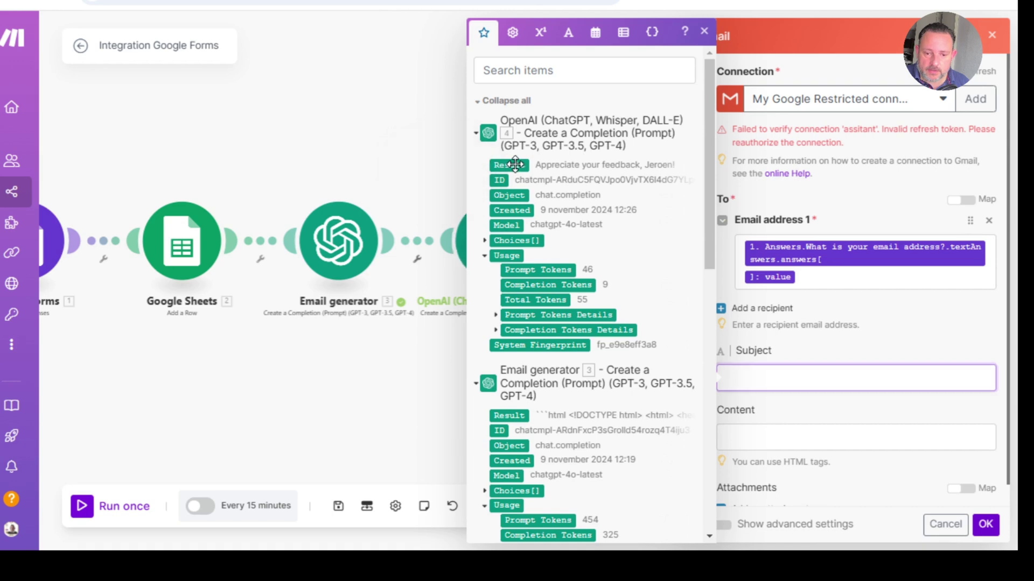
Step: Map the Gmail content to the Result of the Email generator module (3)
{"action": "scroll", "coordinate": [515, 164], "scroll_direction": "down", "scroll_amount": 3}
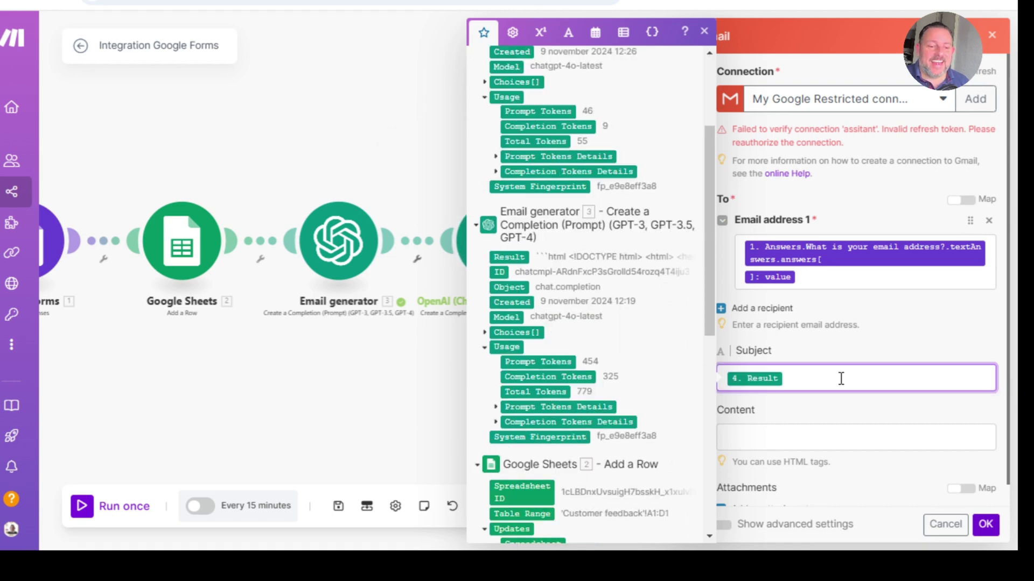
{"action": "left_click", "coordinate": [762, 445]}
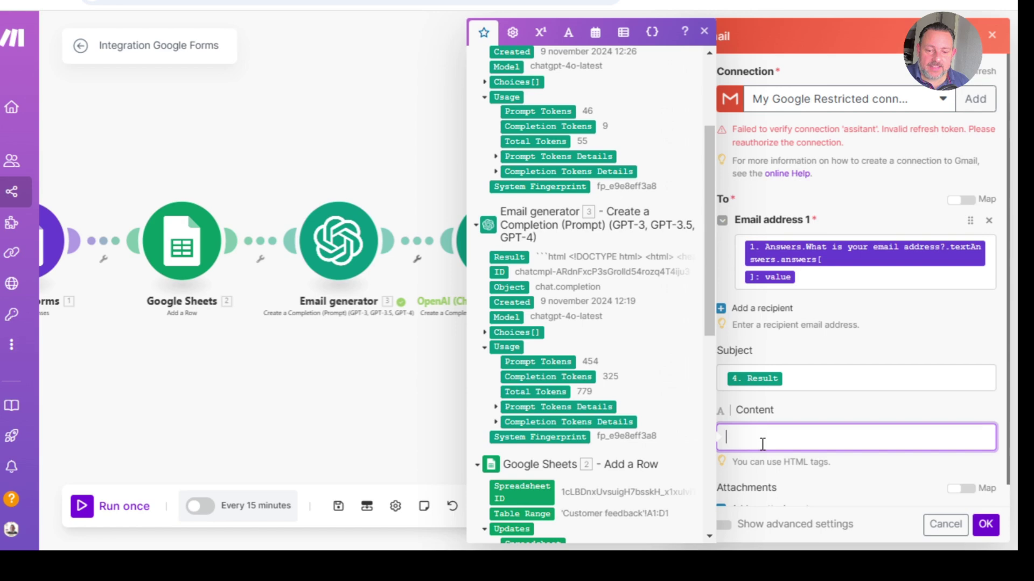
{"action": "left_click", "coordinate": [512, 259]}
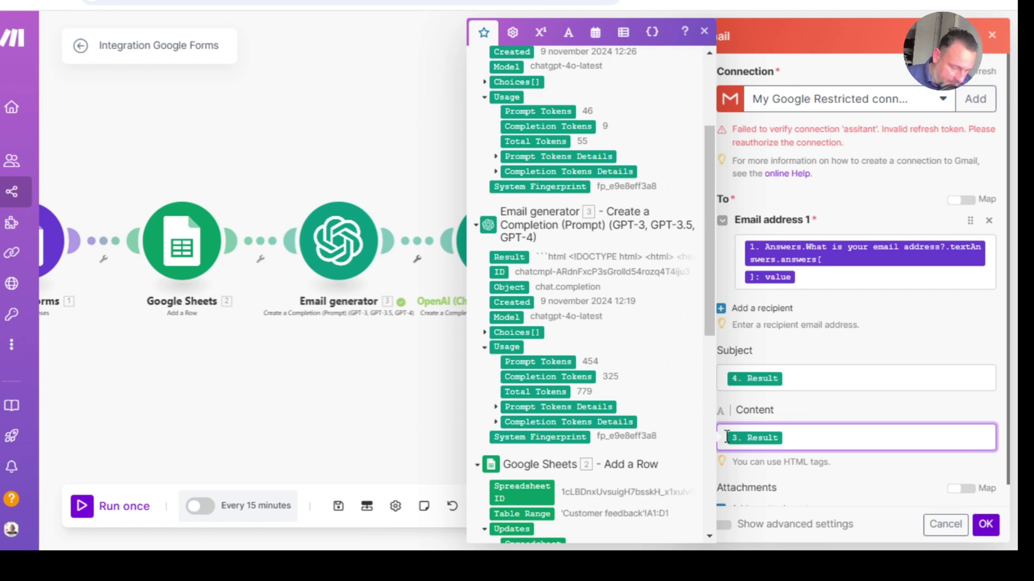
Step: Wrap the content's Result in two nested replace functions, the inner one replacing ```html with emptystring
{"action": "type", "text": "replace "}
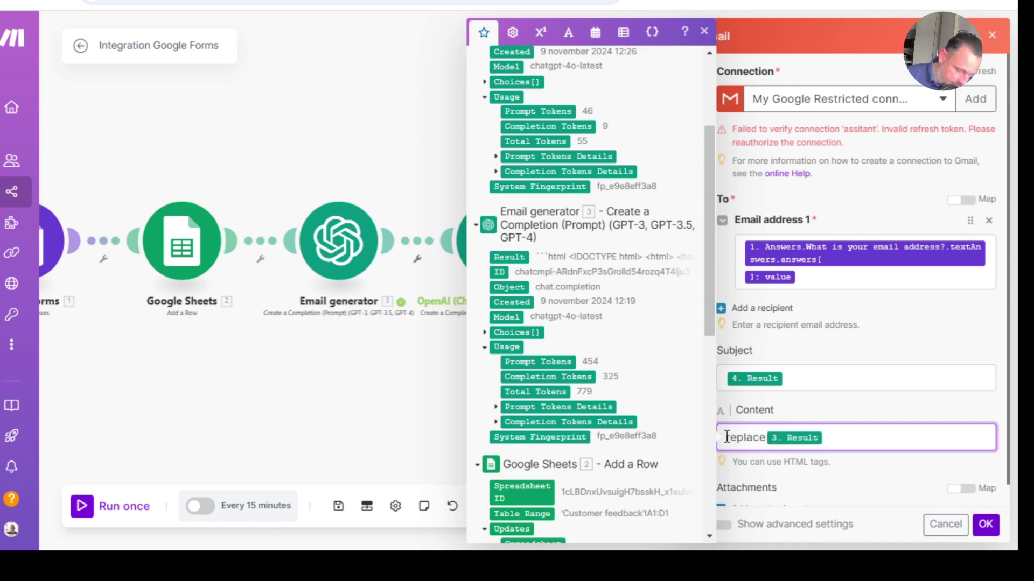
{"action": "type", "text": "("}
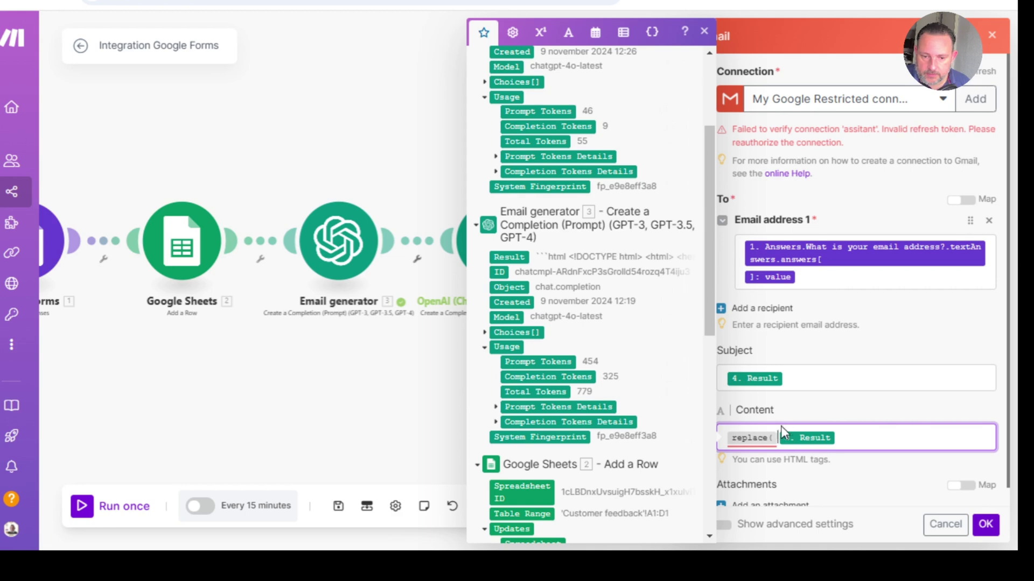
{"action": "mouse_move", "coordinate": [758, 437]}
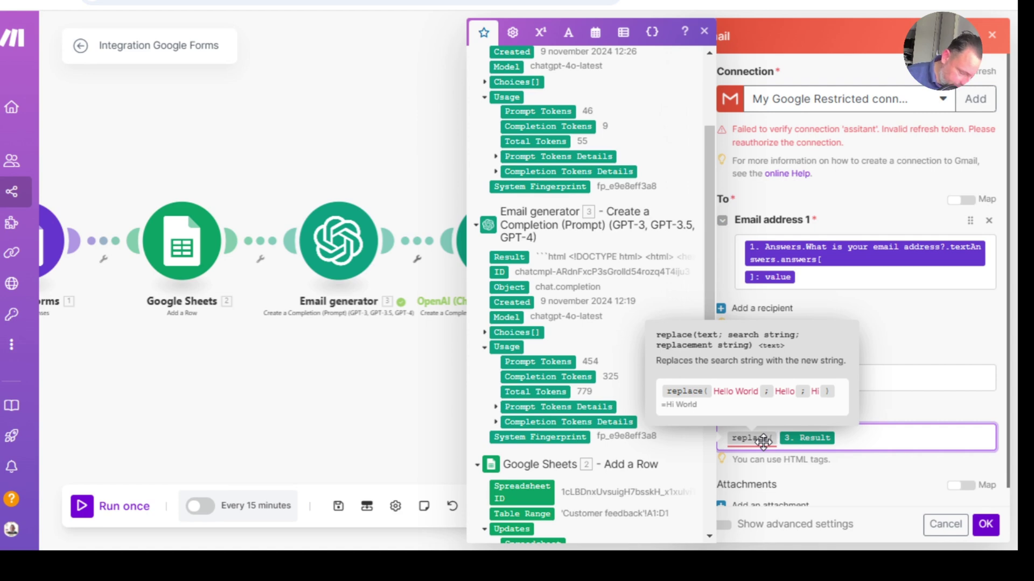
{"action": "type", "text": "replace"}
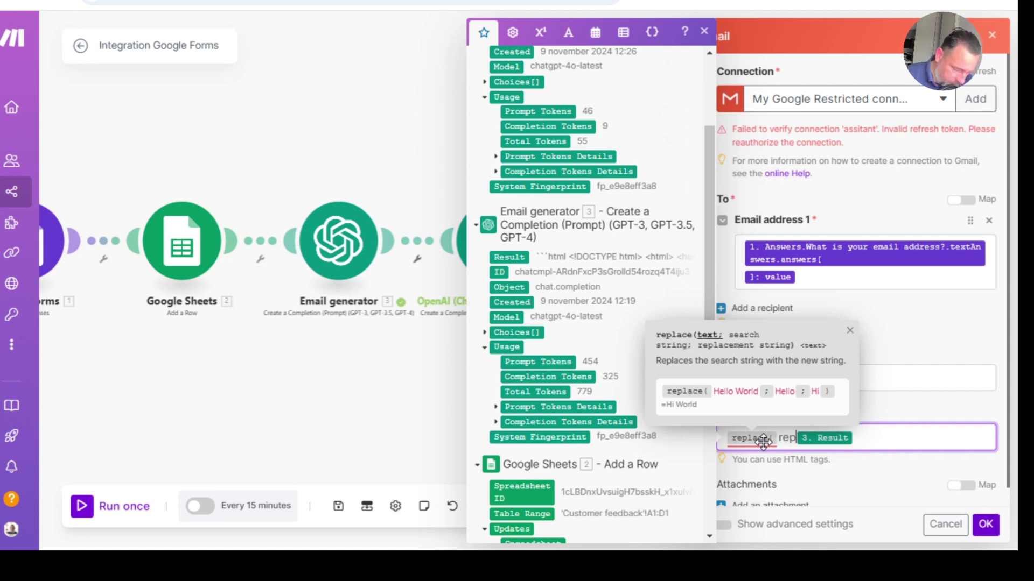
{"action": "key", "text": "Return"}
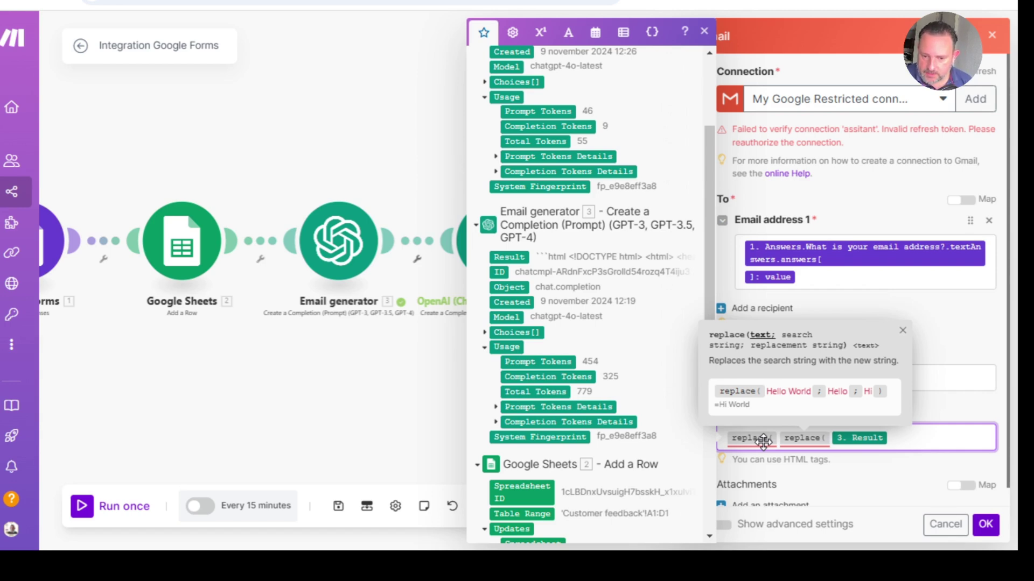
{"action": "type", "text": ";```html"}
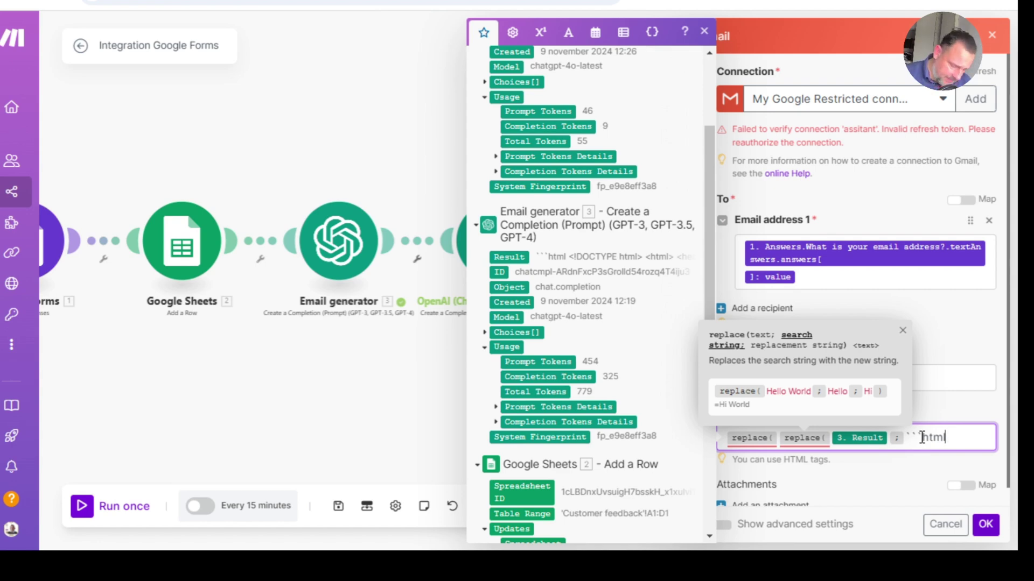
{"action": "type", "text": ";"}
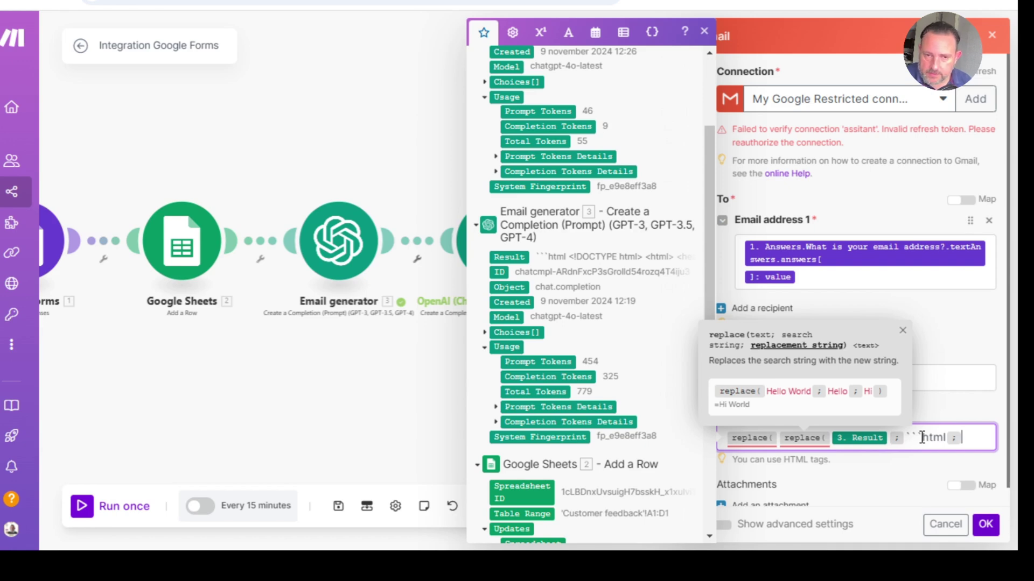
{"action": "left_click", "coordinate": [568, 33]}
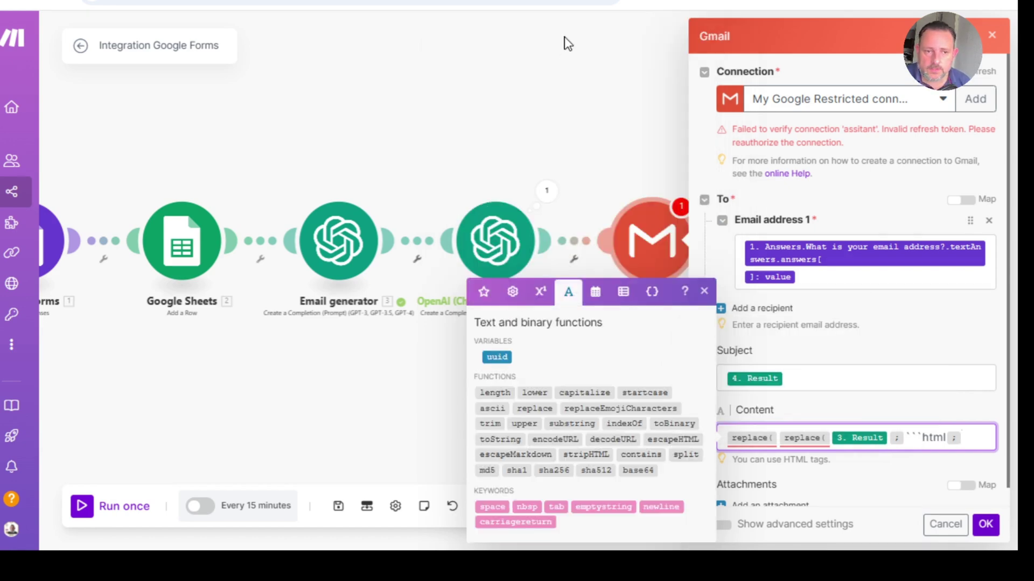
{"action": "left_click", "coordinate": [621, 508]}
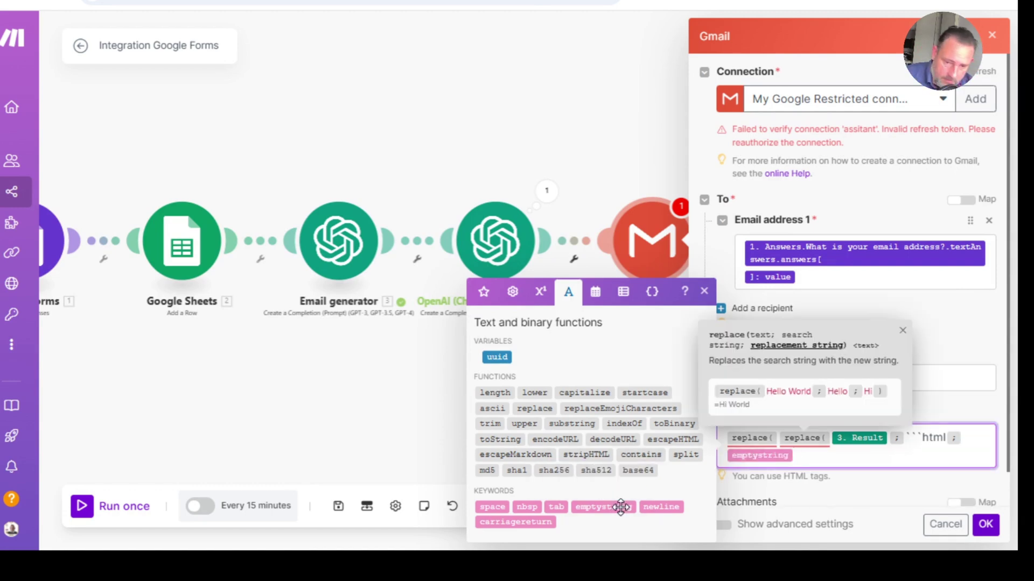
{"action": "type", "text": ") ; "}
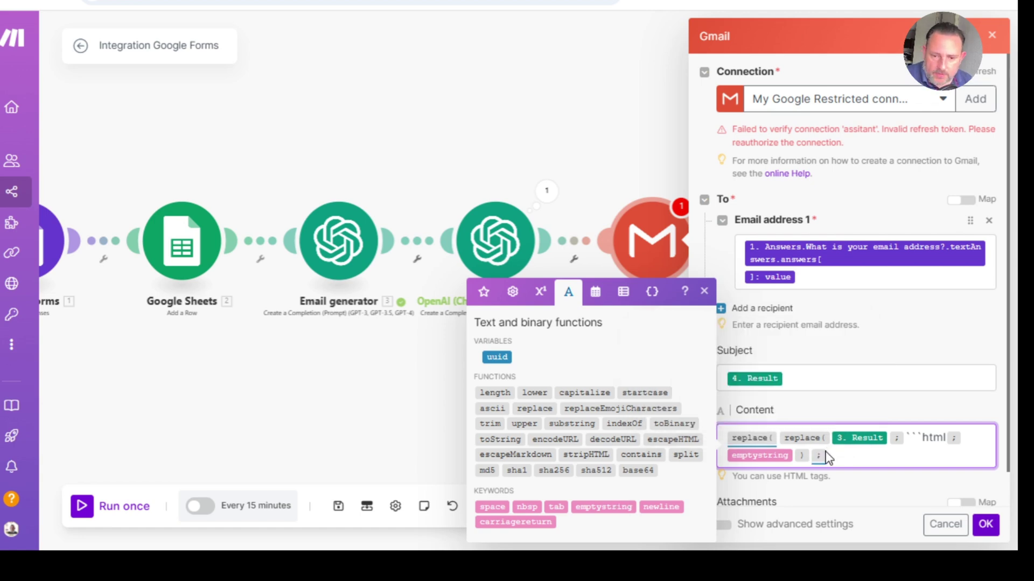
Step: Complete the outer replace function with ``` as the search string and emptystring as the replacement
{"action": "type", "text": "```"}
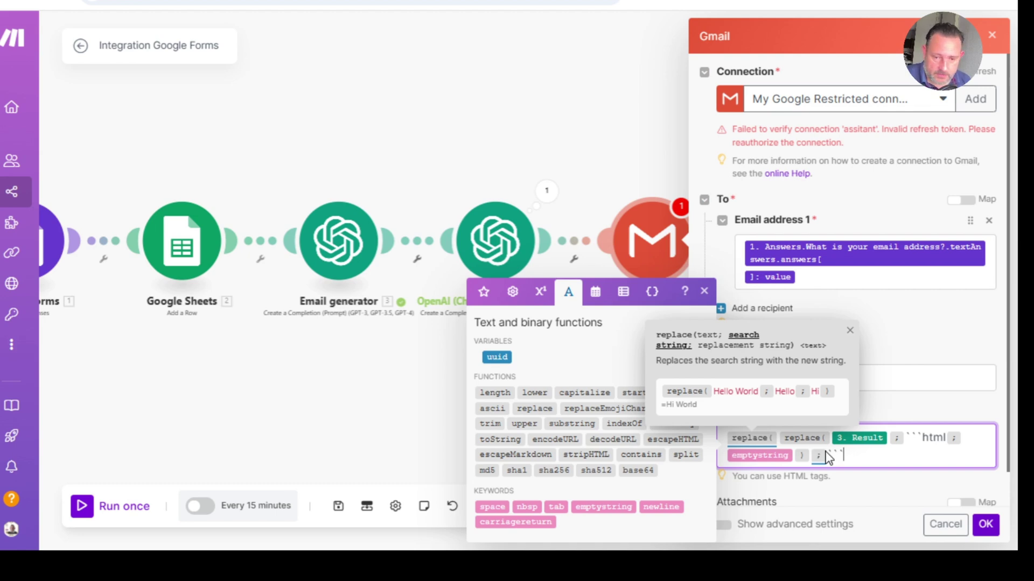
{"action": "type", "text": ";"}
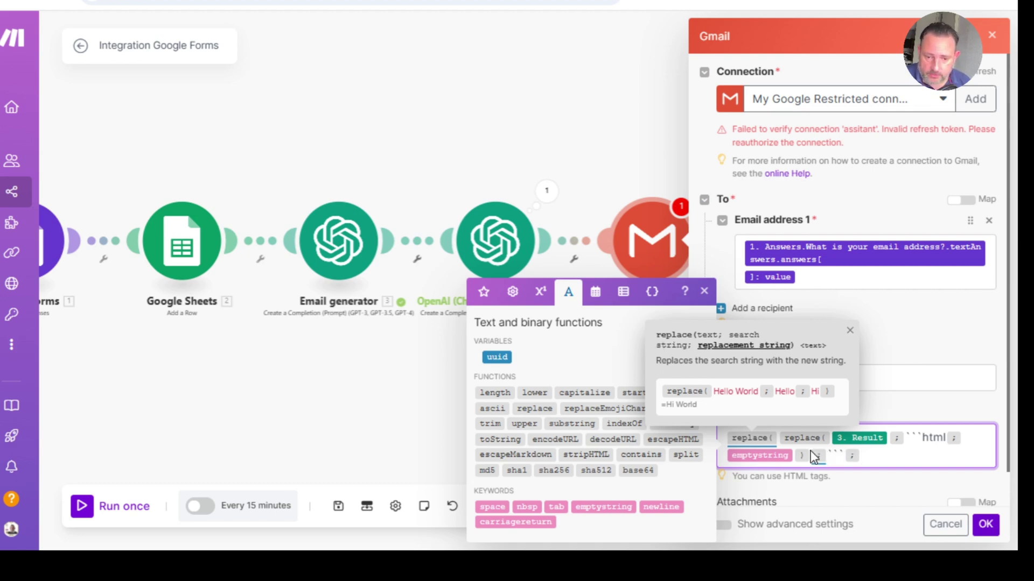
{"action": "left_click", "coordinate": [604, 507]}
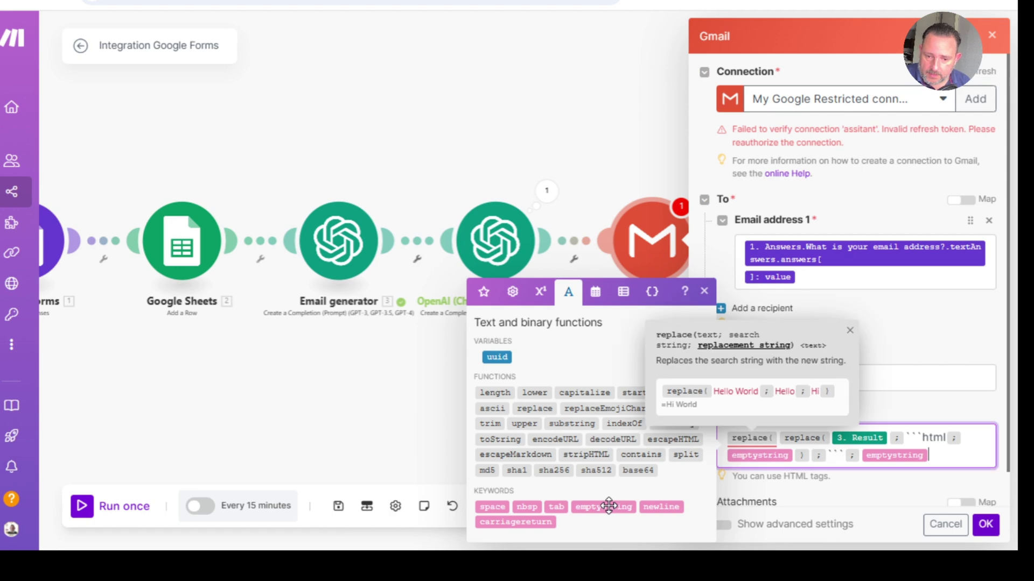
{"action": "type", "text": ")"}
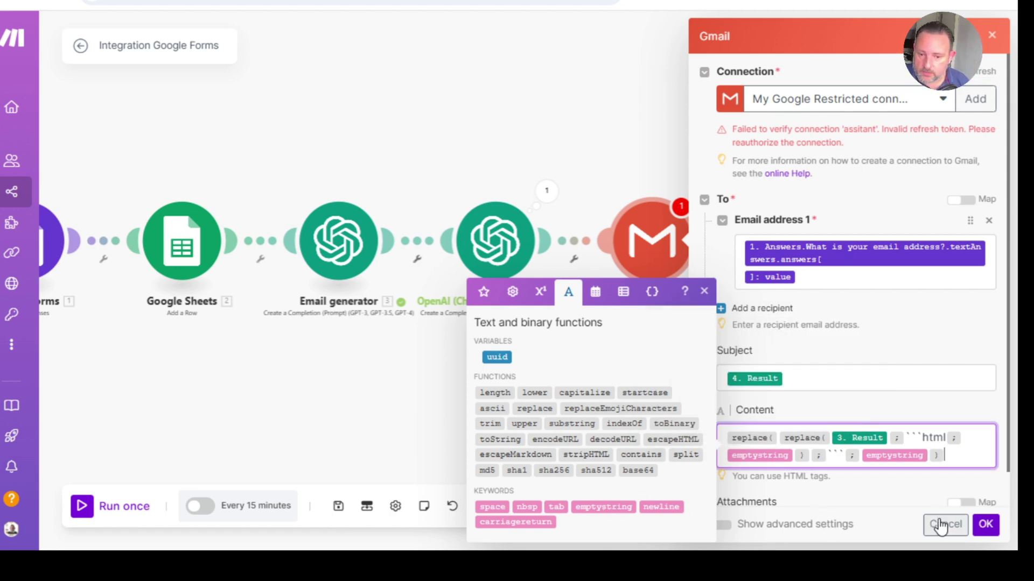
Step: Confirm the Gmail module's settings and save the scenario
{"action": "left_click", "coordinate": [985, 527]}
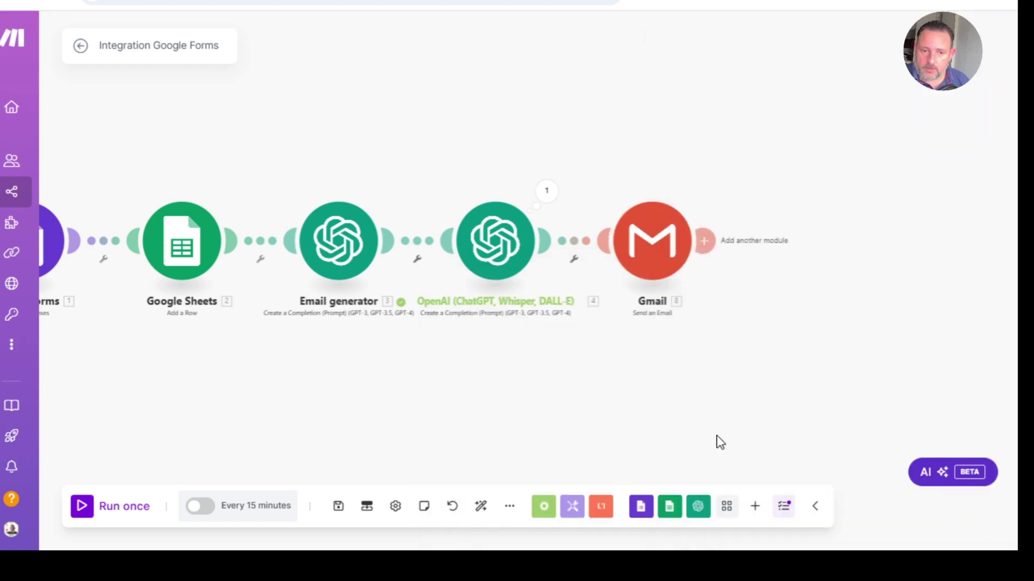
{"action": "left_click_drag", "start_coordinate": [592, 387], "coordinate": [722, 392]}
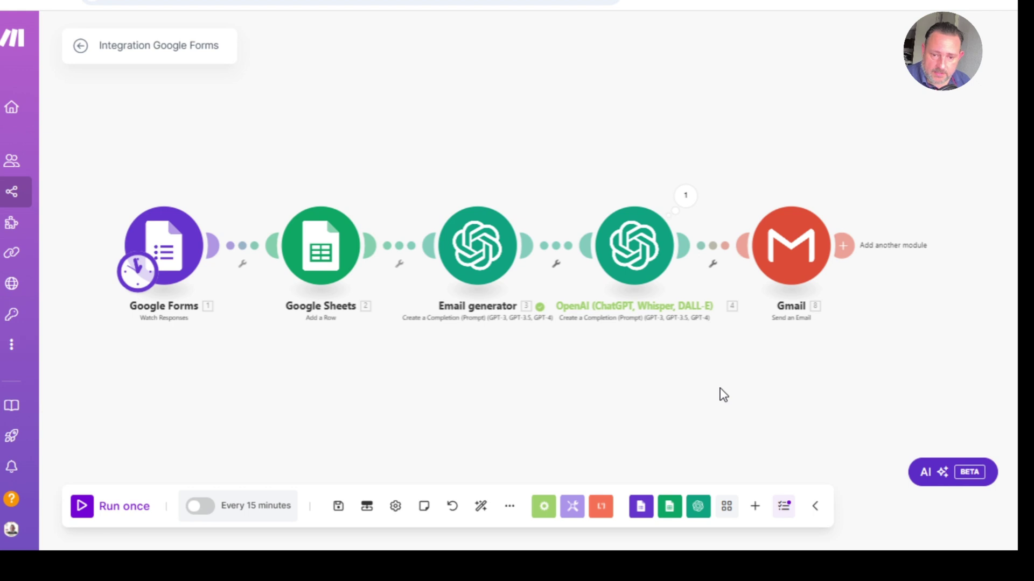
{"action": "key", "text": "ctrl+s"}
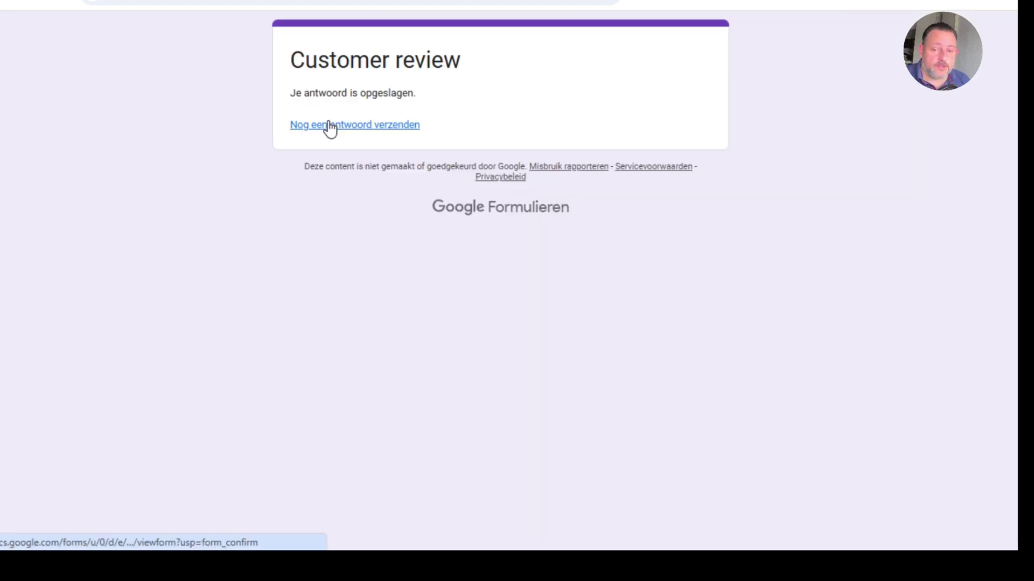
Step: Start another Customer review response, entering the reviewer's first name and email address and rating the experience Good
{"action": "left_click", "coordinate": [330, 126]}
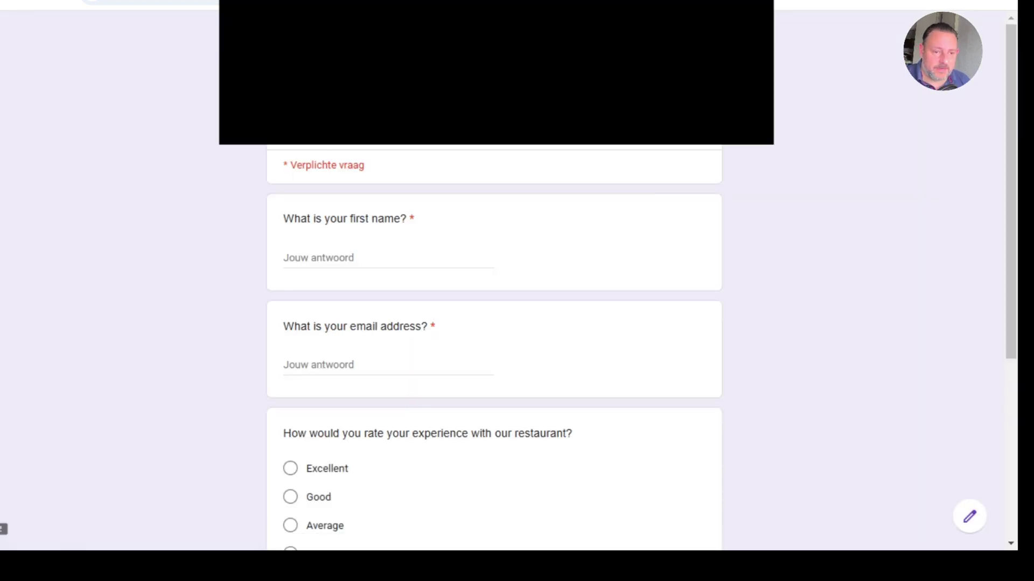
{"action": "left_click", "coordinate": [332, 258]}
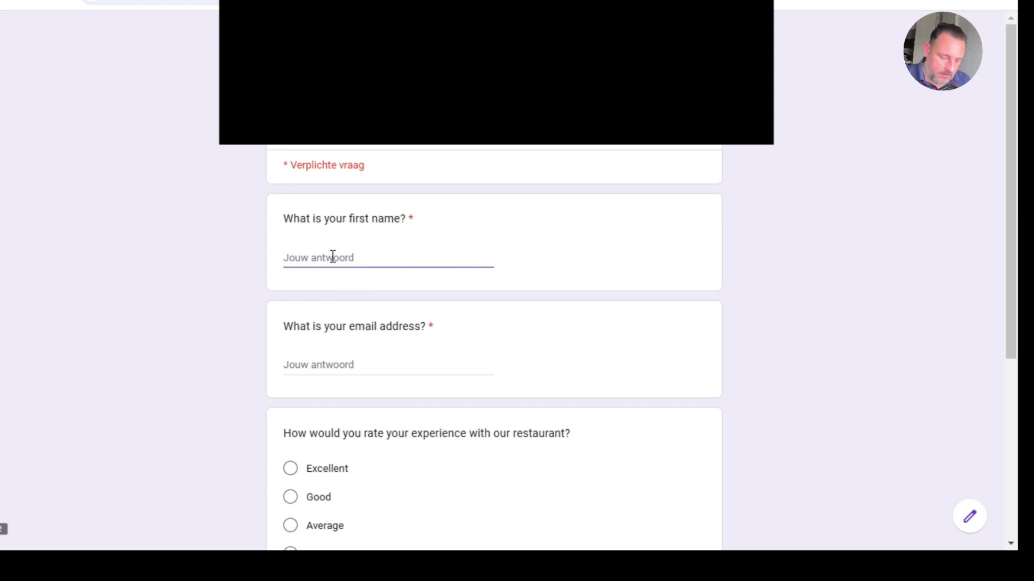
{"action": "type", "text": "J"}
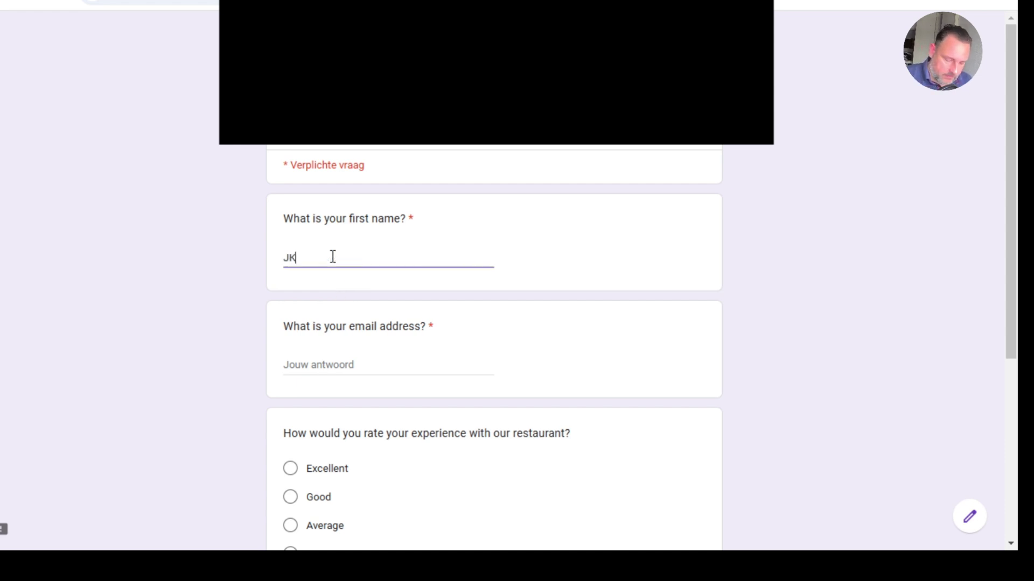
{"action": "type", "text": "eroen"}
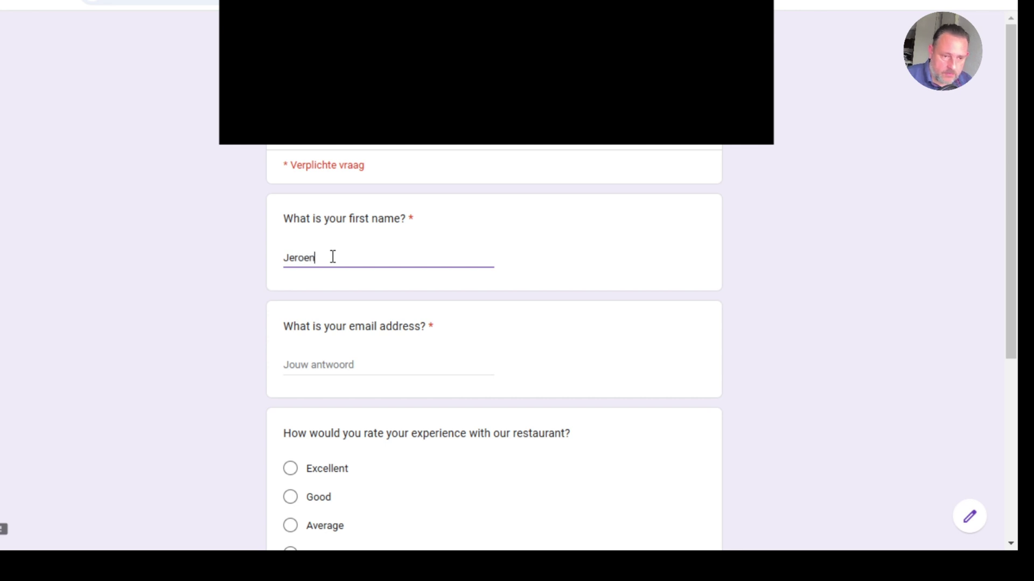
{"action": "key", "text": "Tab"}
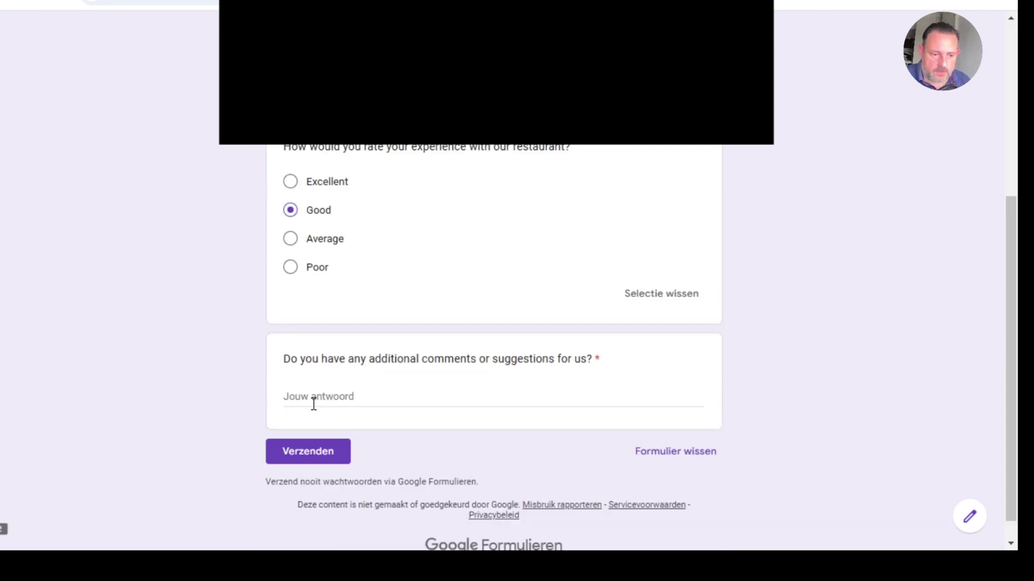
Step: Enter the comment "I like the way you guys are serving your customers! Great restaurant!" and submit the review form
{"action": "left_click", "coordinate": [314, 403]}
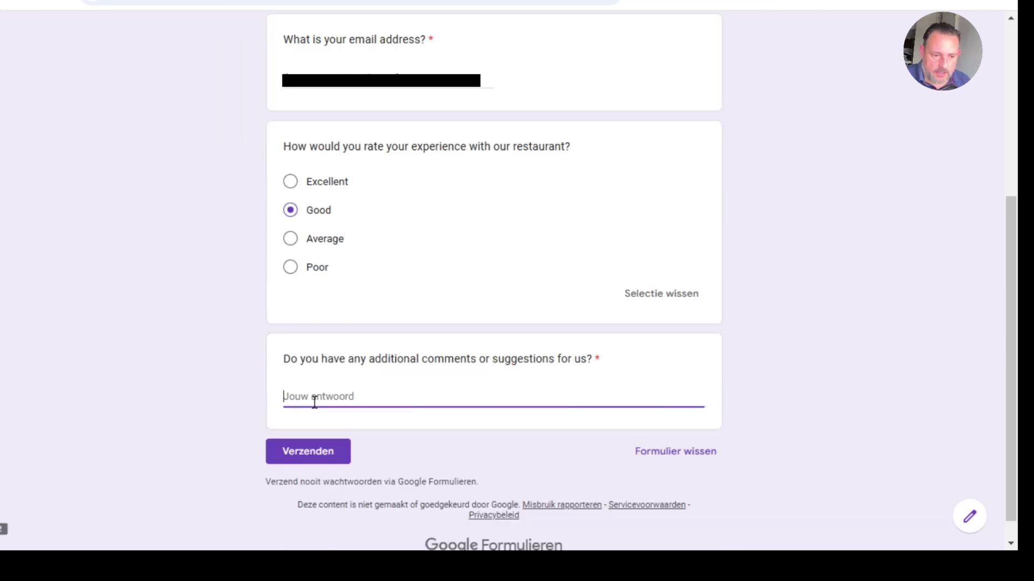
{"action": "type", "text": "I l"}
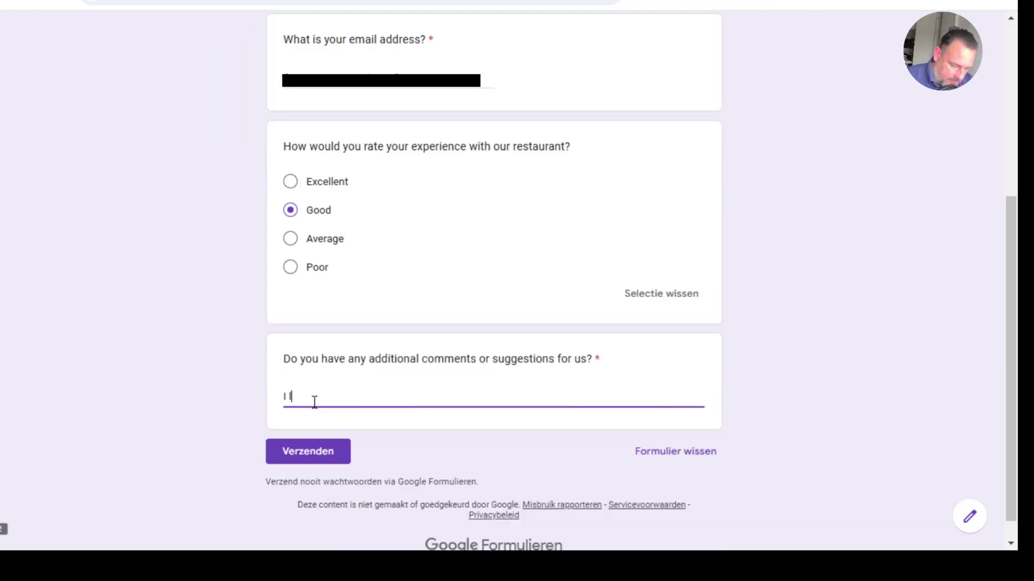
{"action": "type", "text": "ike the way"}
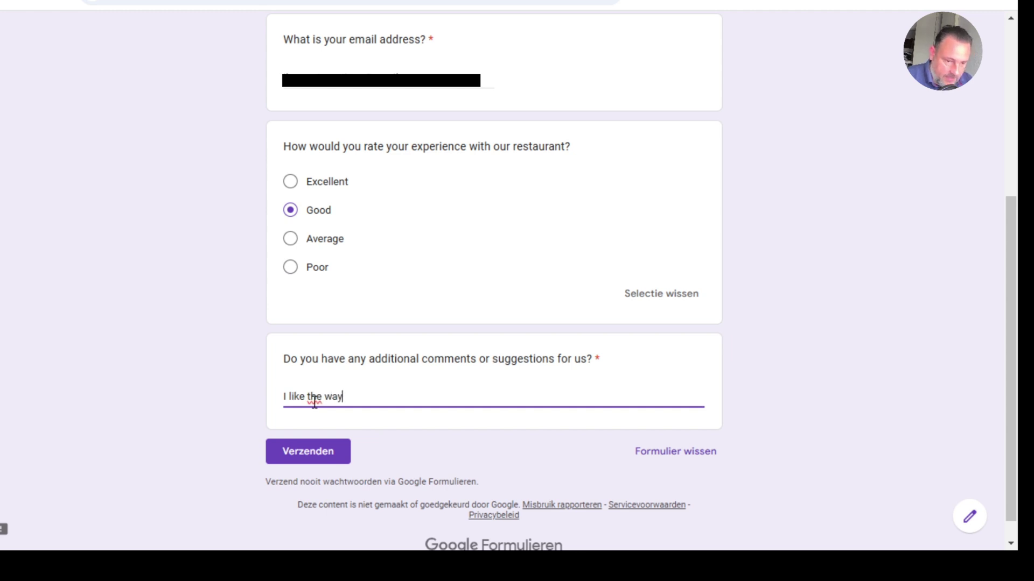
{"action": "type", "text": " you"}
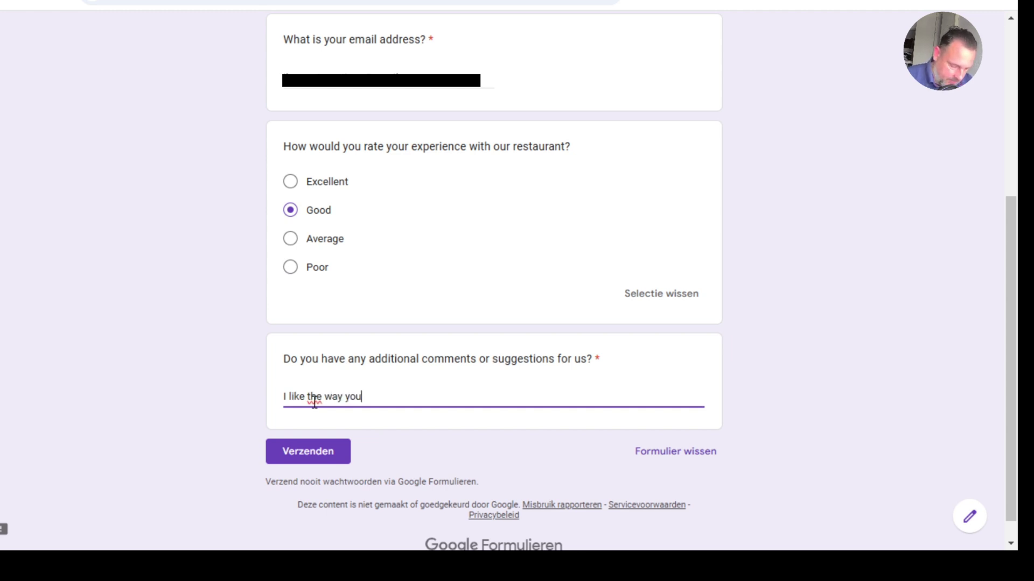
{"action": "type", "text": " guys are servi"}
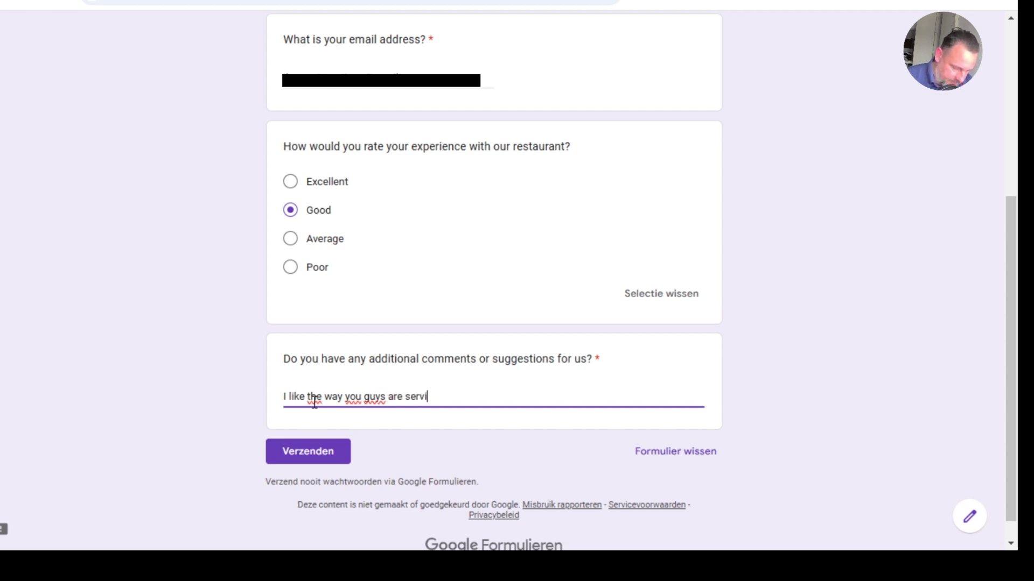
{"action": "type", "text": "ng your c"}
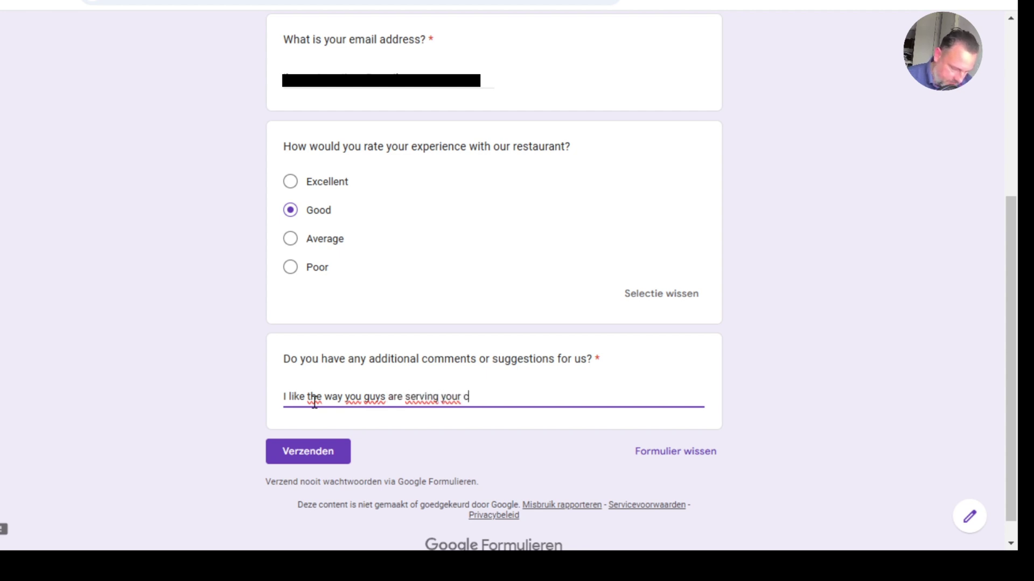
{"action": "type", "text": "ustomers"}
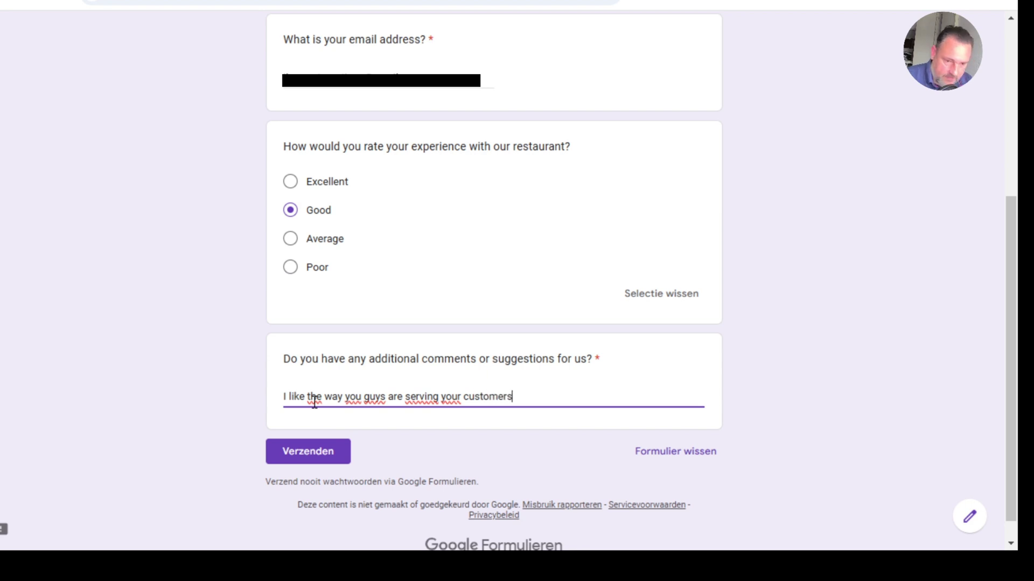
{"action": "type", "text": "! "}
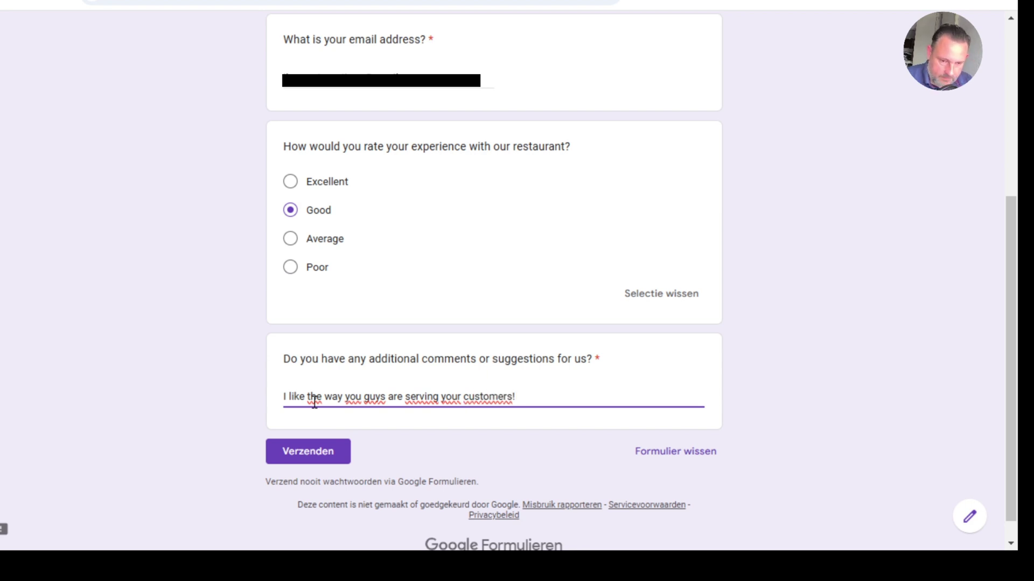
{"action": "type", "text": "Great"}
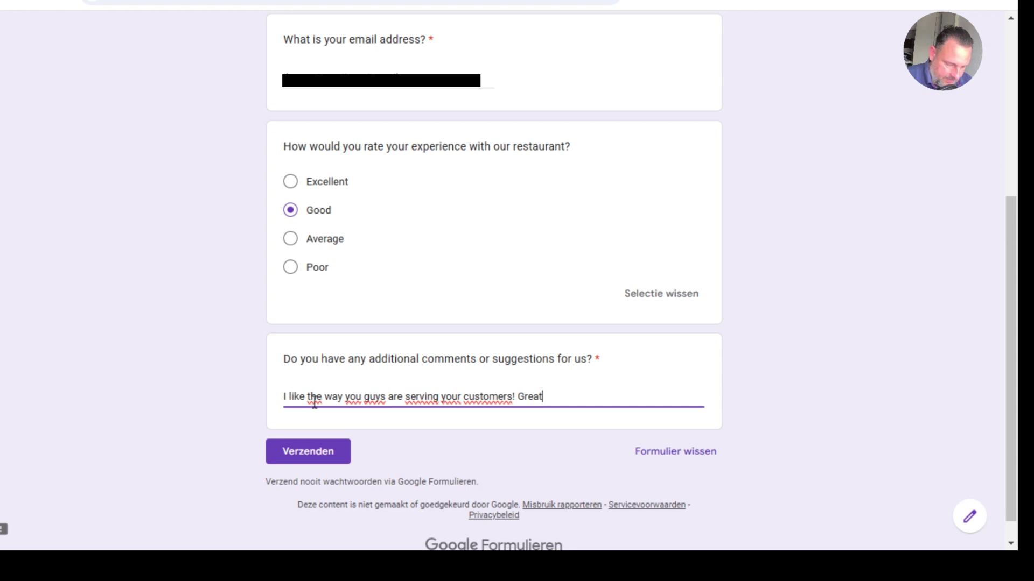
{"action": "type", "text": " restaurant"}
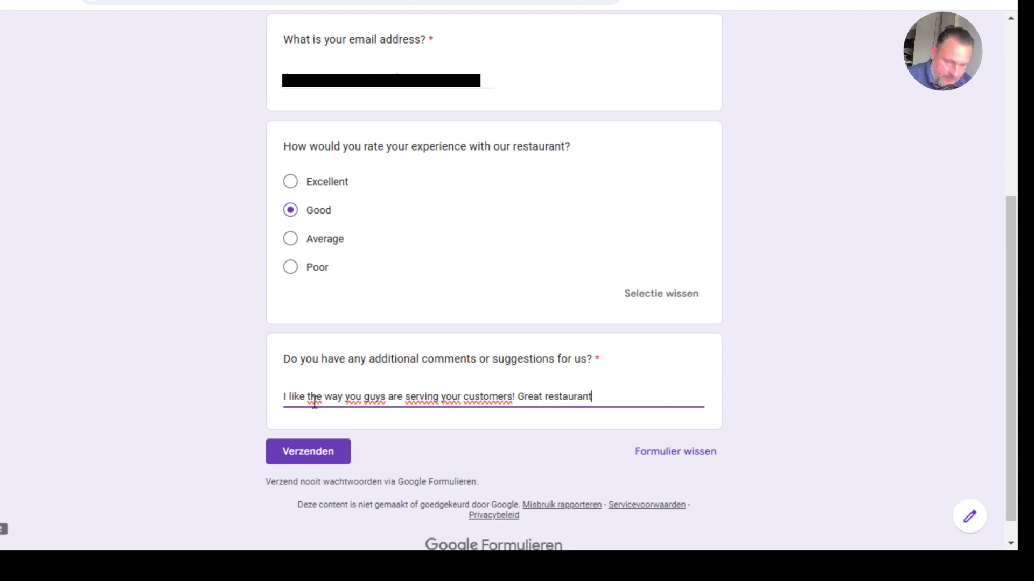
{"action": "type", "text": "!"}
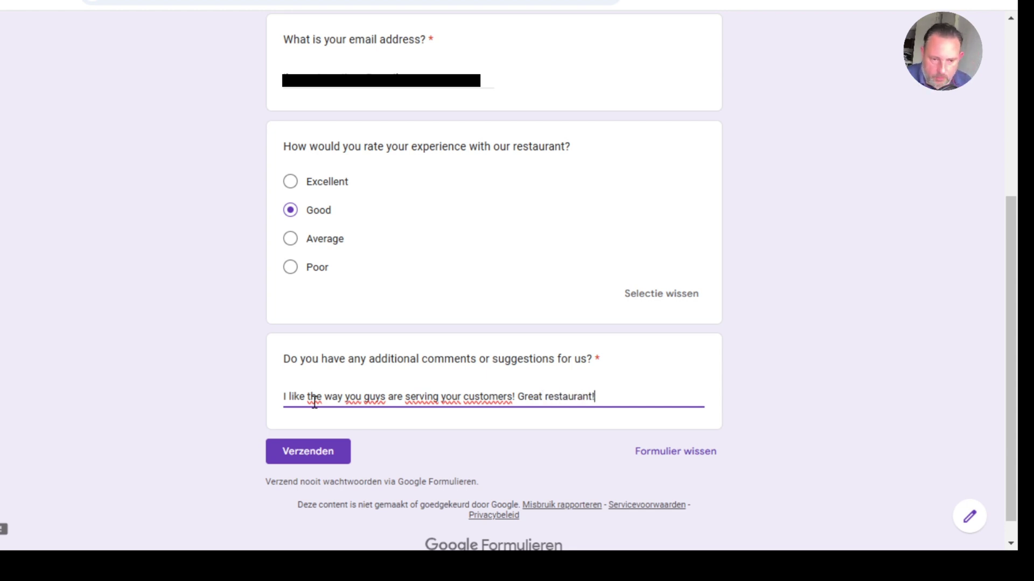
{"action": "left_click", "coordinate": [329, 447]}
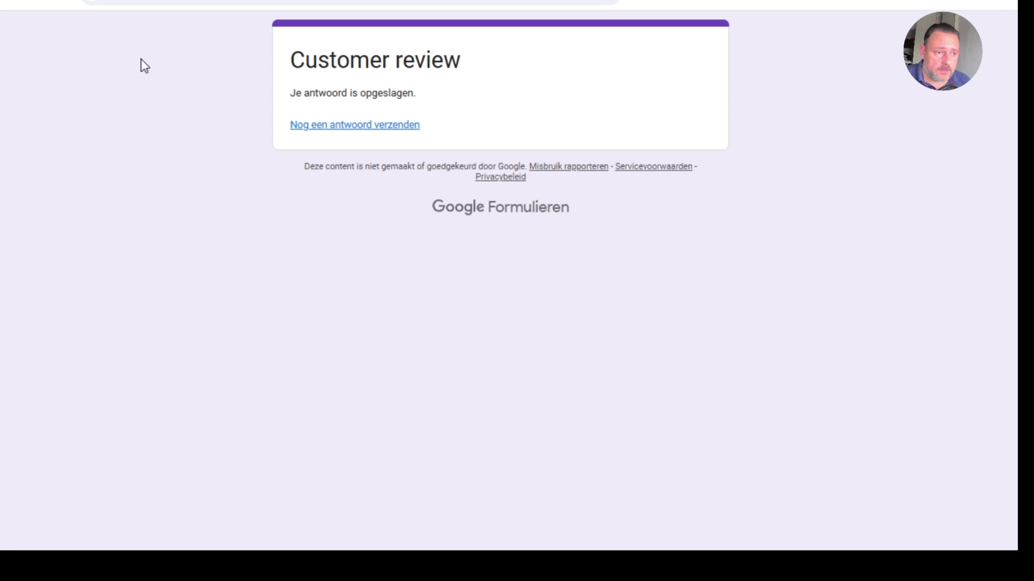
Step: Switch to Make to run the scenario once, and read the newly received feedback reply in Gmail
{"action": "key", "text": "ctrl+Tab"}
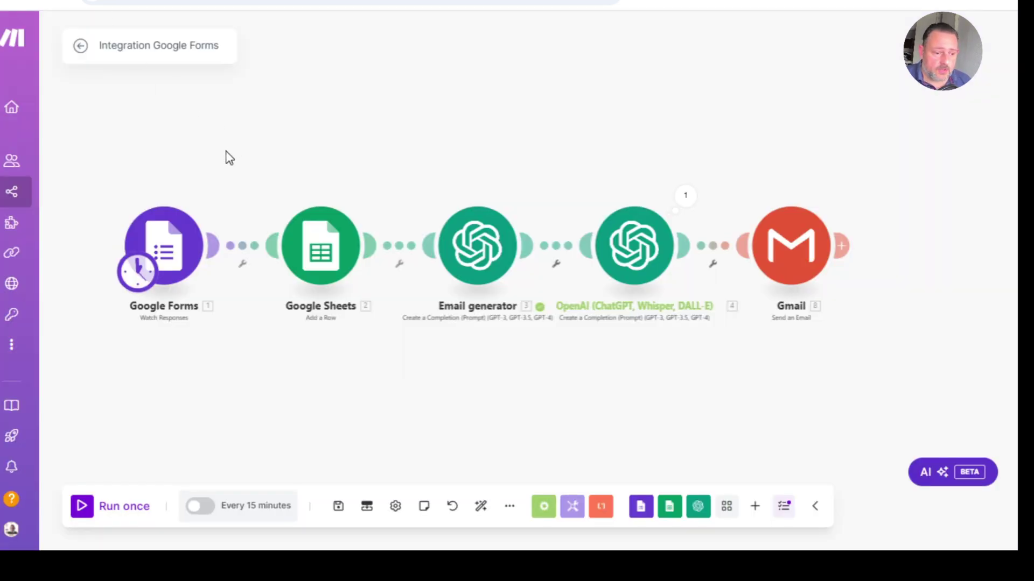
{"action": "left_click", "coordinate": [86, 507]}
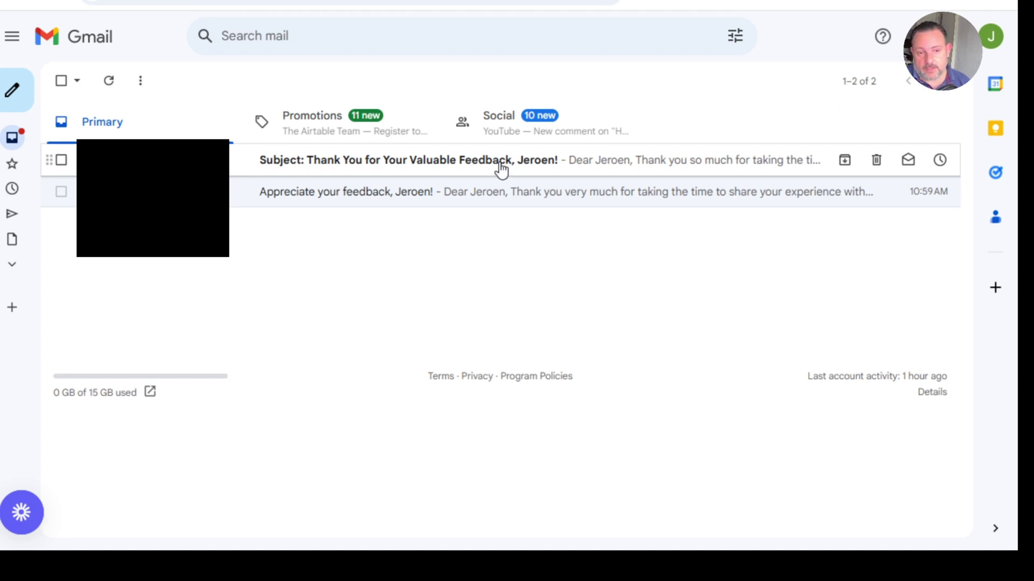
{"action": "left_click", "coordinate": [314, 170]}
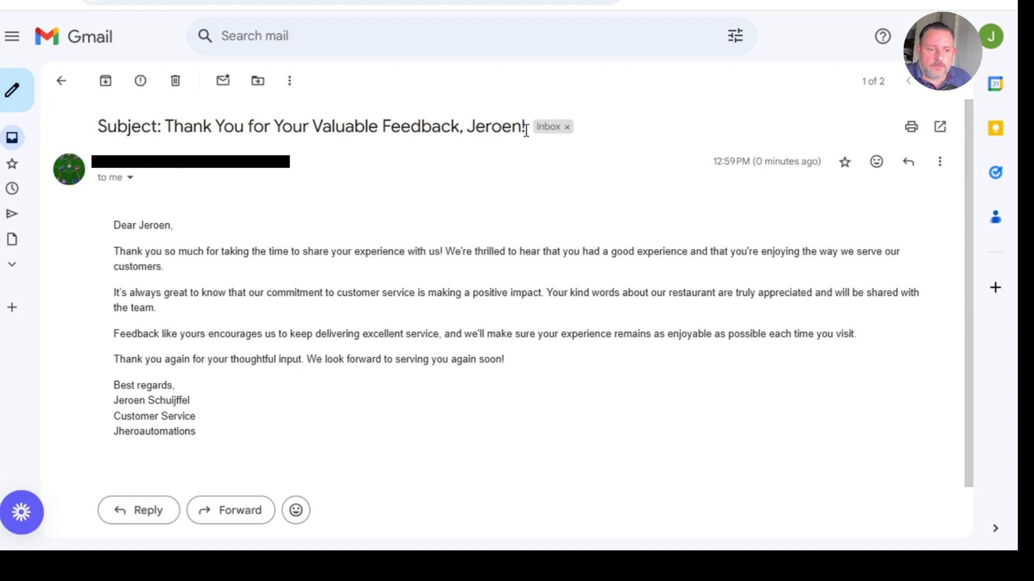
{"action": "scroll", "coordinate": [283, 261], "scroll_direction": "down", "scroll_amount": 1}
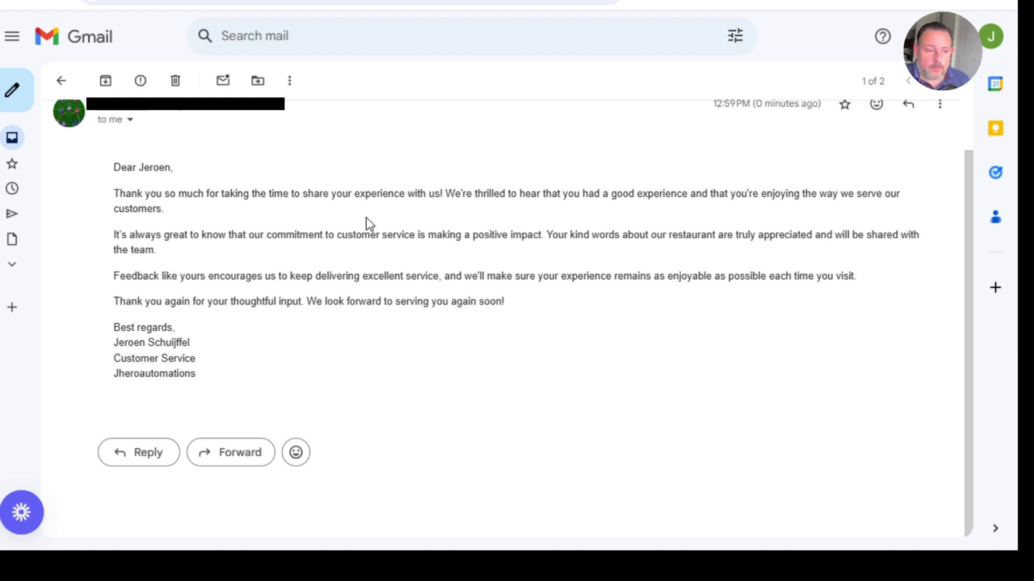
{"action": "scroll", "coordinate": [238, 339], "scroll_direction": "up", "scroll_amount": 1}
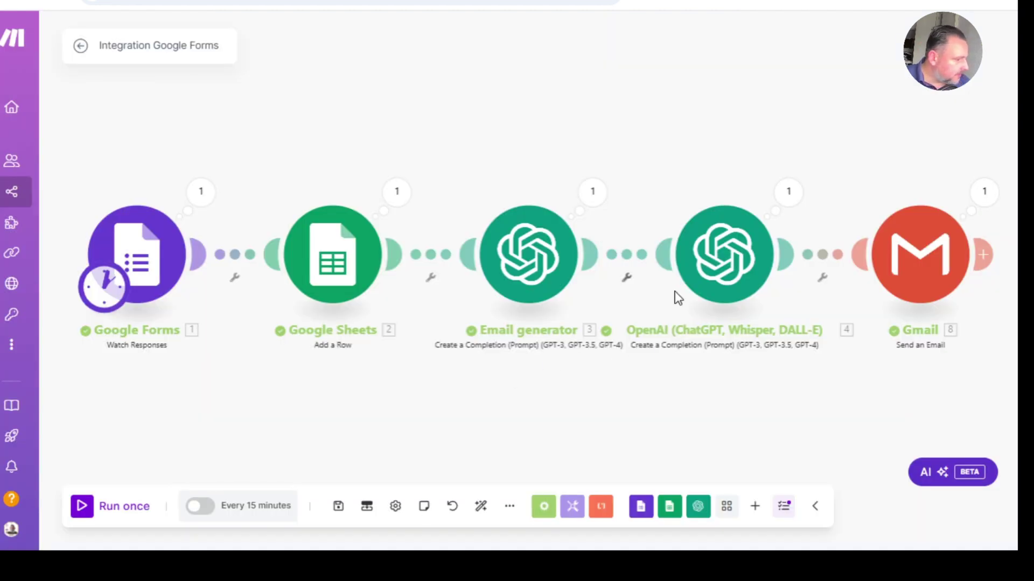
Step: In the Make scenario, rename the second OpenAI module (4) to "Title generator"
{"action": "right_click", "coordinate": [719, 253]}
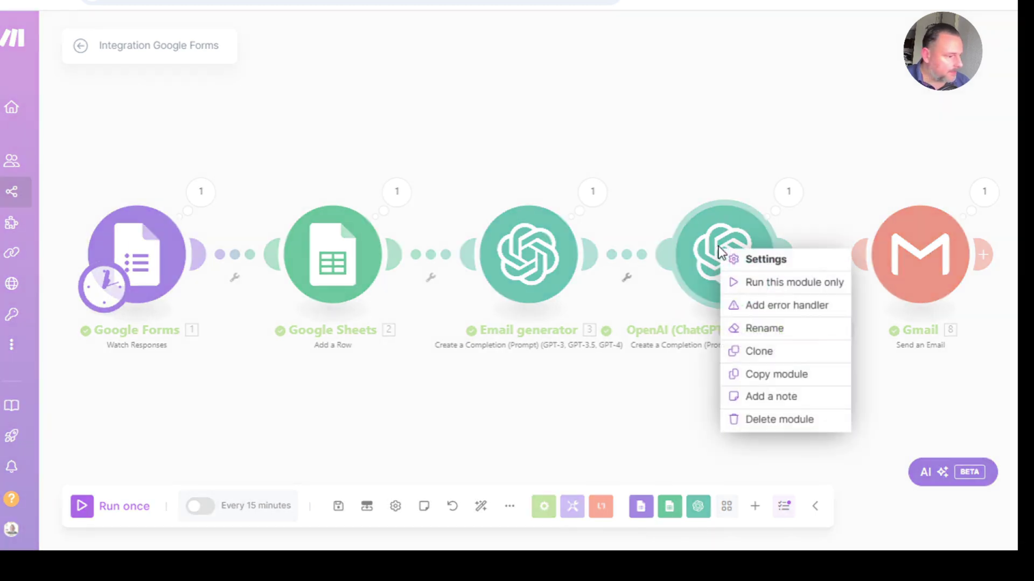
{"action": "left_click", "coordinate": [762, 328]}
{"action": "type", "text": "T"}
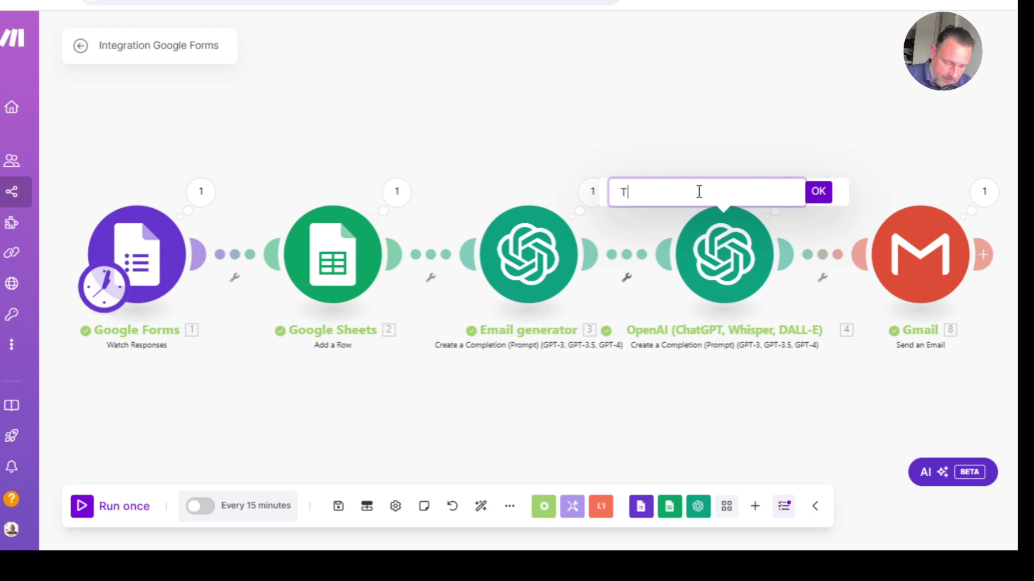
{"action": "type", "text": "itle g"}
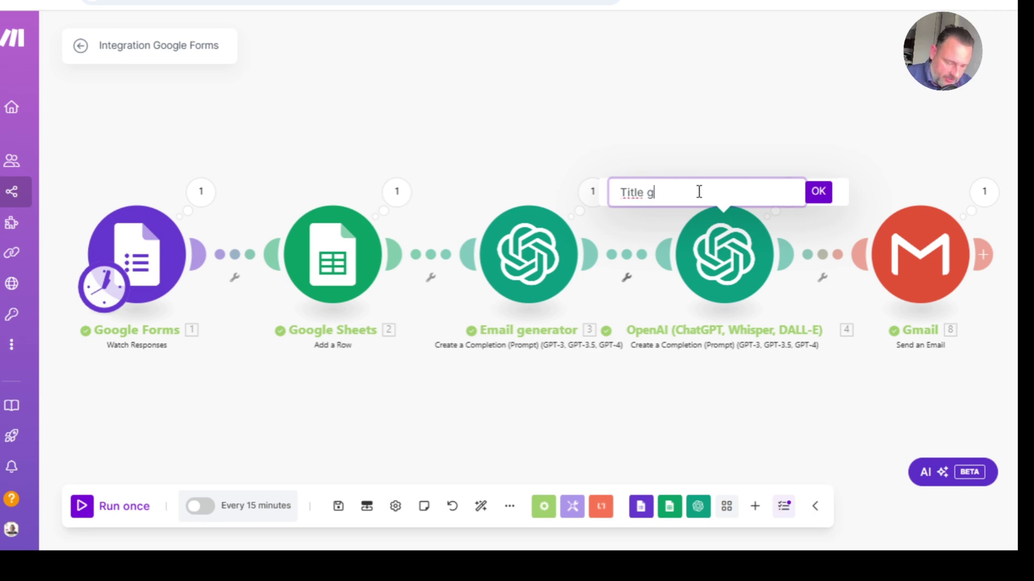
{"action": "type", "text": "enerator"}
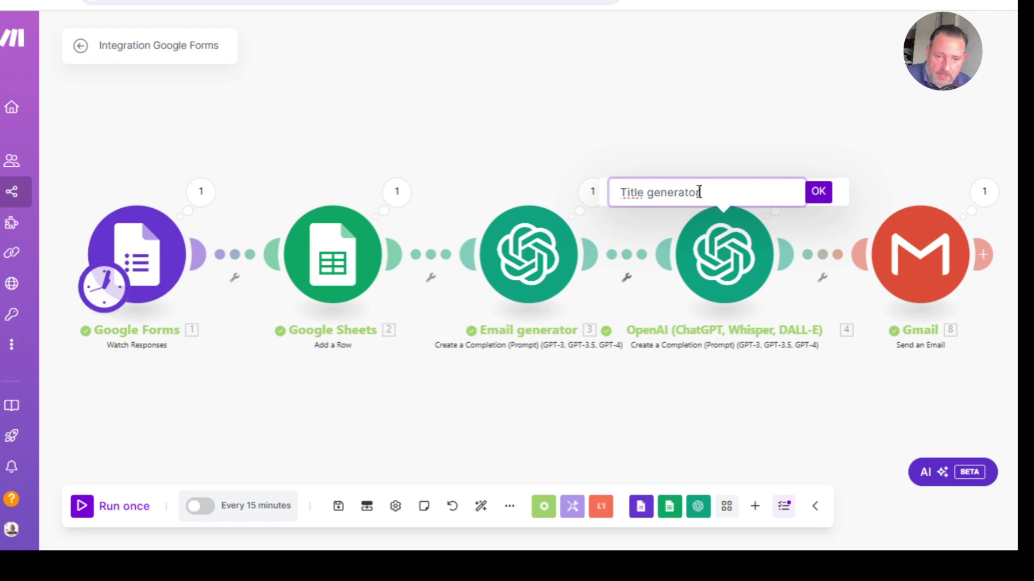
{"action": "left_click", "coordinate": [817, 193]}
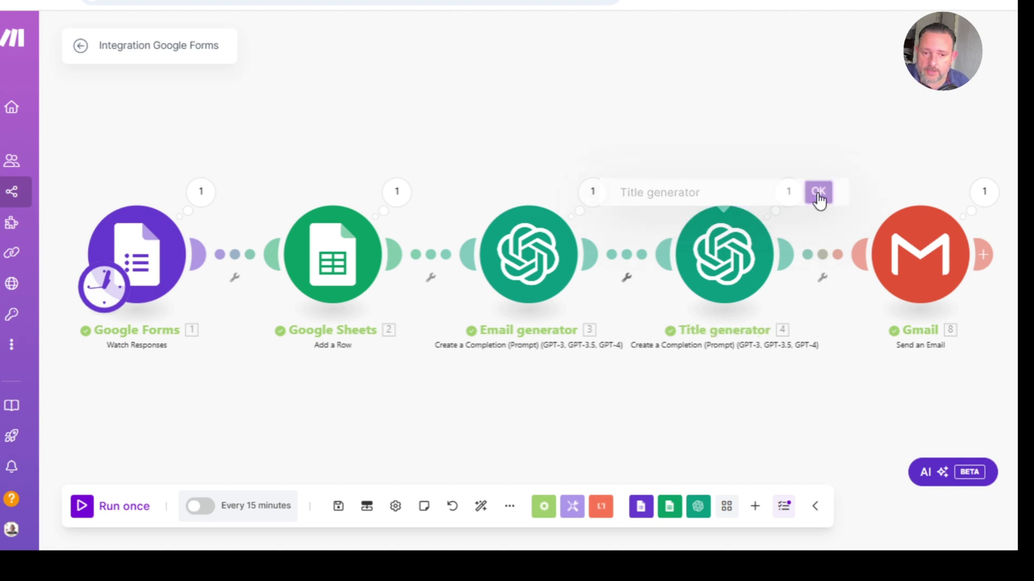
Step: In the Title generator module's message text, add the instruction "Only output the tile like this" below the example subject
{"action": "left_click", "coordinate": [728, 248]}
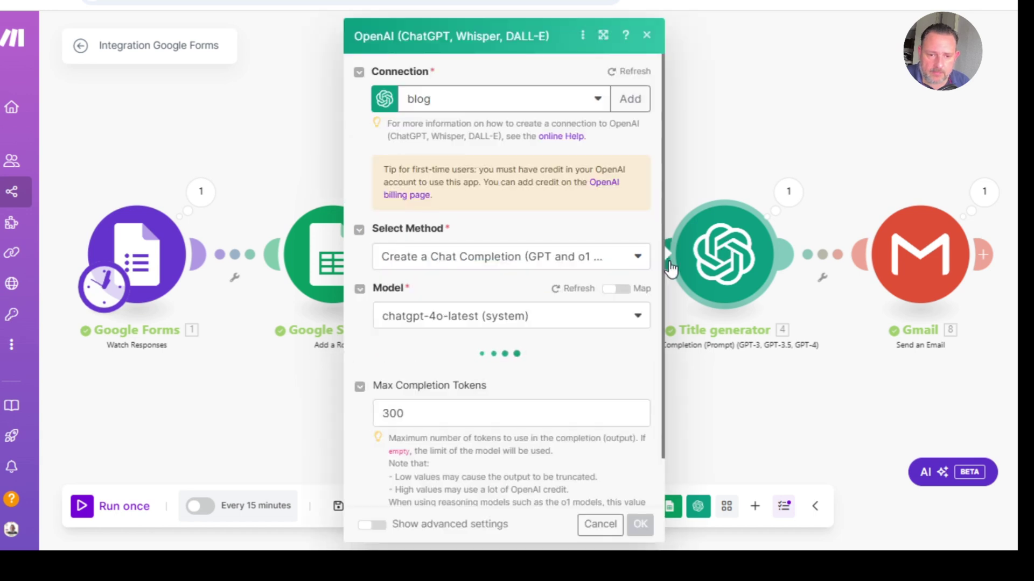
{"action": "scroll", "coordinate": [525, 350], "scroll_direction": "down", "scroll_amount": 5}
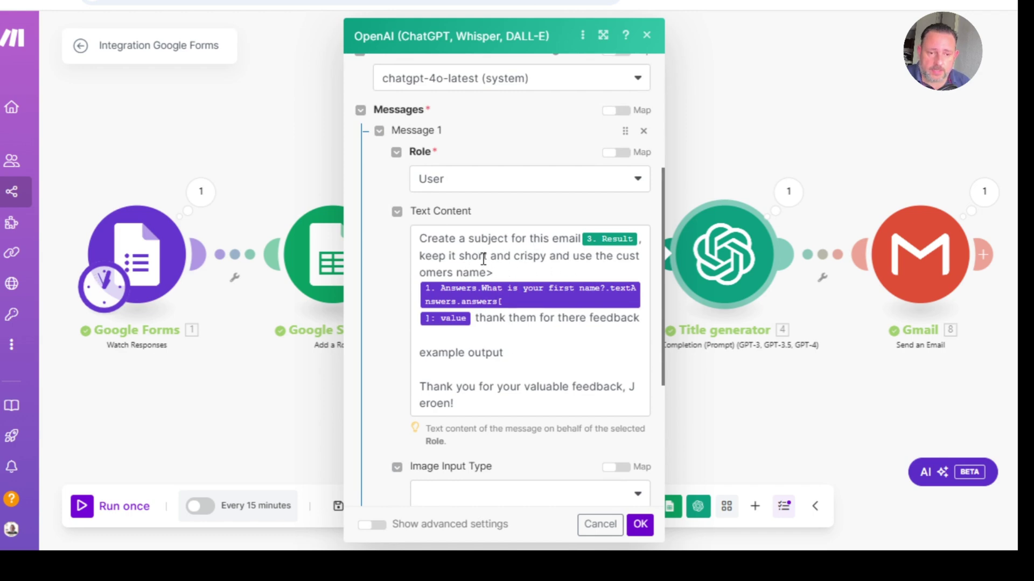
{"action": "scroll", "coordinate": [522, 337], "scroll_direction": "down", "scroll_amount": 3}
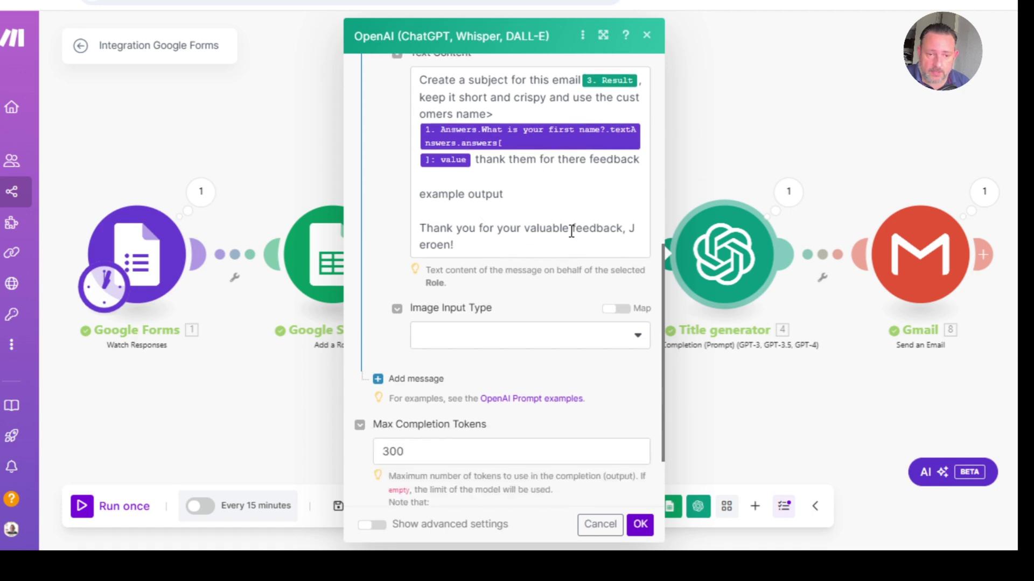
{"action": "left_click", "coordinate": [480, 243]}
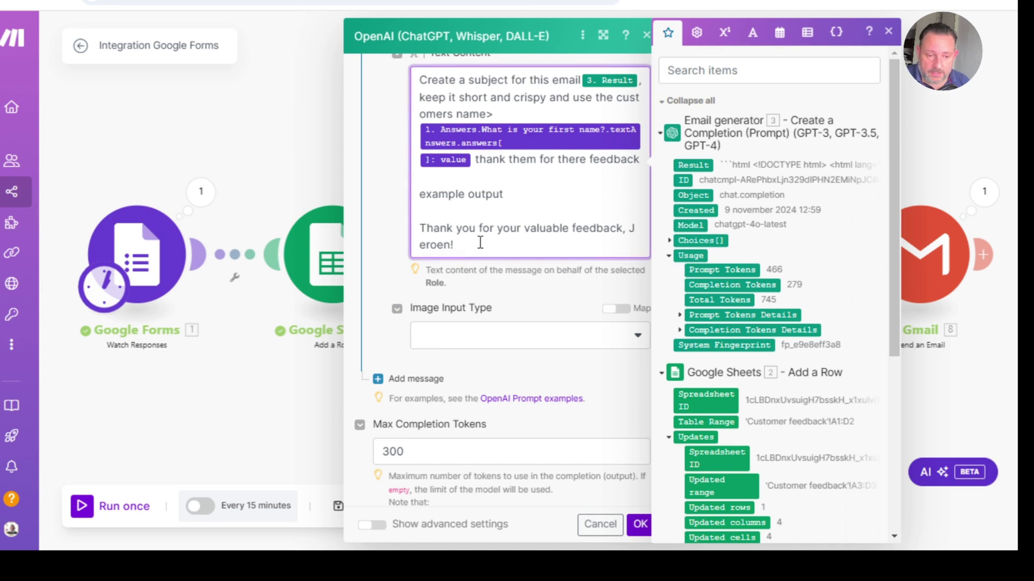
{"action": "key", "text": "Return"}
{"action": "key", "text": "Return"}
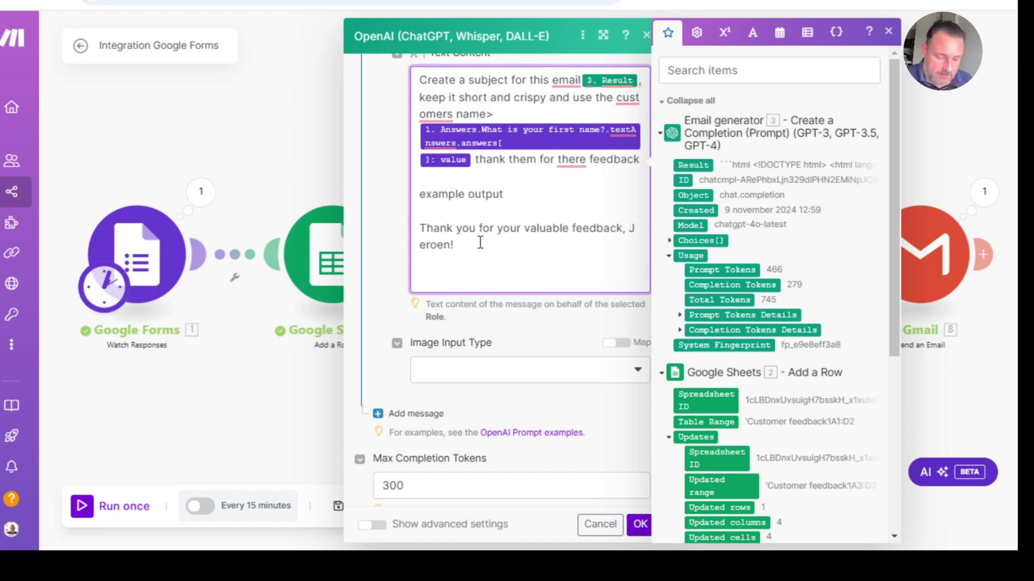
{"action": "type", "text": "Only"}
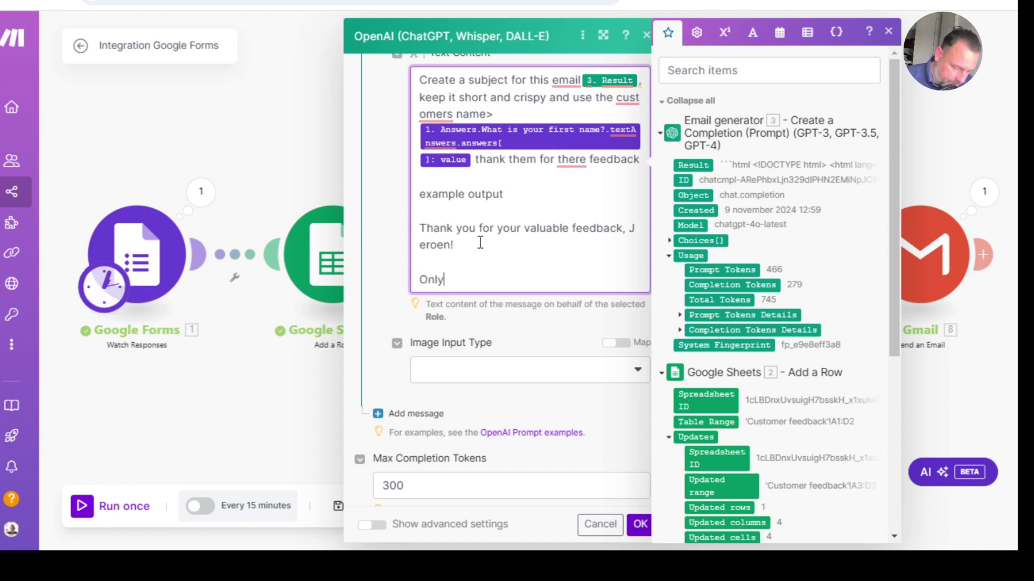
{"action": "type", "text": " output tht"}
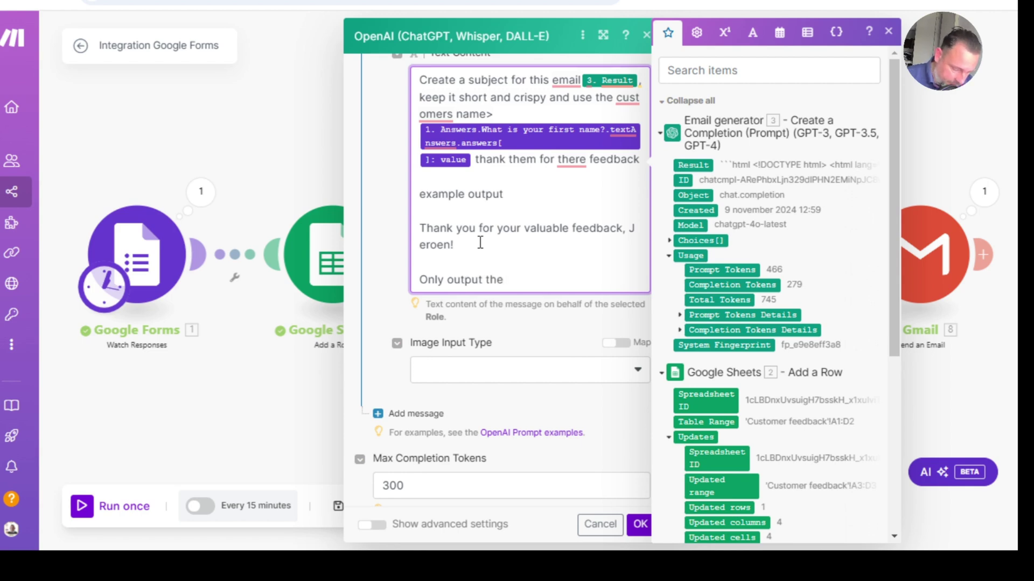
{"action": "type", "text": " tile llike"}
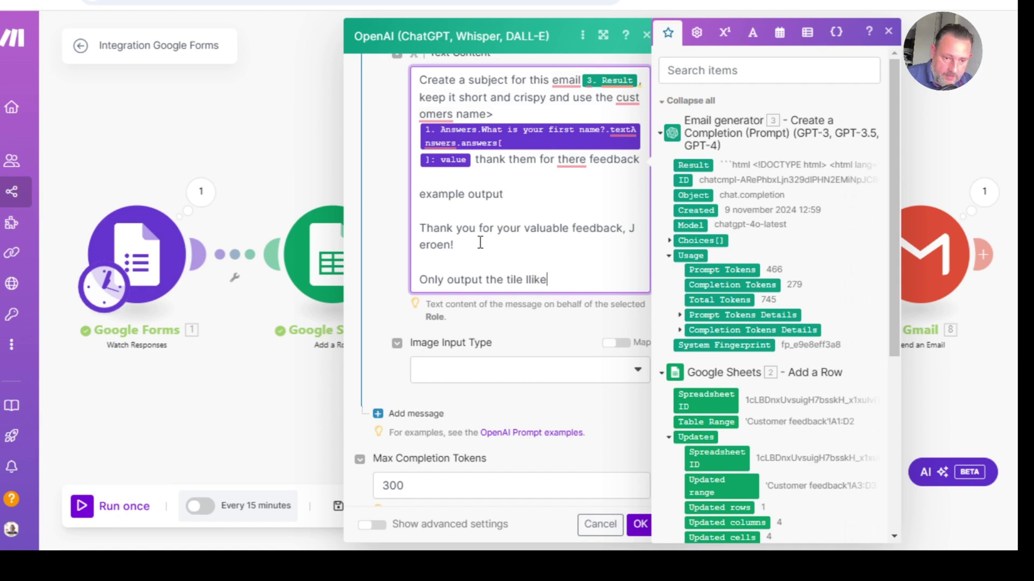
{"action": "key", "text": "BackSpace"}
{"action": "key", "text": "BackSpace"}
{"action": "key", "text": "BackSpace"}
{"action": "key", "text": "BackSpace"}
{"action": "key", "text": "BackSpace"}
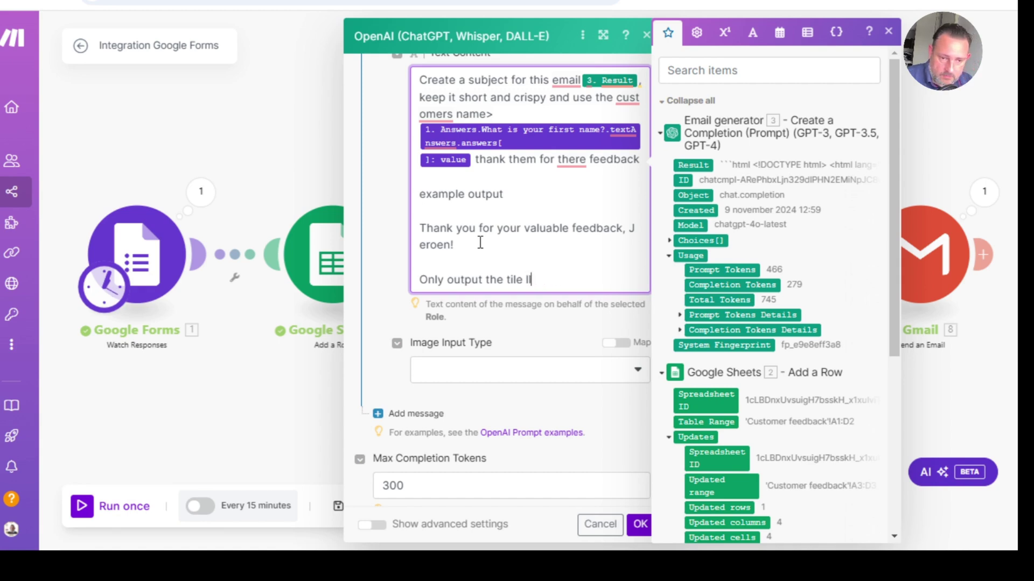
{"action": "type", "text": "ike this"}
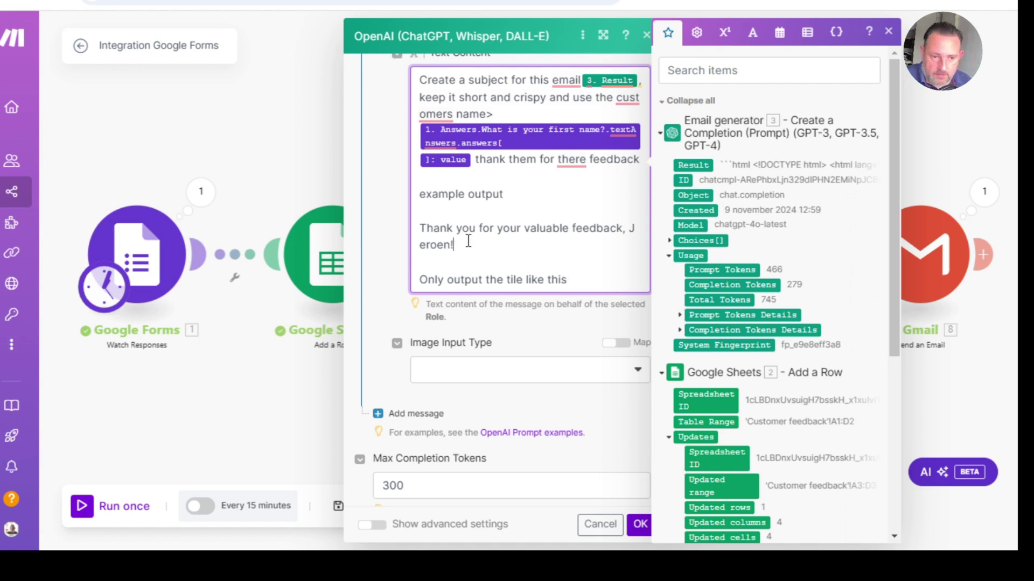
Step: End the new instruction with a colon and copy the example thank-you subject line beneath it
{"action": "left_click_drag", "start_coordinate": [462, 244], "coordinate": [419, 226]}
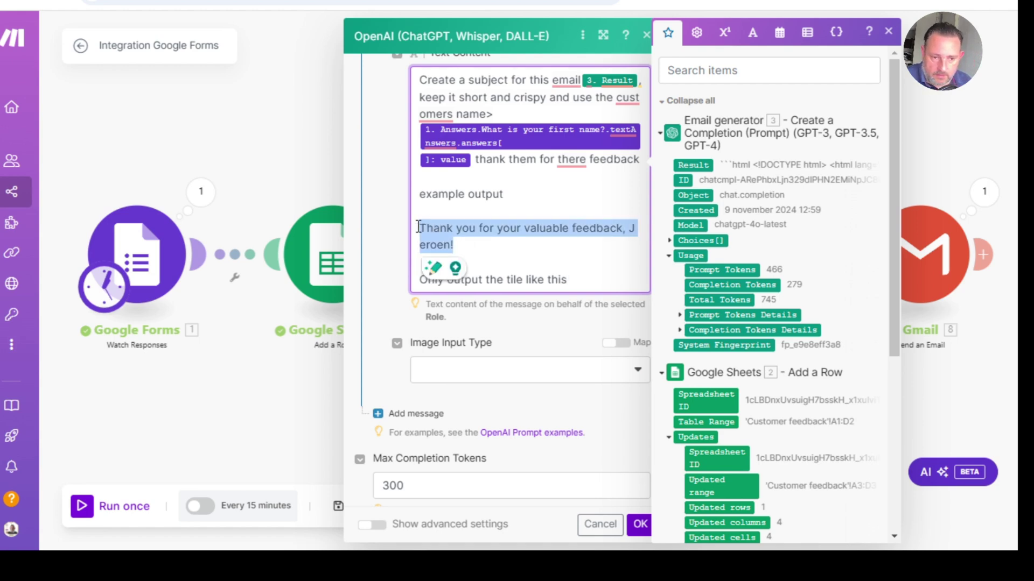
{"action": "right_click", "coordinate": [477, 234]}
{"action": "left_click", "coordinate": [522, 307]}
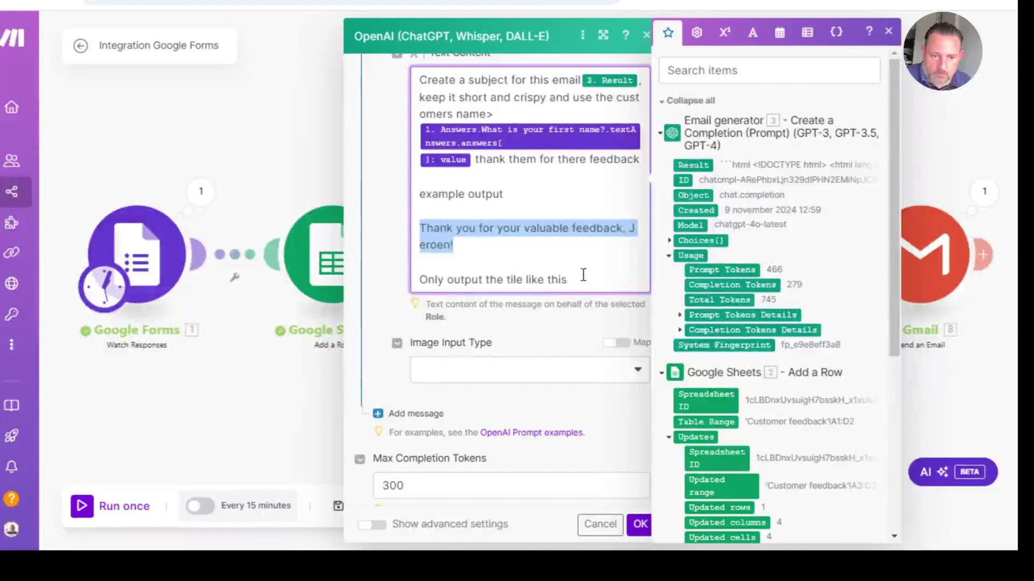
{"action": "left_click", "coordinate": [575, 280]}
{"action": "type", "text": ":"}
{"action": "key", "text": "Return"}
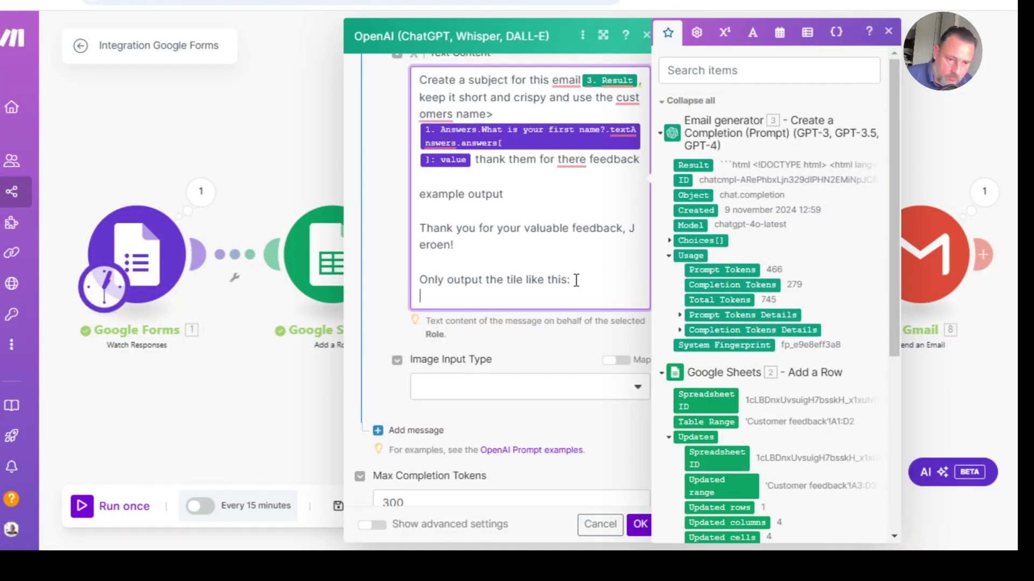
{"action": "key", "text": "ctrl+v"}
Step: Relabel the existing example as "Good example output" and add a "Bad example output" heading at the end of the prompt
{"action": "left_click", "coordinate": [418, 194]}
{"action": "type", "text": "Good "}
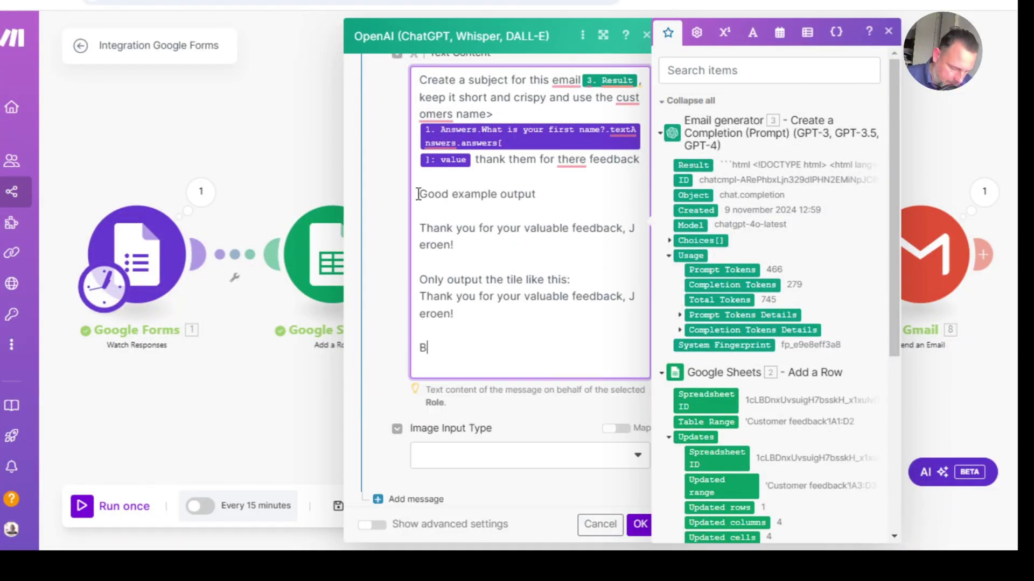
{"action": "type", "text": "ad examp"}
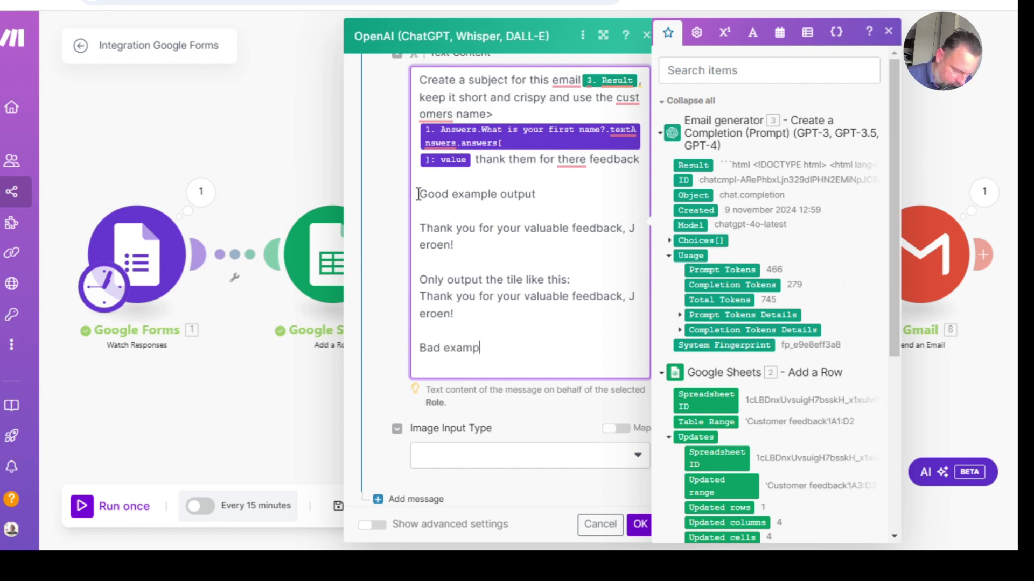
{"action": "type", "text": "le output"}
Step: Under the bad example heading, add "Subject:" followed by the copied thank-you line, and save the module settings
{"action": "scroll", "coordinate": [467, 117], "scroll_direction": "down", "scroll_amount": 4}
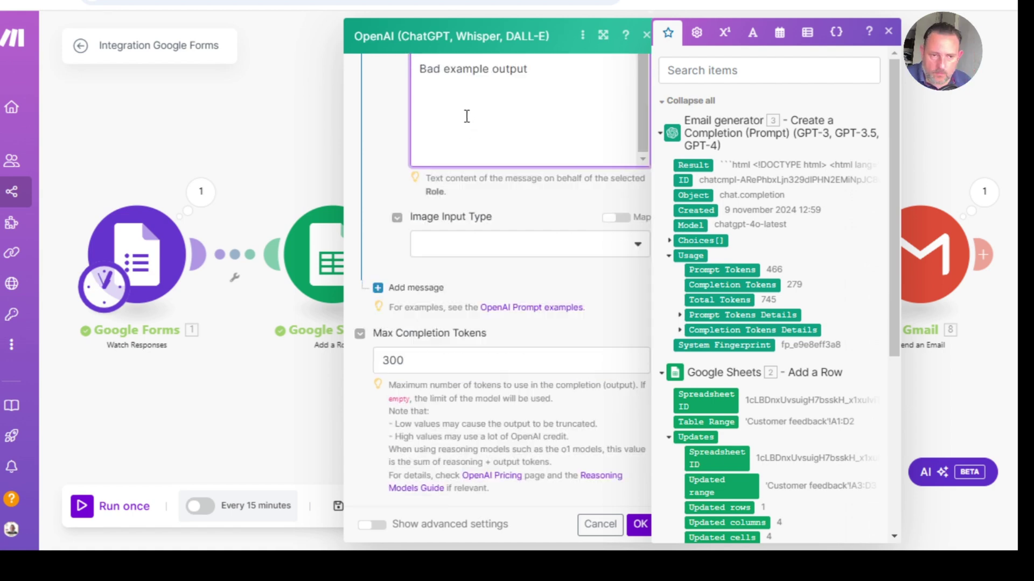
{"action": "key", "text": "Return"}
{"action": "type", "text": "Subject"}
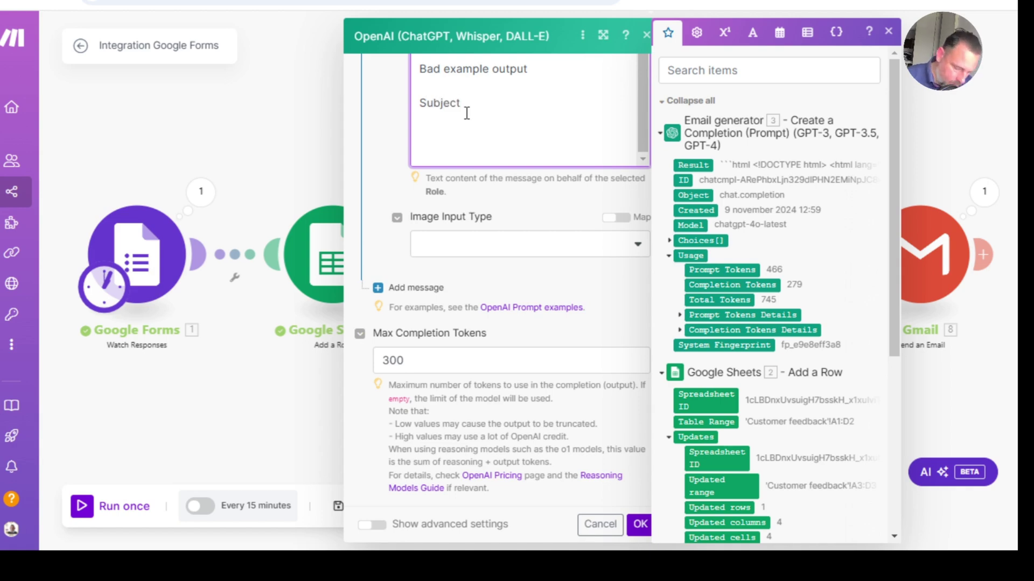
{"action": "type", "text": ":"}
{"action": "key", "text": "ctrl+v"}
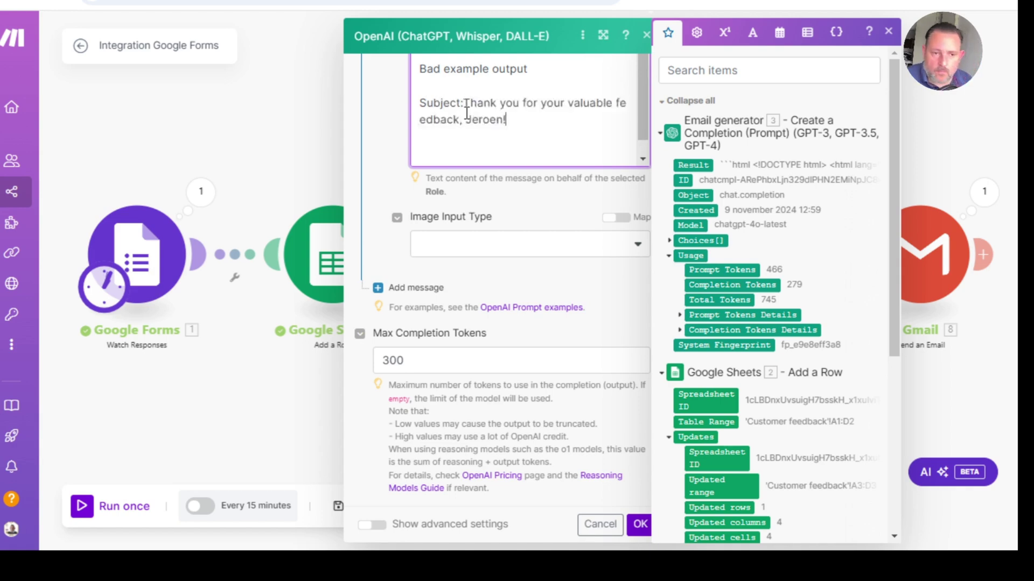
{"action": "scroll", "coordinate": [586, 113], "scroll_direction": "up", "scroll_amount": 3}
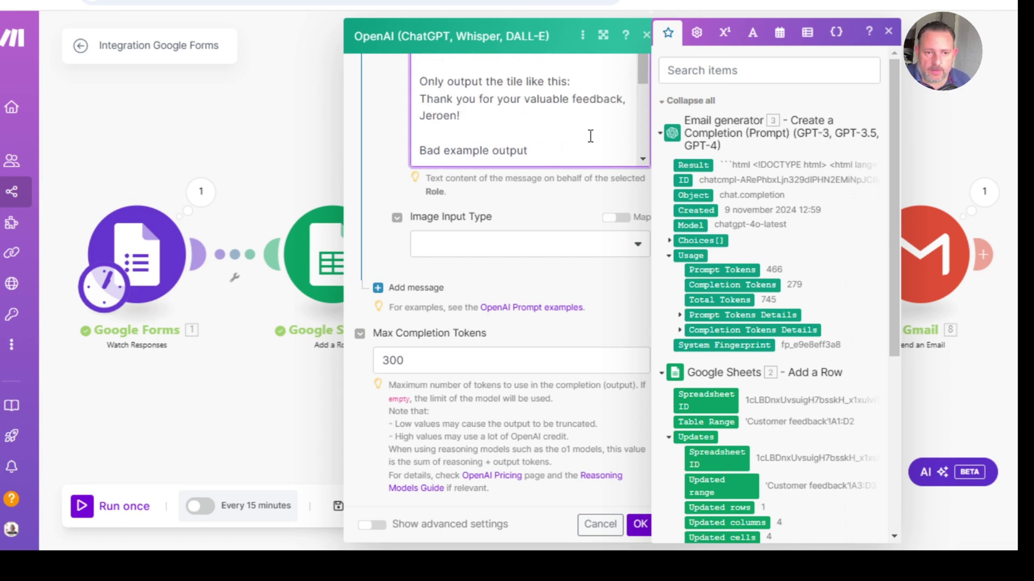
{"action": "scroll", "coordinate": [517, 116], "scroll_direction": "down", "scroll_amount": 3}
{"action": "scroll", "coordinate": [506, 119], "scroll_direction": "up", "scroll_amount": 3}
{"action": "scroll", "coordinate": [533, 127], "scroll_direction": "down", "scroll_amount": 3}
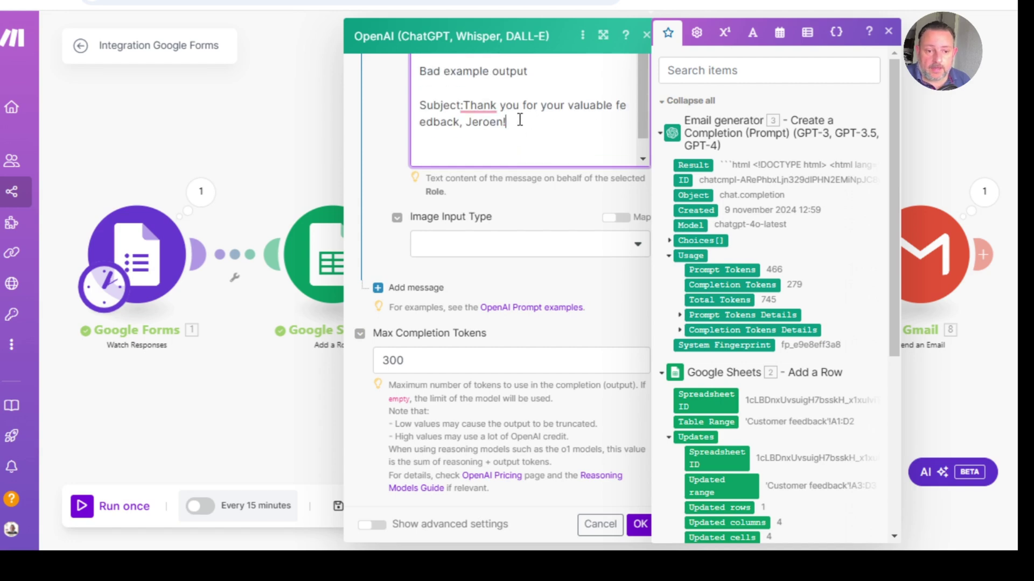
{"action": "left_click", "coordinate": [639, 524]}
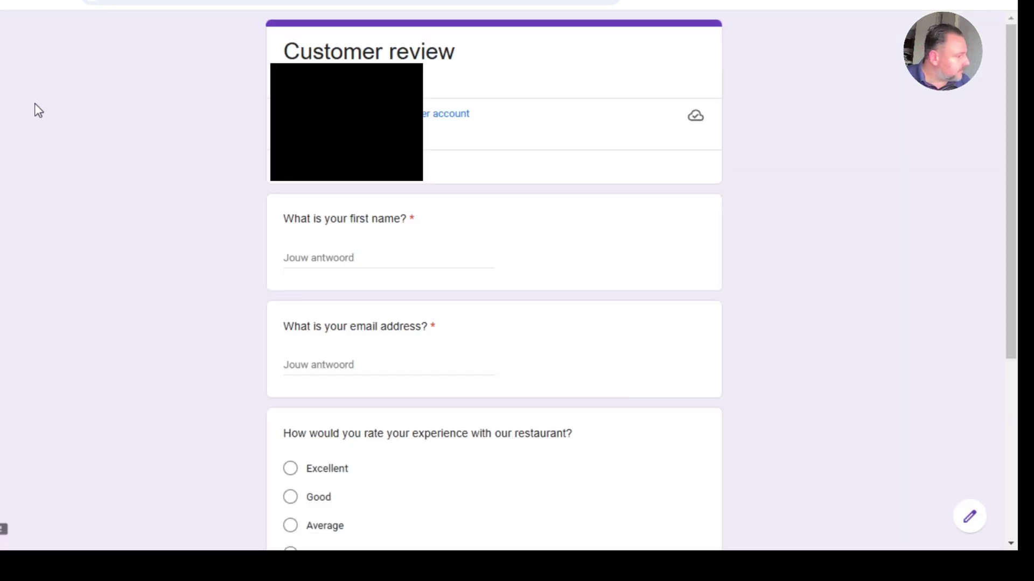
Step: Switch to the Customer review form and submit the first name, email address, rating Excellent and comment "Services was great, will recommend to friends!"
{"action": "left_click", "coordinate": [328, 260]}
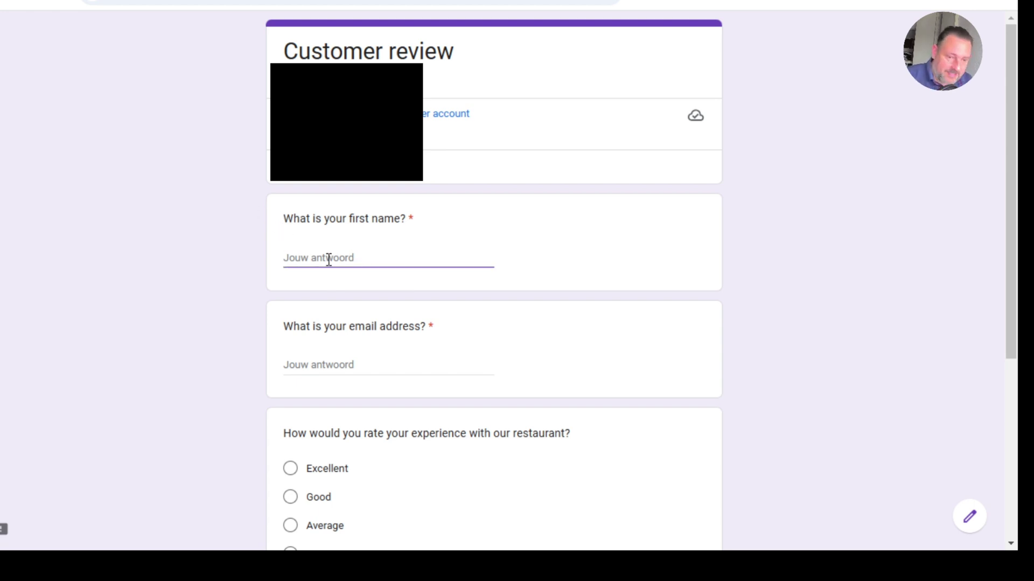
{"action": "type", "text": "Jeroen"}
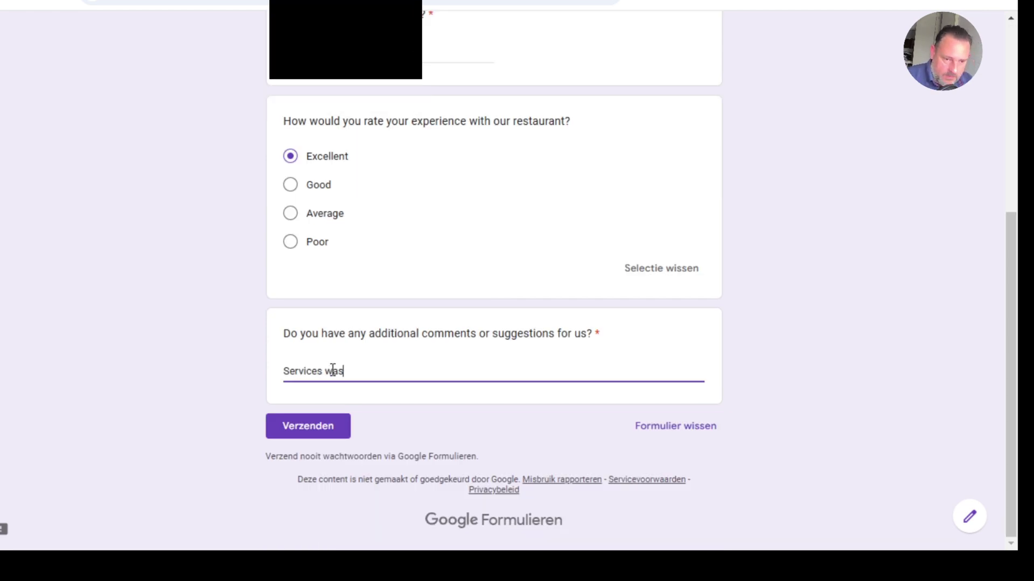
{"action": "type", "text": "was great,"}
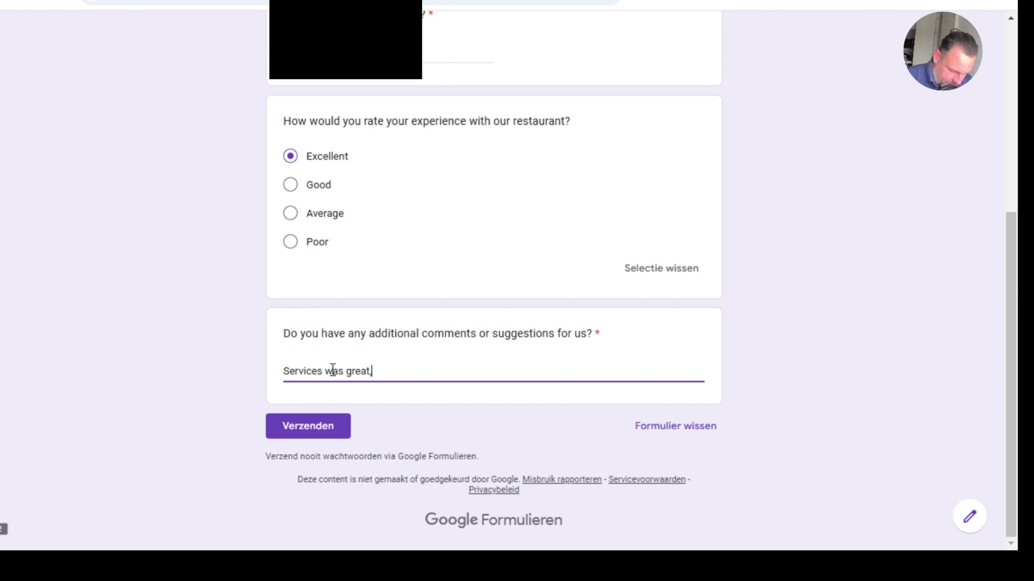
{"action": "type", "text": " will recom"}
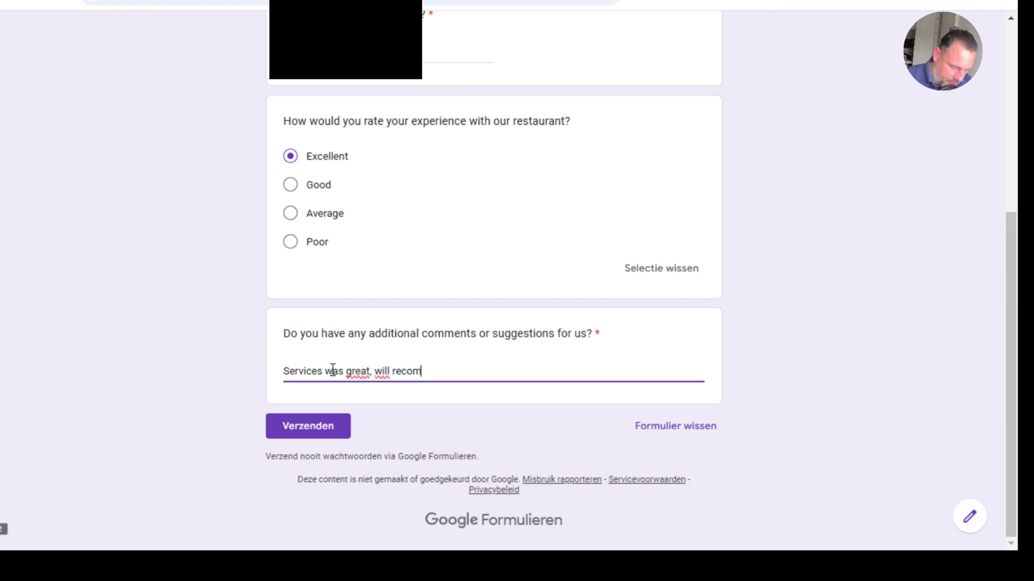
{"action": "type", "text": "mend to frie"}
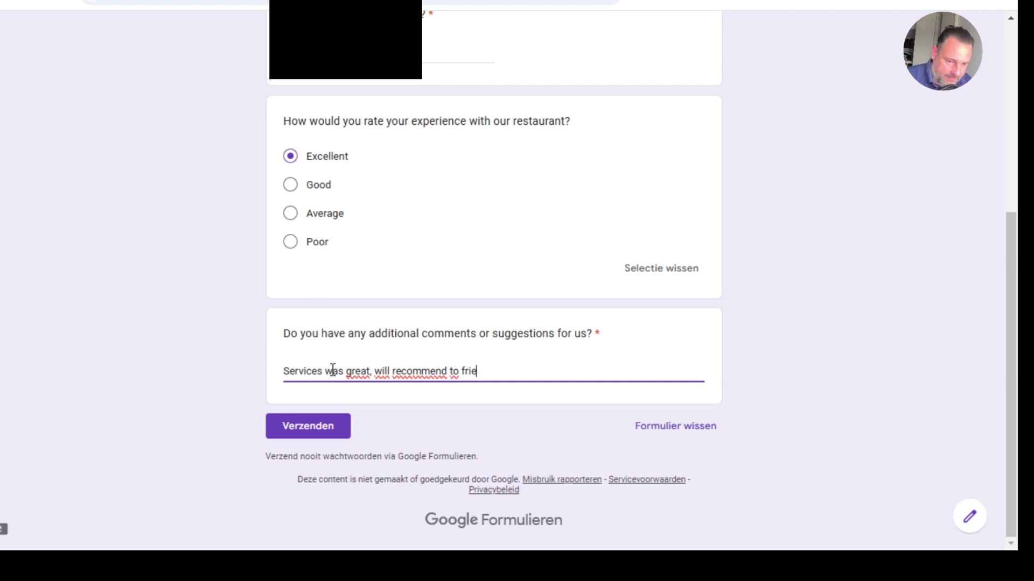
{"action": "type", "text": "nds!"}
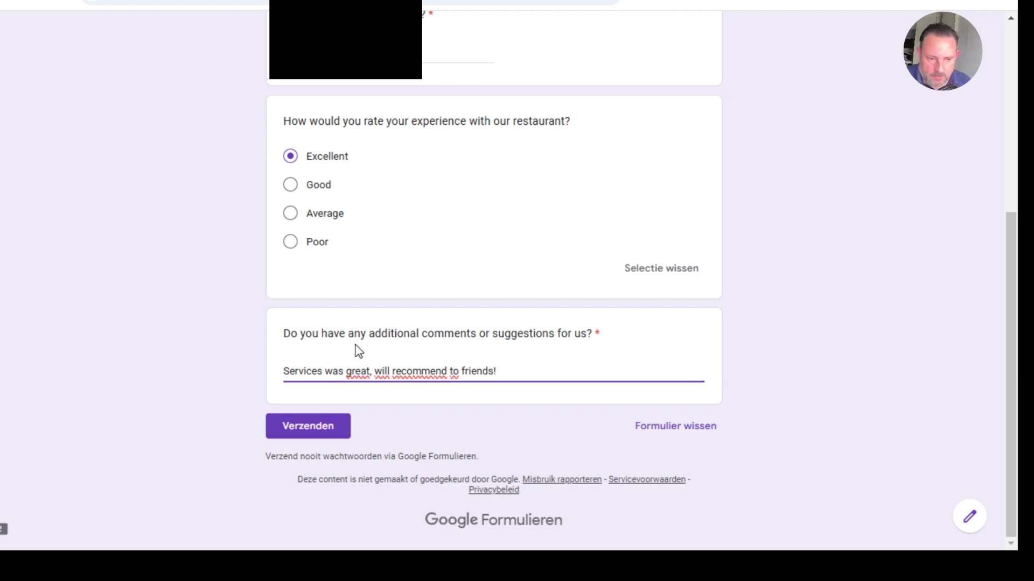
{"action": "left_click", "coordinate": [323, 427]}
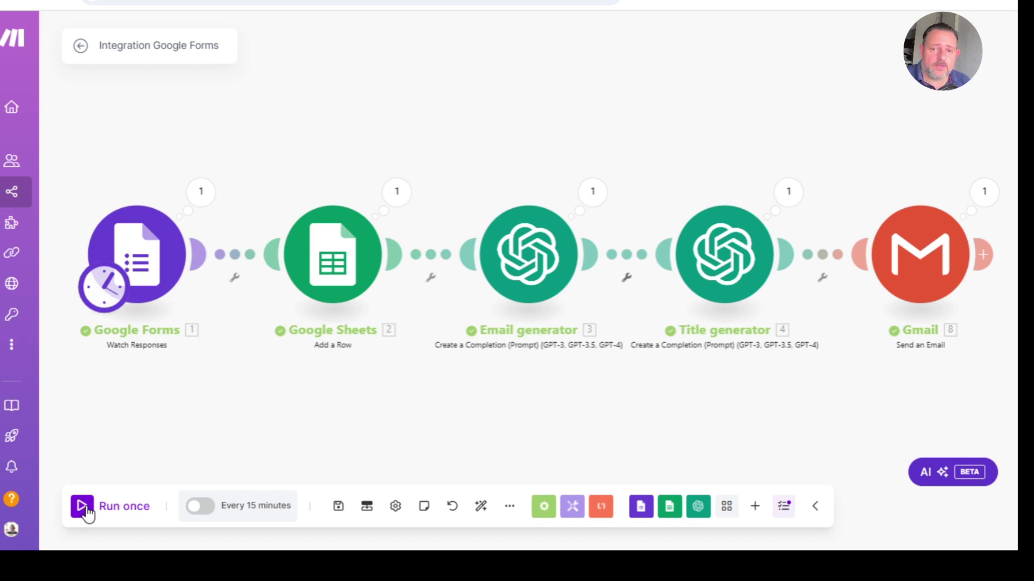
Step: Run the Make scenario once, and switch to Gmail to open the newest feedback reply
{"action": "left_click", "coordinate": [84, 507]}
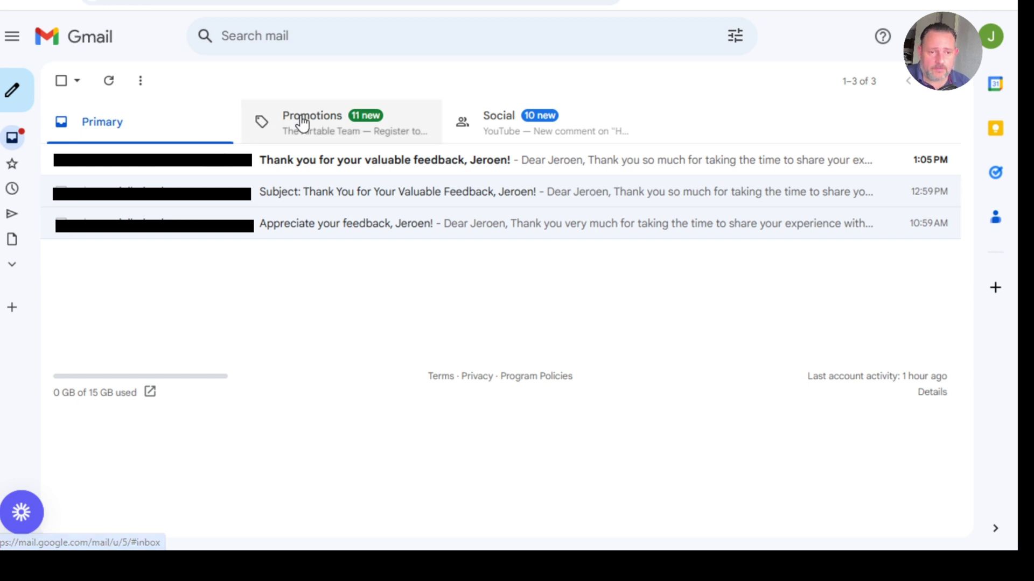
{"action": "left_click", "coordinate": [316, 163]}
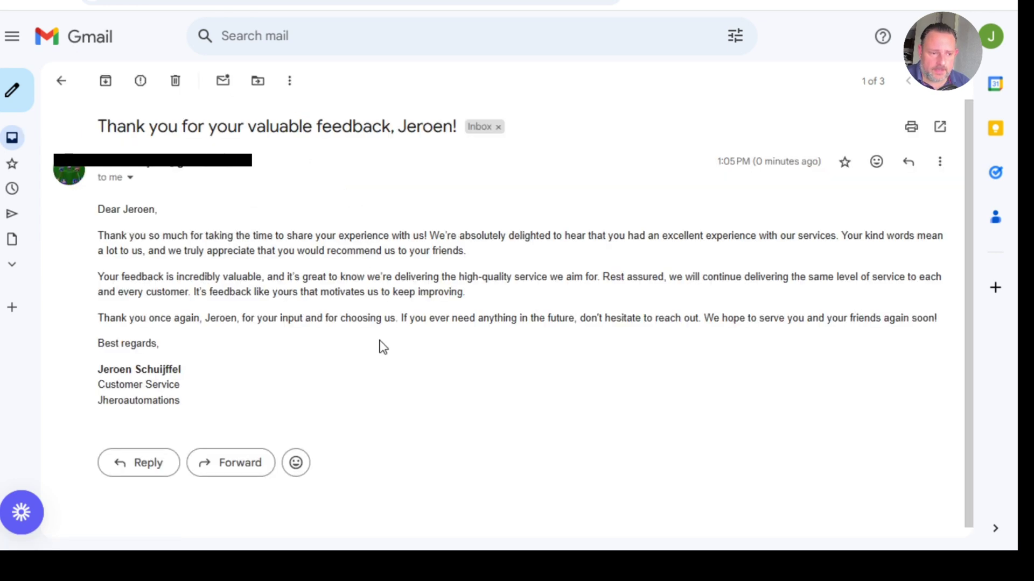